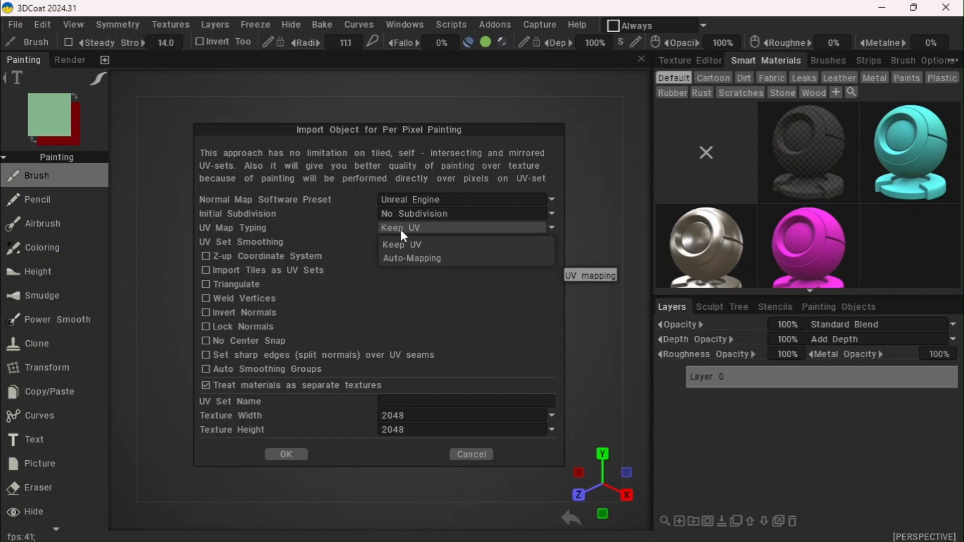
Import the object for per-pixel painting with Keep UV, UV set name AirFryer and 4096 texture width and height
{"action": "left_click", "coordinate": [401, 232]}
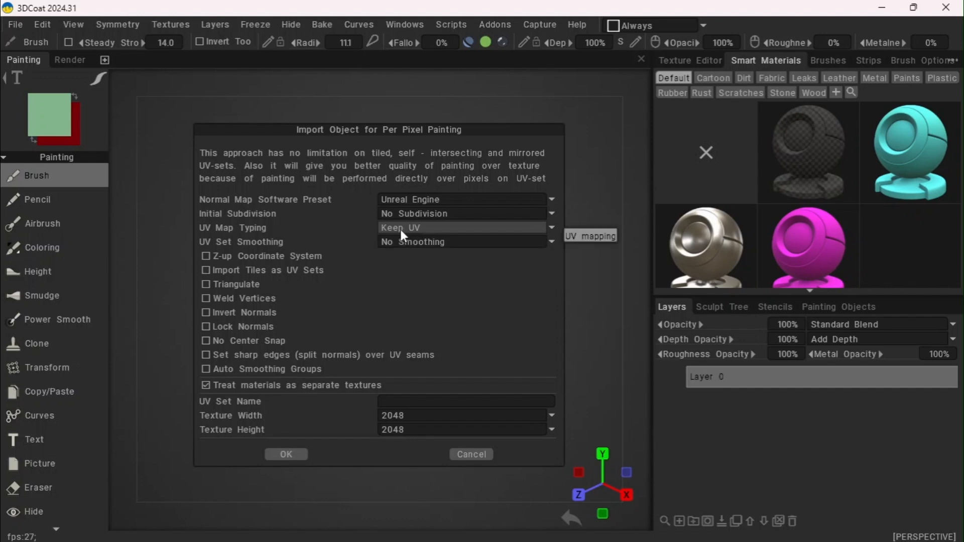
{"action": "left_click", "coordinate": [408, 401]}
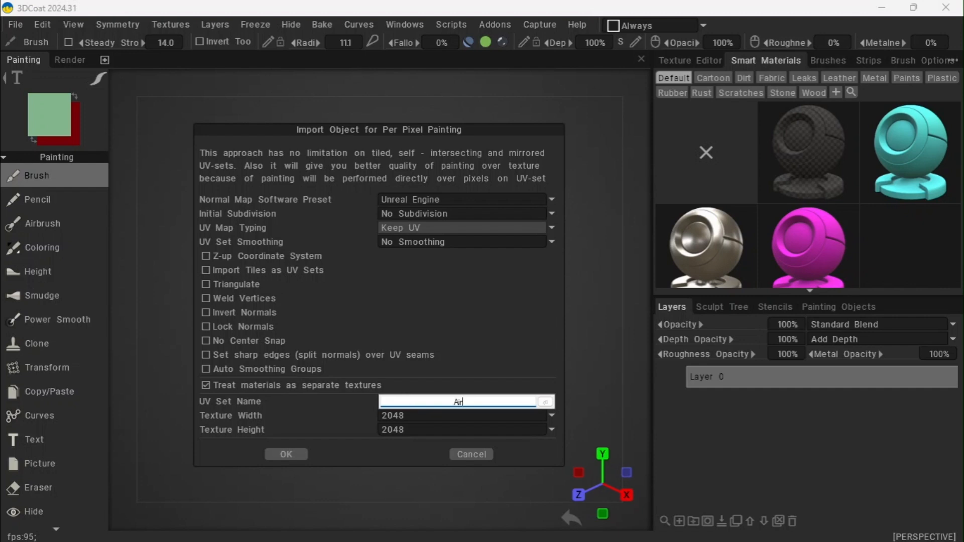
{"action": "key", "text": "Return"}
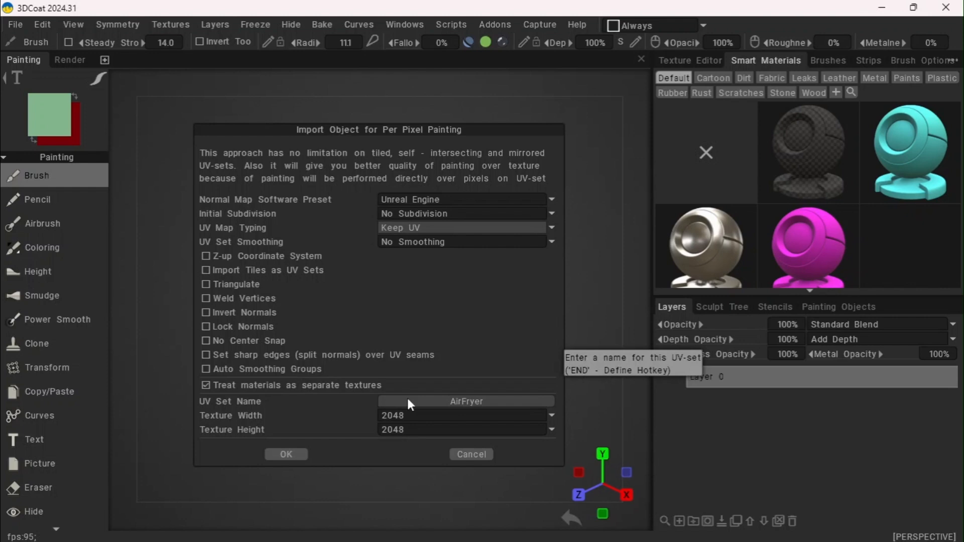
{"action": "left_click", "coordinate": [410, 415]}
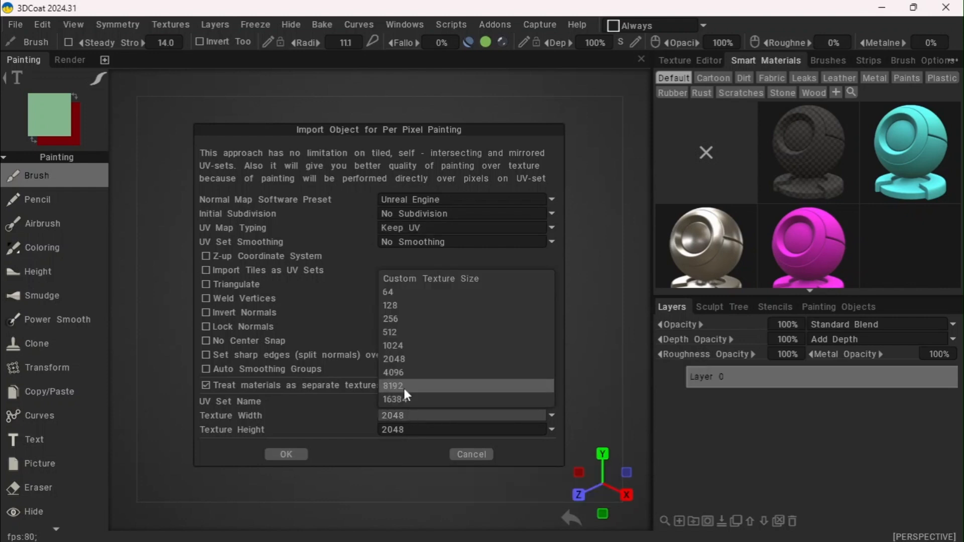
{"action": "left_click", "coordinate": [395, 372]}
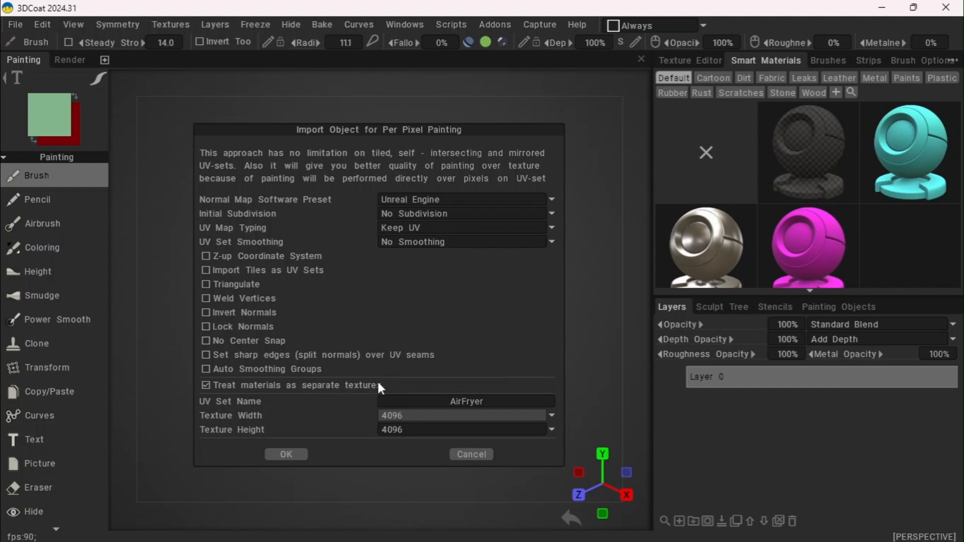
{"action": "left_click", "coordinate": [286, 454]}
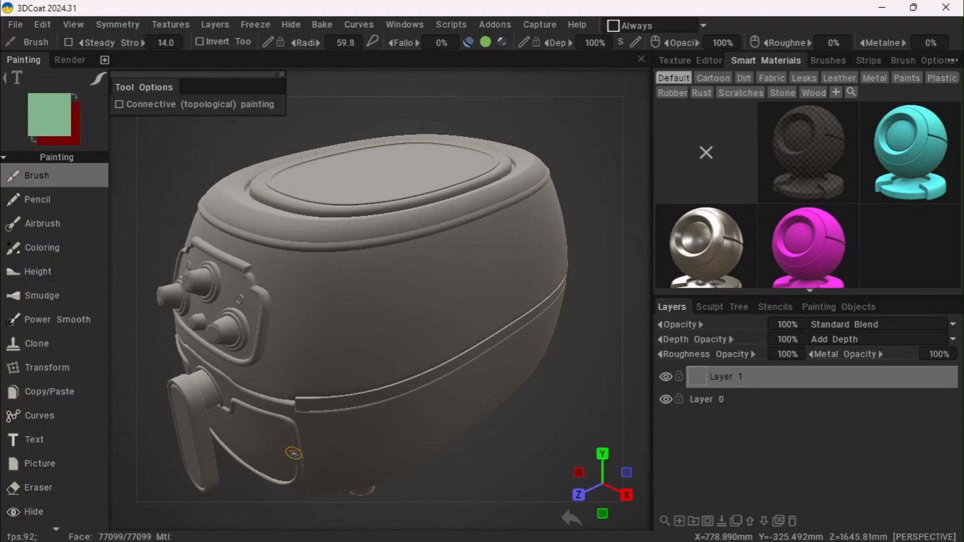
Turn off color and glossiness painting, leaving only depth active for the brush
{"action": "mouse_move", "coordinate": [405, 66]}
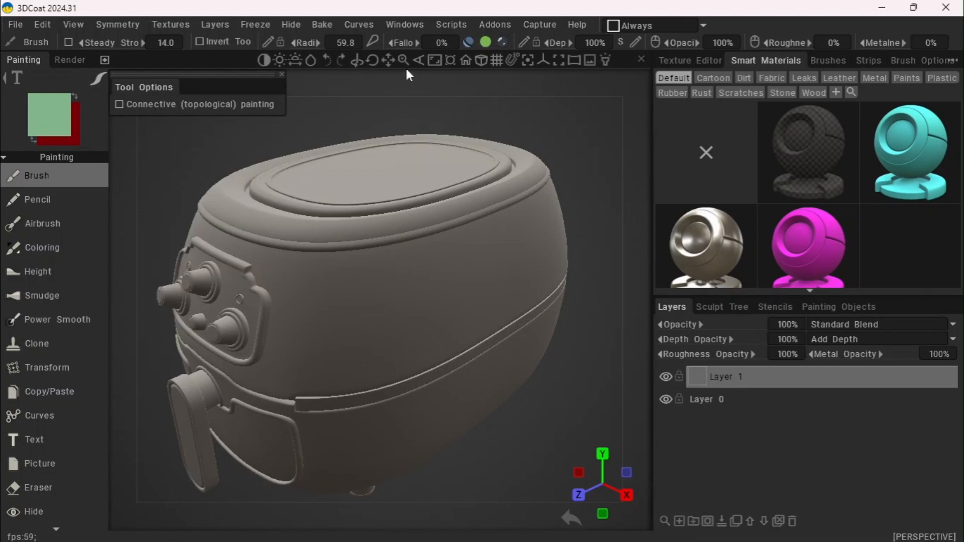
{"action": "mouse_move", "coordinate": [404, 62]}
{"action": "left_mouse_down"}
{"action": "mouse_move", "coordinate": [370, 60]}
{"action": "mouse_move", "coordinate": [400, 62]}
{"action": "left_mouse_up"}
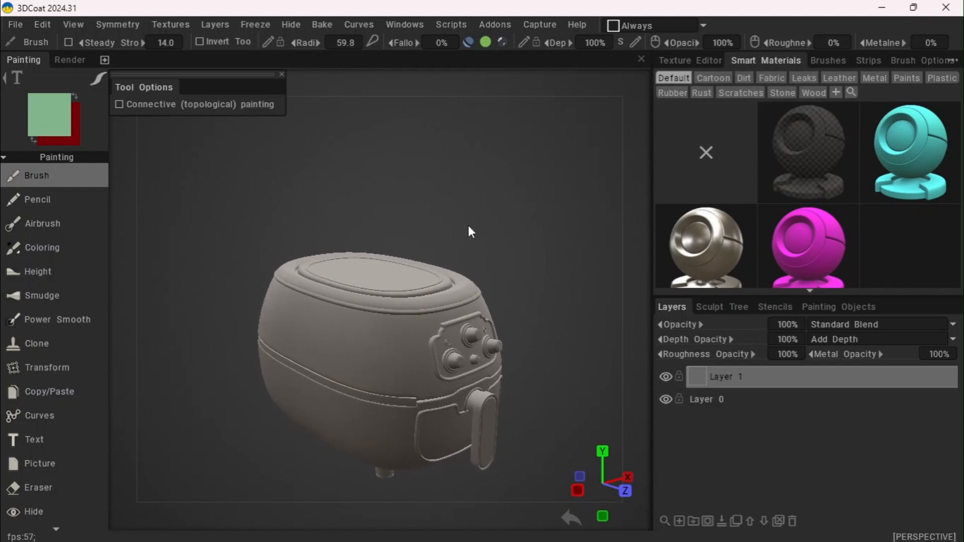
{"action": "mouse_move", "coordinate": [413, 59]}
{"action": "left_click_drag", "start_coordinate": [386, 61], "coordinate": [385, 62]}
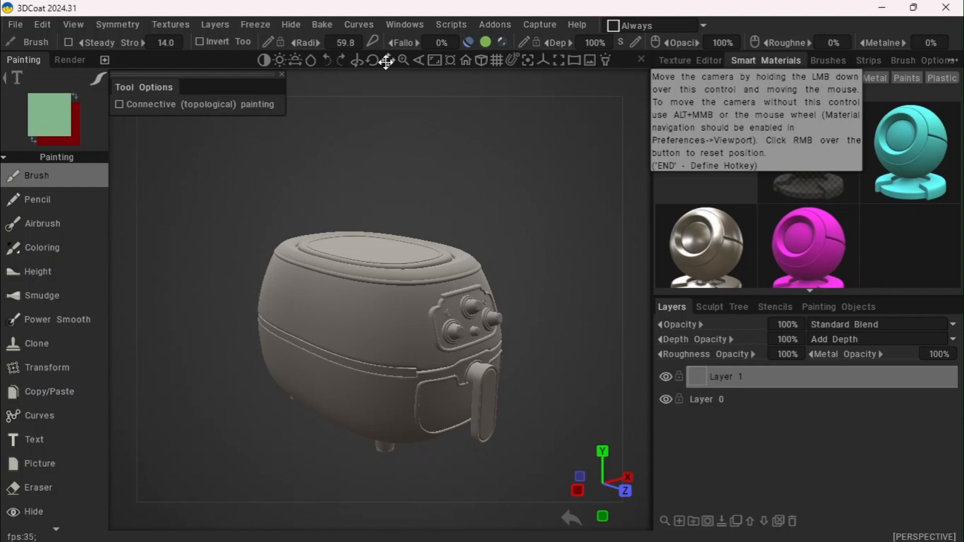
{"action": "left_click_drag", "start_coordinate": [386, 62], "coordinate": [386, 56]}
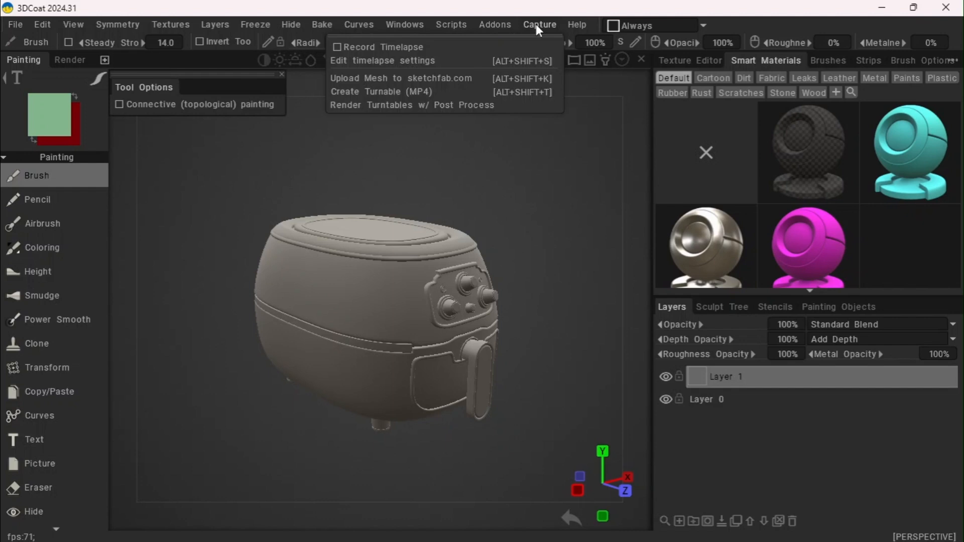
{"action": "left_click", "coordinate": [486, 42]}
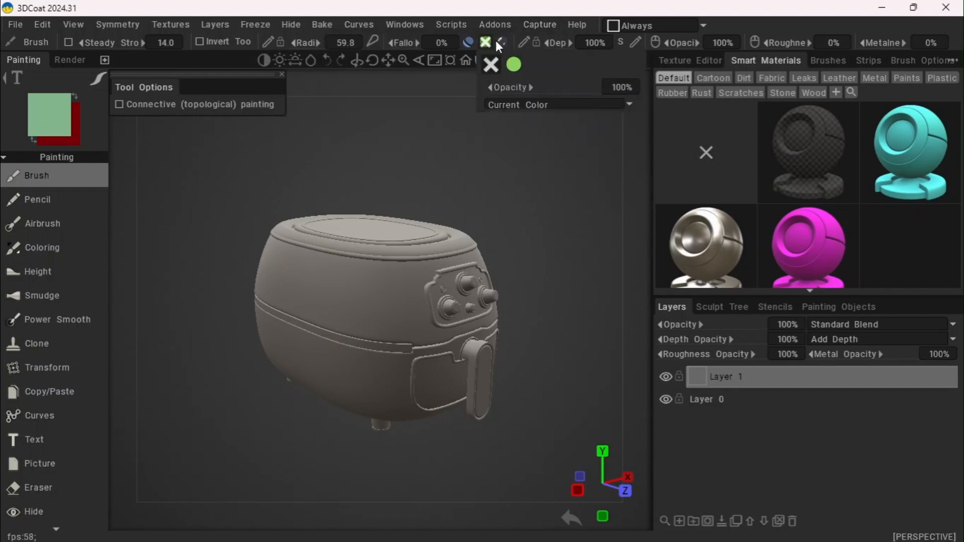
{"action": "left_click", "coordinate": [501, 42]}
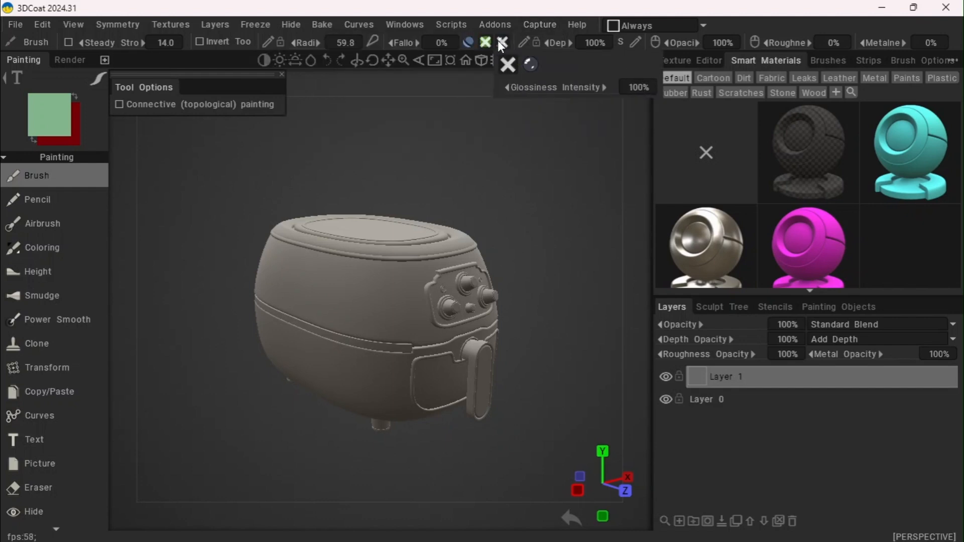
Choose the diagonal grid stencil OT_DiagGrid_straight03 from the default stencils
{"action": "left_click", "coordinate": [780, 306]}
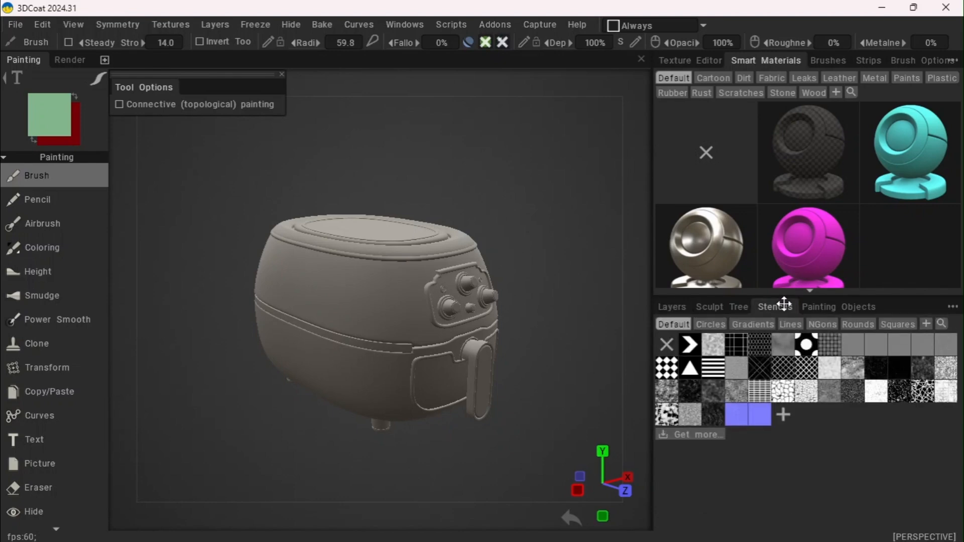
{"action": "left_click", "coordinate": [809, 373]}
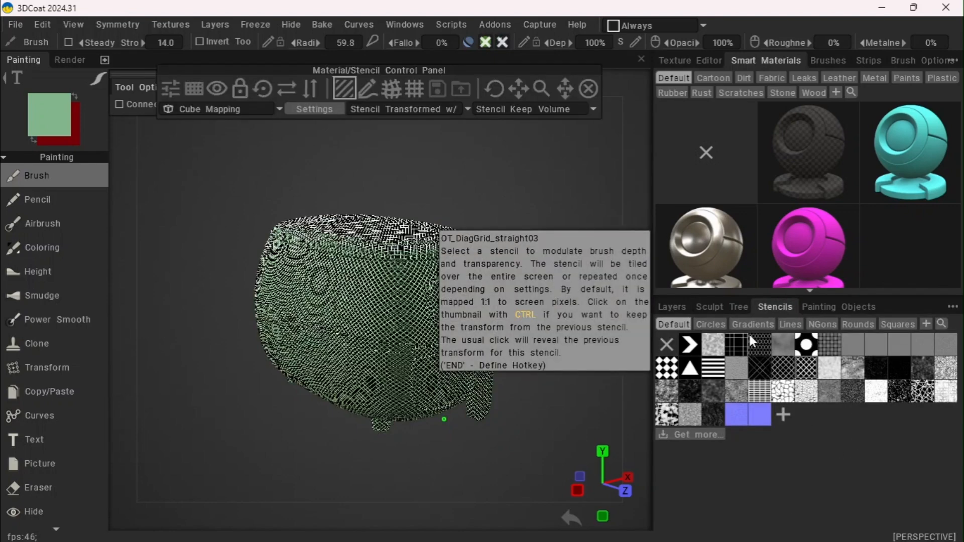
{"action": "left_click_drag", "start_coordinate": [417, 149], "coordinate": [429, 205]}
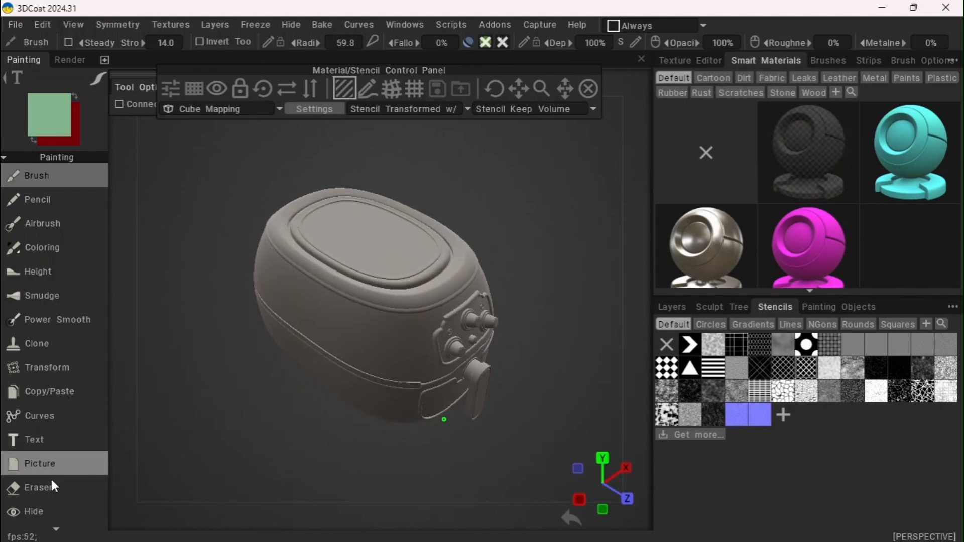
Scale the grid stencil and use the Fill tool to apply its relief to the air fryer's inner top panel
{"action": "scroll", "coordinate": [51, 491], "scroll_direction": "down", "scroll_amount": 3}
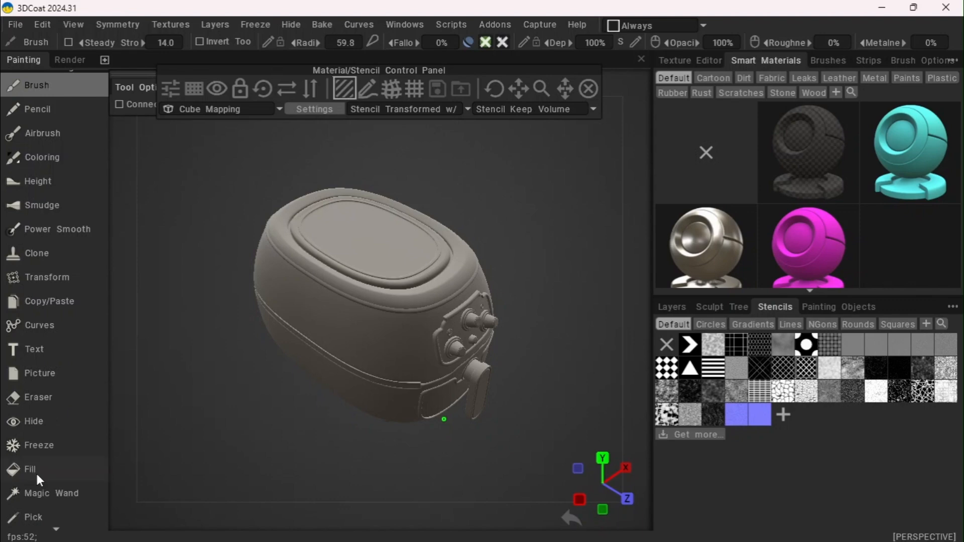
{"action": "left_click", "coordinate": [37, 474]}
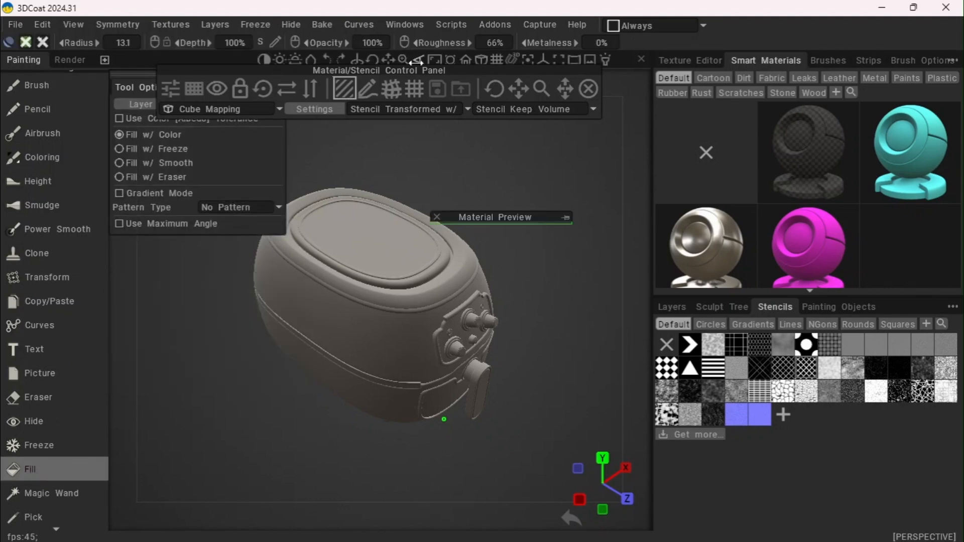
{"action": "left_click_drag", "start_coordinate": [407, 61], "coordinate": [393, 61]}
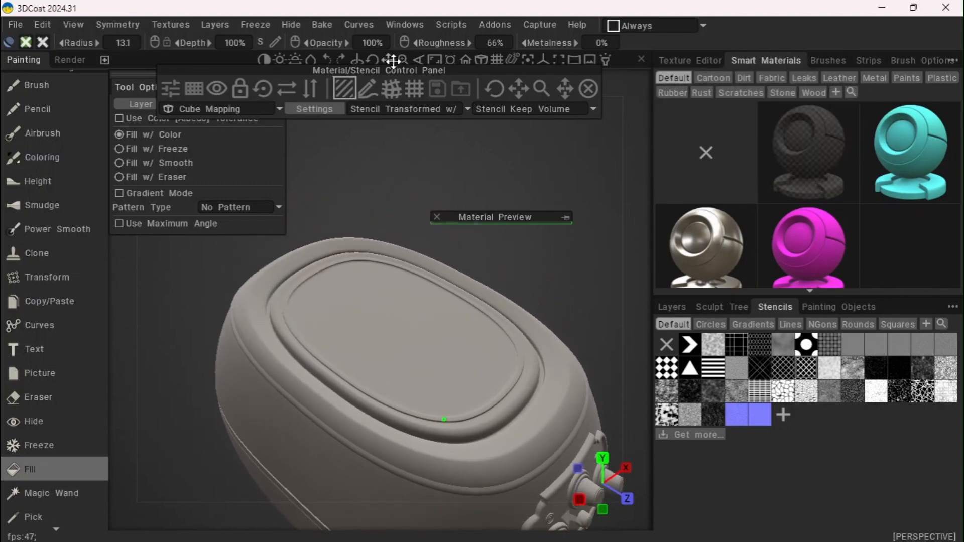
{"action": "left_click", "coordinate": [565, 218]}
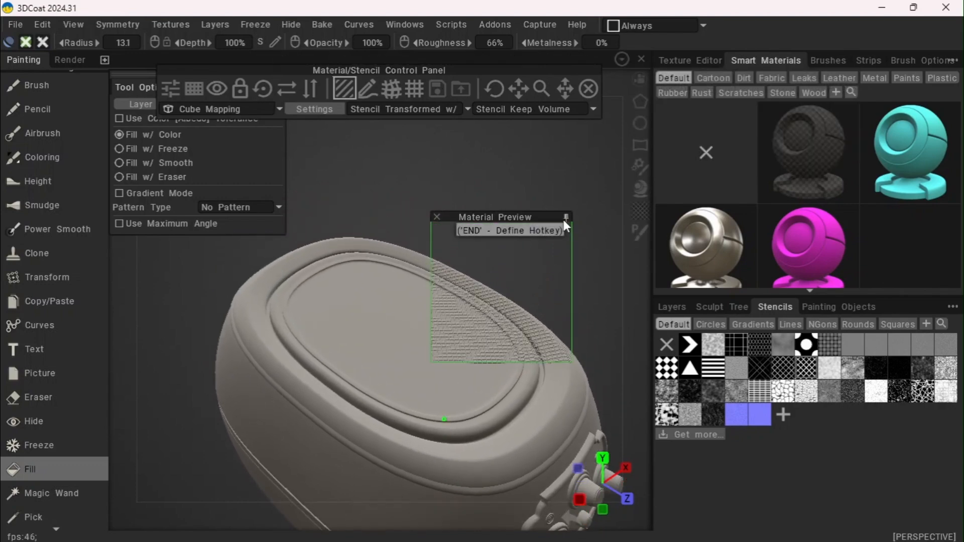
{"action": "left_click", "coordinate": [564, 220]}
{"action": "left_click_drag", "start_coordinate": [540, 91], "coordinate": [539, 92]}
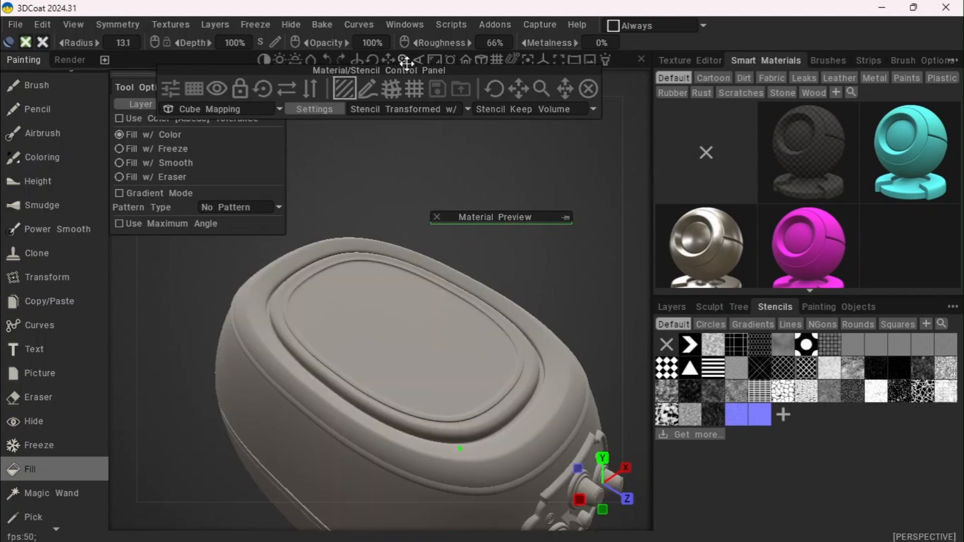
{"action": "left_click_drag", "start_coordinate": [406, 63], "coordinate": [433, 75]}
{"action": "mouse_move", "coordinate": [543, 89]}
{"action": "left_mouse_down"}
{"action": "mouse_move", "coordinate": [552, 92]}
{"action": "mouse_move", "coordinate": [542, 88]}
{"action": "left_mouse_up"}
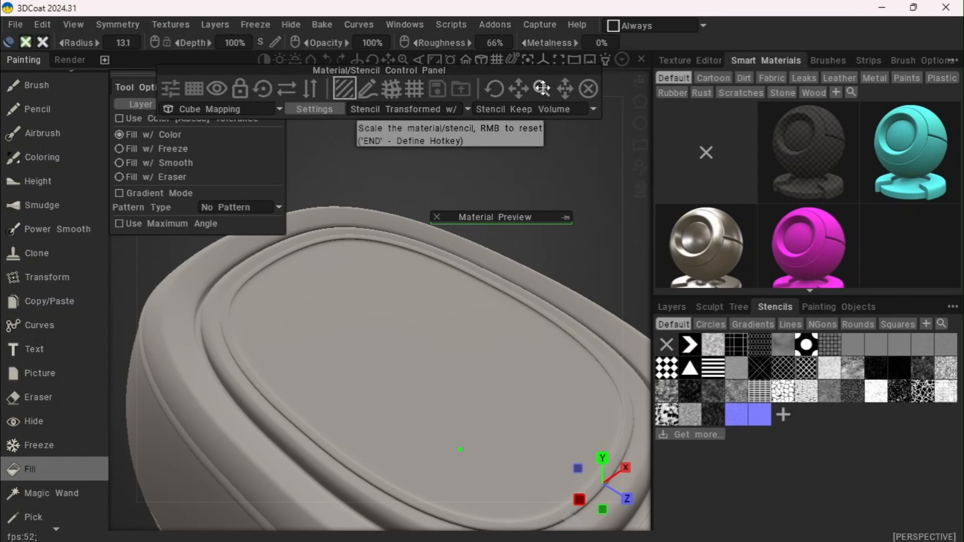
{"action": "left_click", "coordinate": [389, 343]}
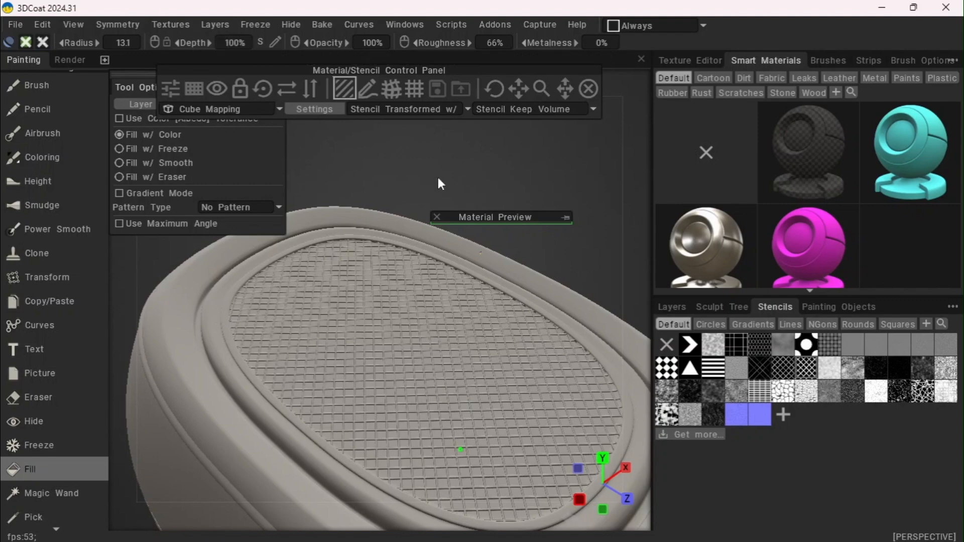
Choose the horizontal stripes stencil for the control knobs and set its projection to UV-Mapping
{"action": "left_click_drag", "start_coordinate": [438, 179], "coordinate": [413, 173]}
{"action": "mouse_move", "coordinate": [400, 58]}
{"action": "left_mouse_down"}
{"action": "mouse_move", "coordinate": [385, 48]}
{"action": "mouse_move", "coordinate": [404, 60]}
{"action": "left_mouse_up"}
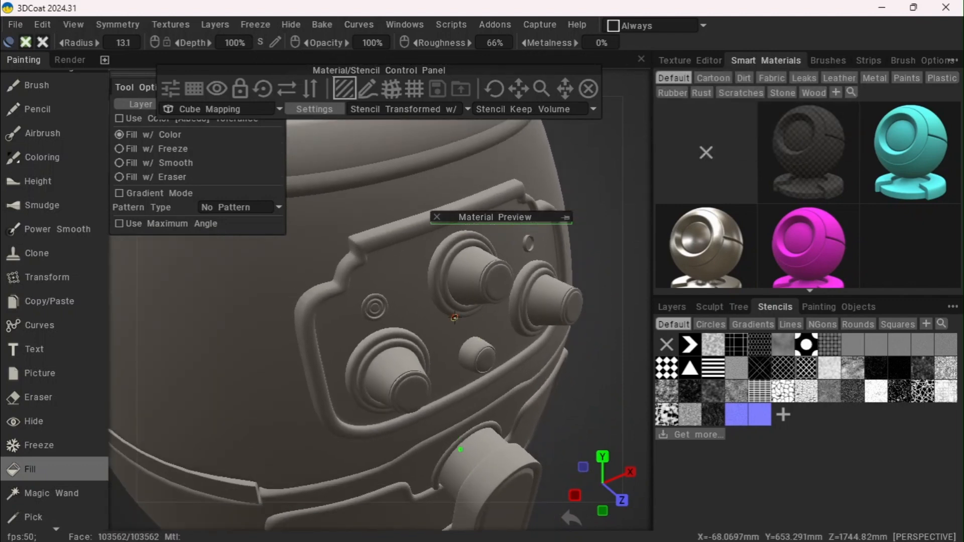
{"action": "left_click", "coordinate": [713, 371]}
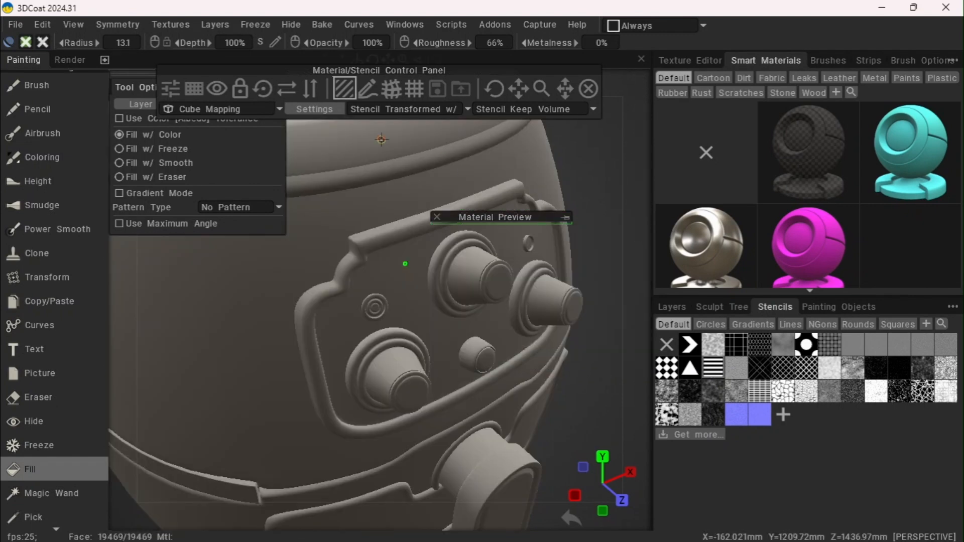
{"action": "left_click_drag", "start_coordinate": [375, 63], "coordinate": [403, 60]}
{"action": "left_click_drag", "start_coordinate": [492, 94], "coordinate": [492, 94]}
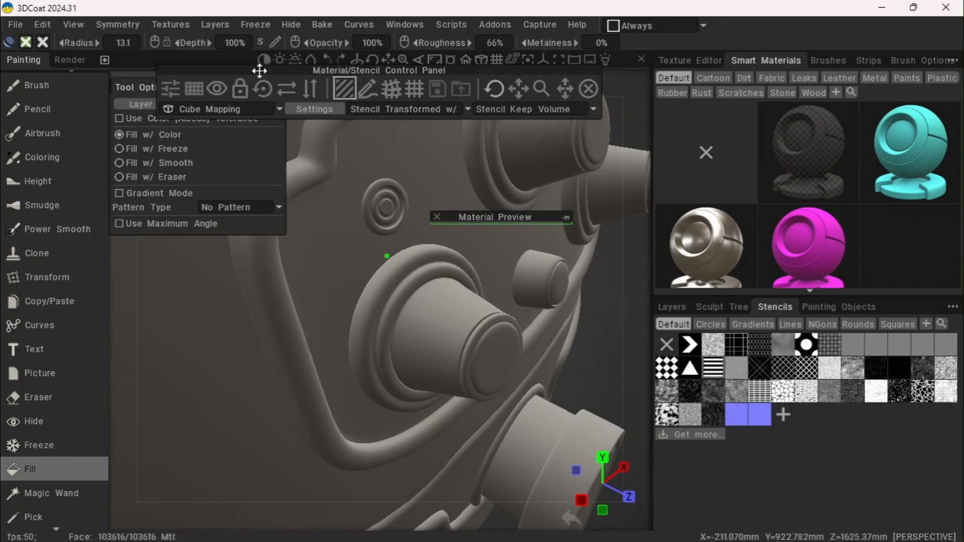
{"action": "left_click", "coordinate": [259, 111]}
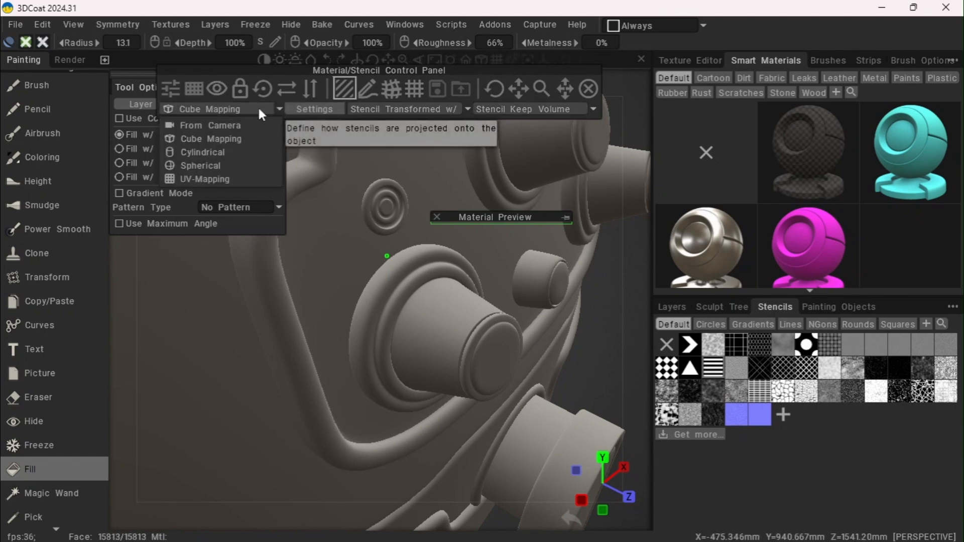
{"action": "left_click", "coordinate": [218, 178]}
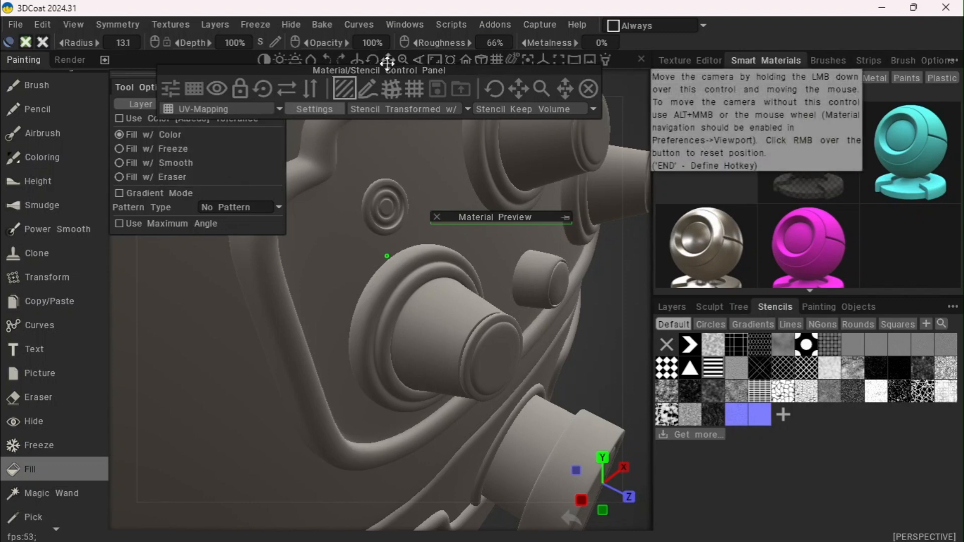
Scale and rotate the stripes stencil, and fill the lower control knob's side with the groove relief
{"action": "left_click_drag", "start_coordinate": [387, 64], "coordinate": [381, 60]}
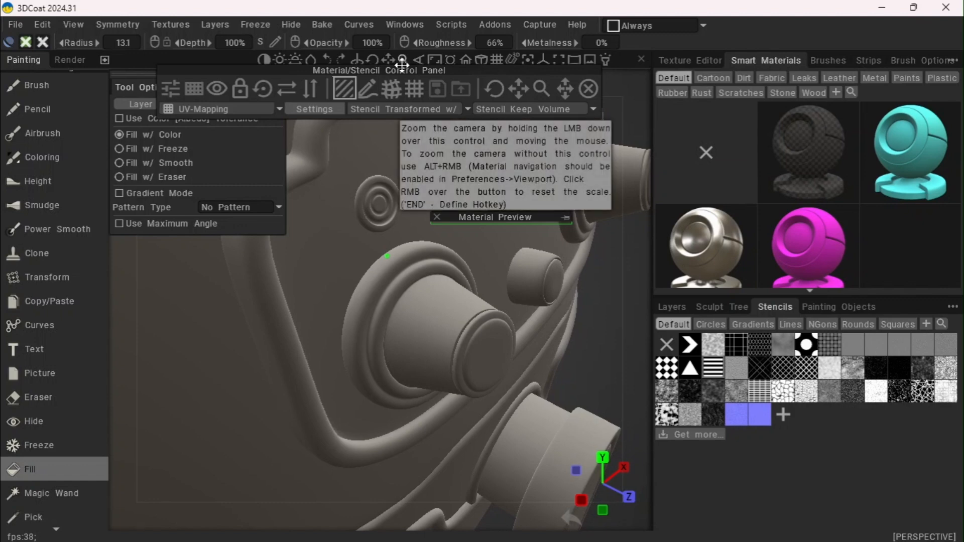
{"action": "left_click_drag", "start_coordinate": [402, 64], "coordinate": [395, 72]}
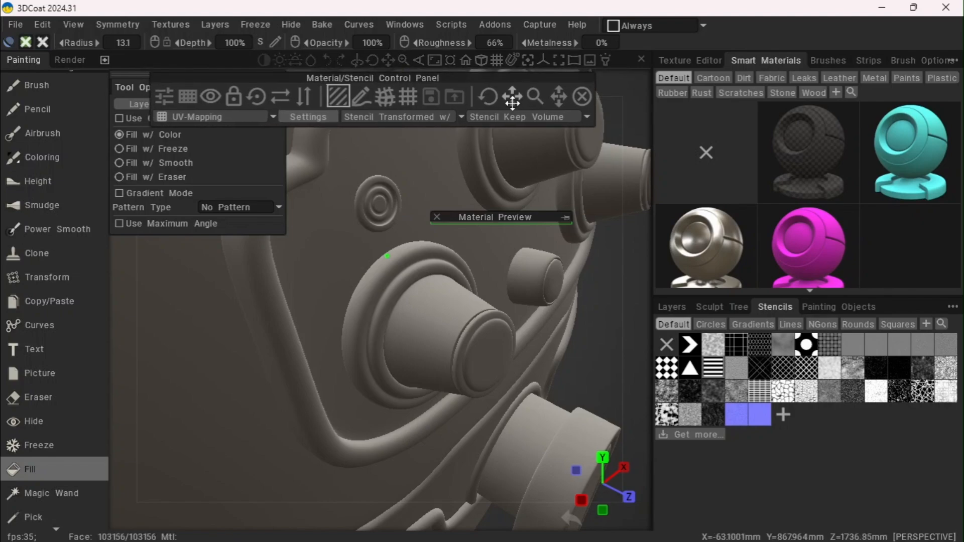
{"action": "left_click_drag", "start_coordinate": [534, 101], "coordinate": [491, 101]}
{"action": "left_click", "coordinate": [491, 101]}
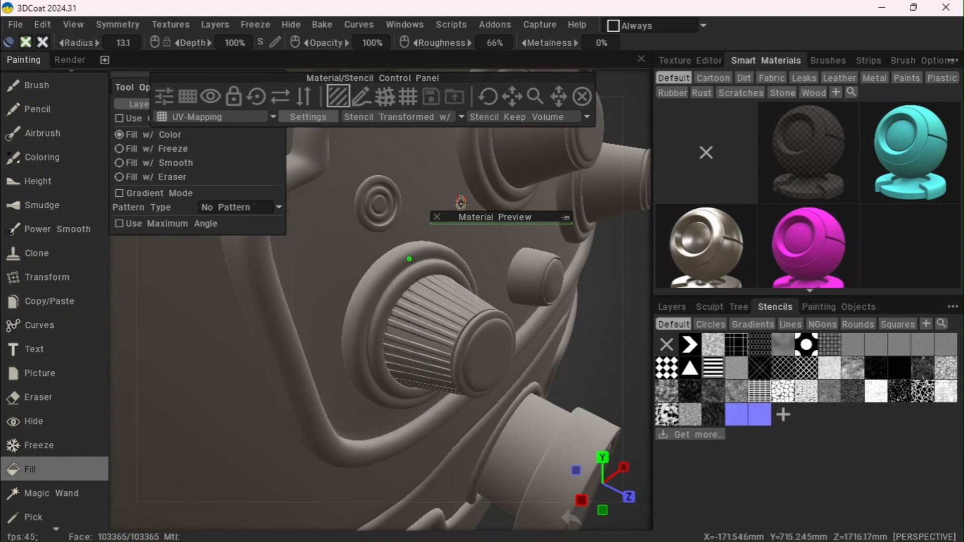
Fill the sides of the two remaining large control knobs with the same stripe relief
{"action": "mouse_move", "coordinate": [388, 60]}
{"action": "left_click_drag", "start_coordinate": [388, 60], "coordinate": [330, 142]}
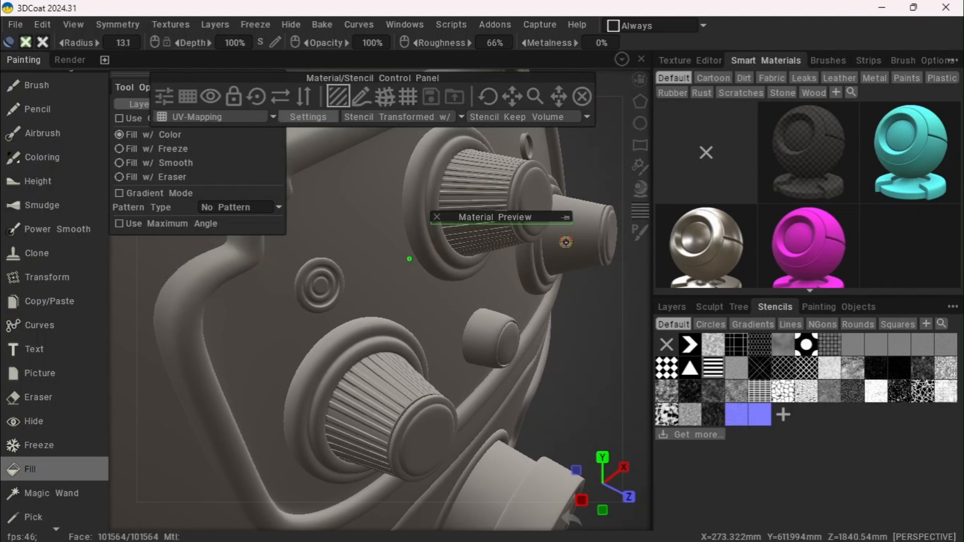
{"action": "left_click", "coordinate": [564, 243]}
{"action": "left_click_drag", "start_coordinate": [404, 61], "coordinate": [416, 120]}
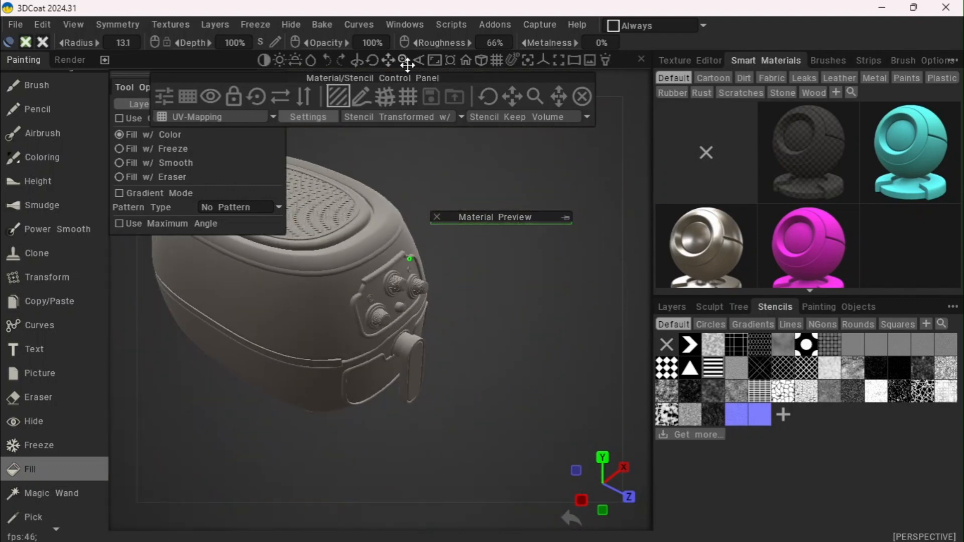
{"action": "mouse_move", "coordinate": [387, 73]}
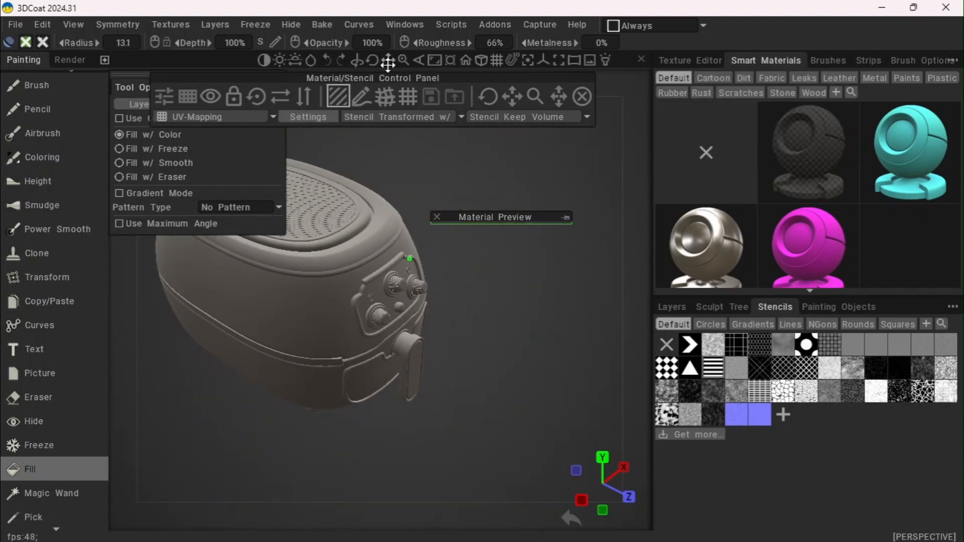
{"action": "left_click_drag", "start_coordinate": [388, 63], "coordinate": [452, 70]}
{"action": "left_click_drag", "start_coordinate": [532, 325], "coordinate": [499, 228]}
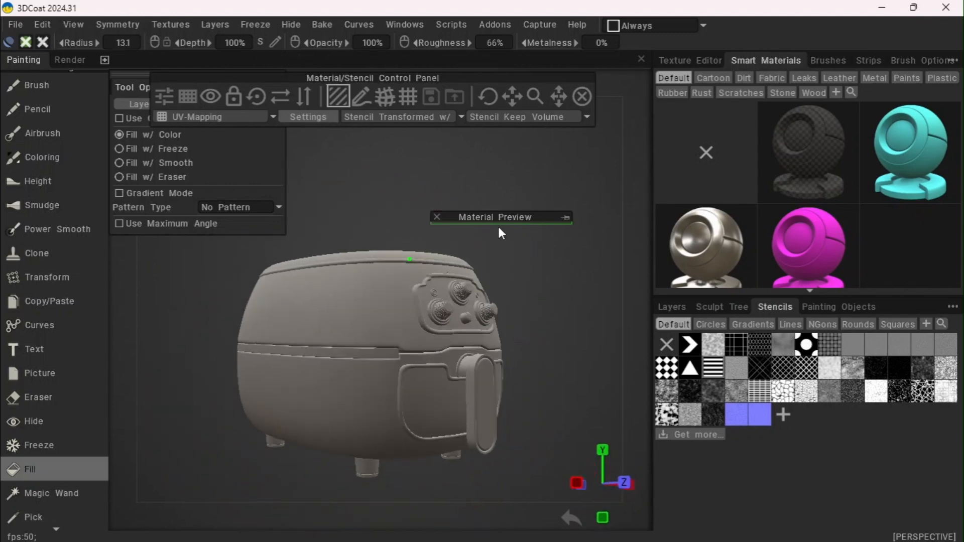
{"action": "mouse_move", "coordinate": [385, 59]}
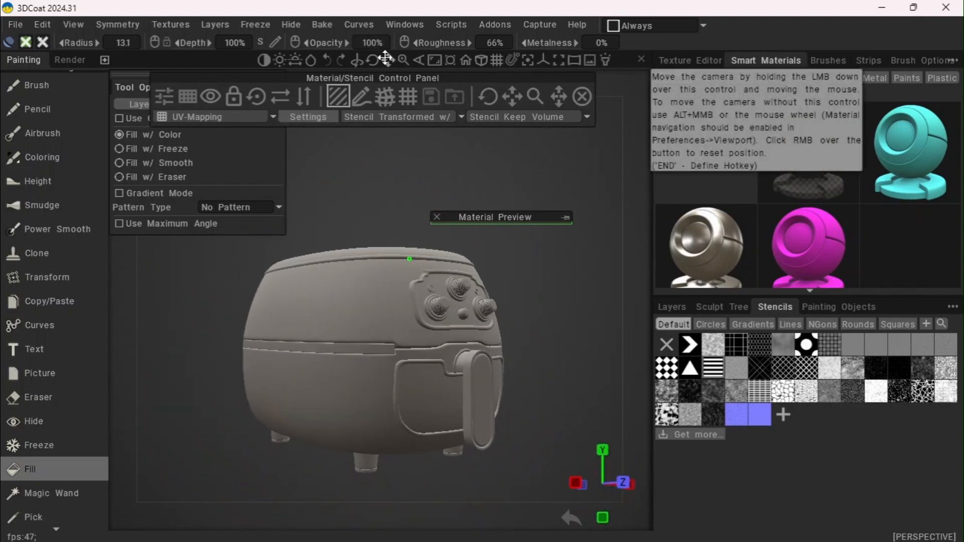
{"action": "left_click_drag", "start_coordinate": [385, 58], "coordinate": [388, 58]}
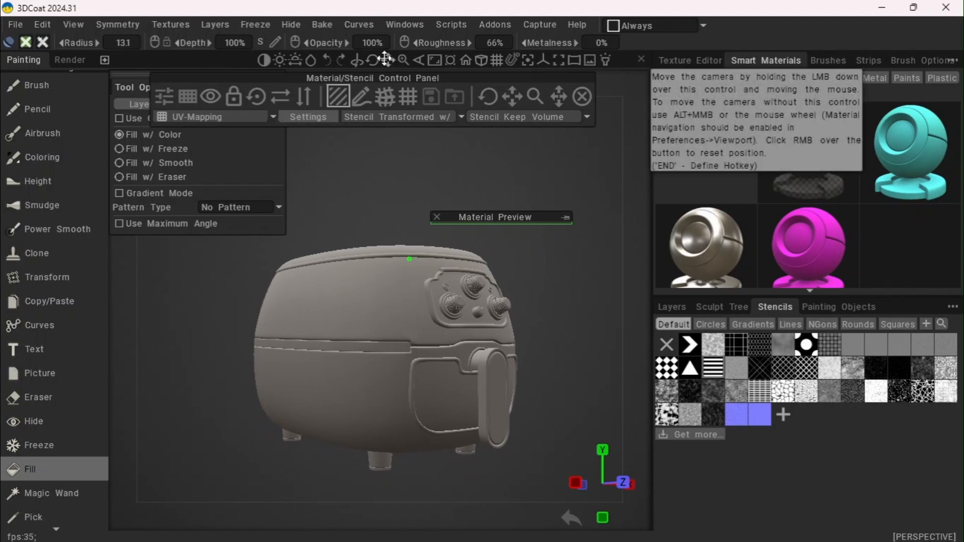
{"action": "left_click_drag", "start_coordinate": [384, 57], "coordinate": [385, 55]}
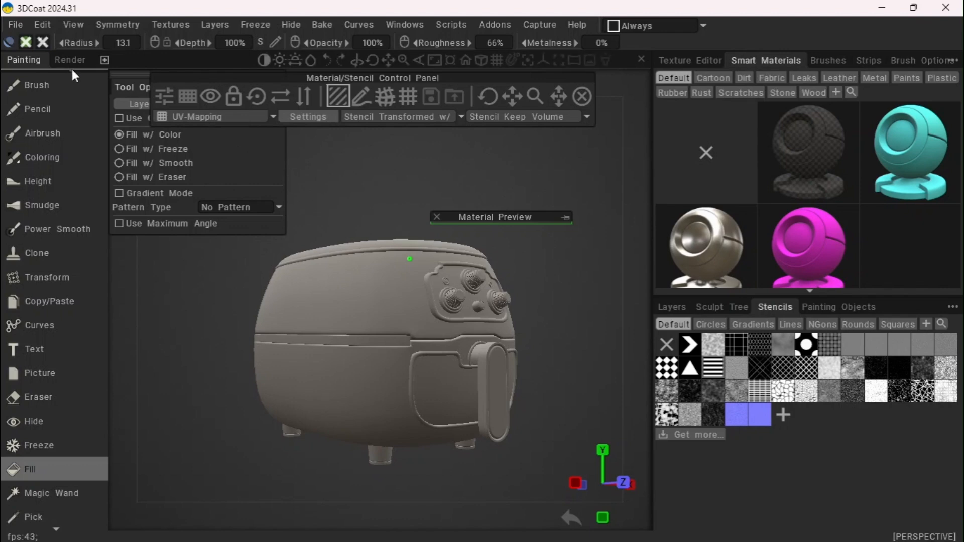
{"action": "left_click", "coordinate": [44, 25]}
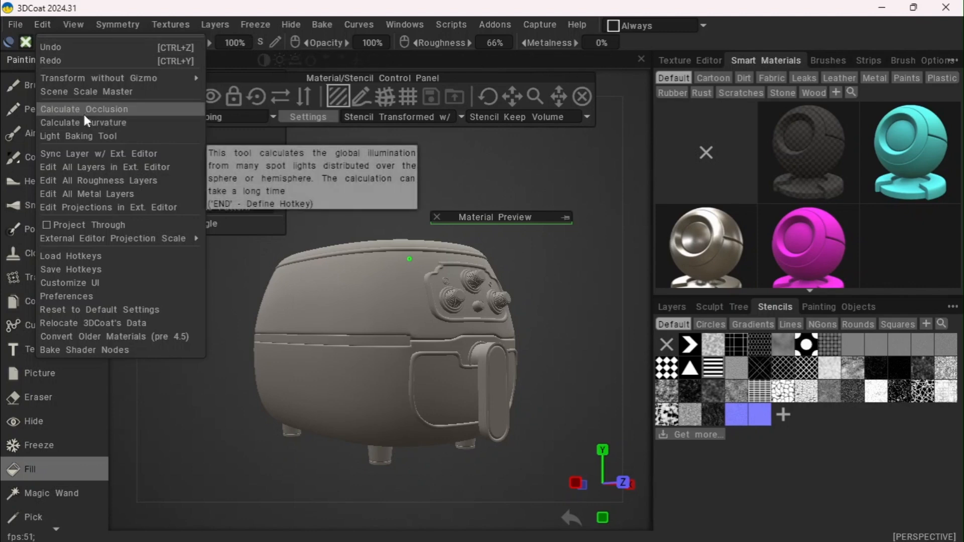
{"action": "left_click", "coordinate": [169, 24]}
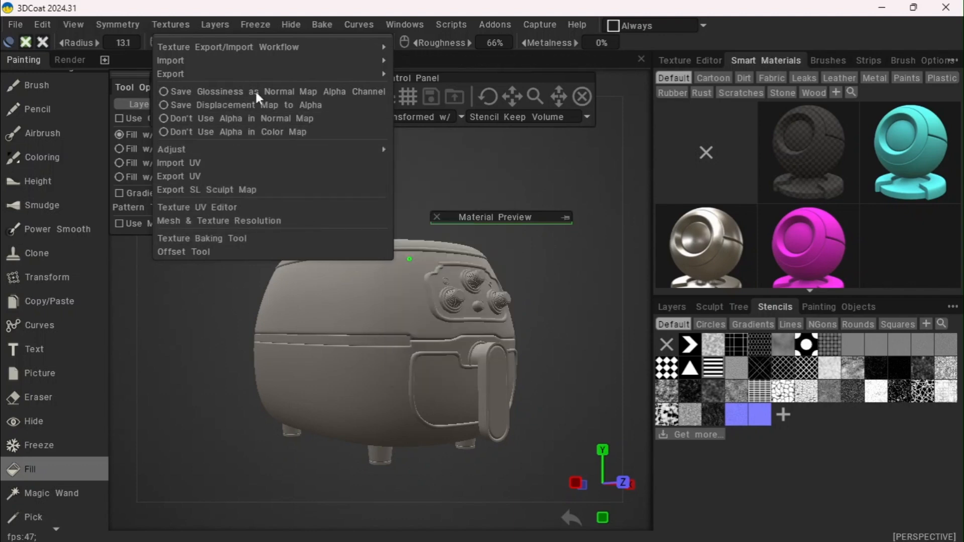
{"action": "left_click", "coordinate": [113, 25]}
Calculate the model's curvature into a new layer, using Sphere light sources, the Local Curvature RGB map type and a light count of 1600
{"action": "left_click", "coordinate": [40, 24]}
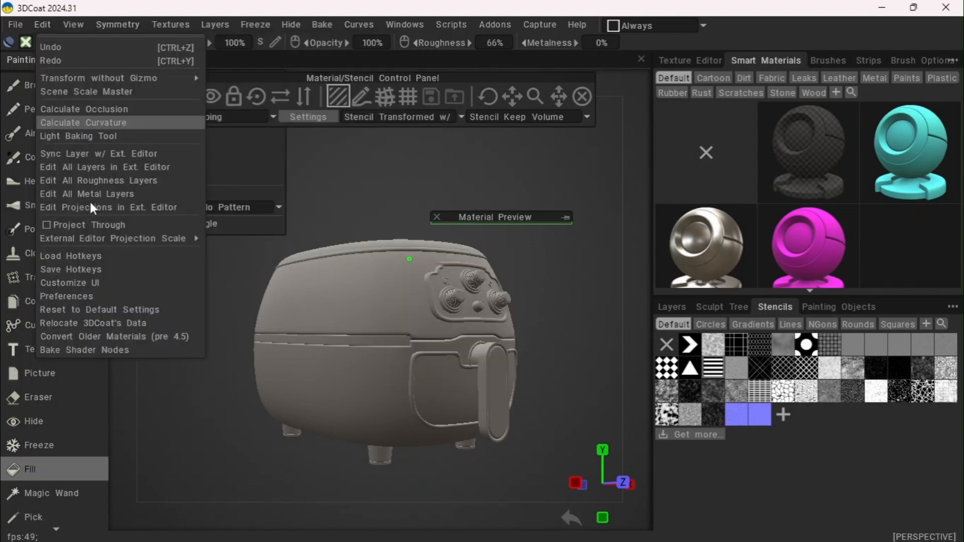
{"action": "left_click", "coordinate": [98, 122]}
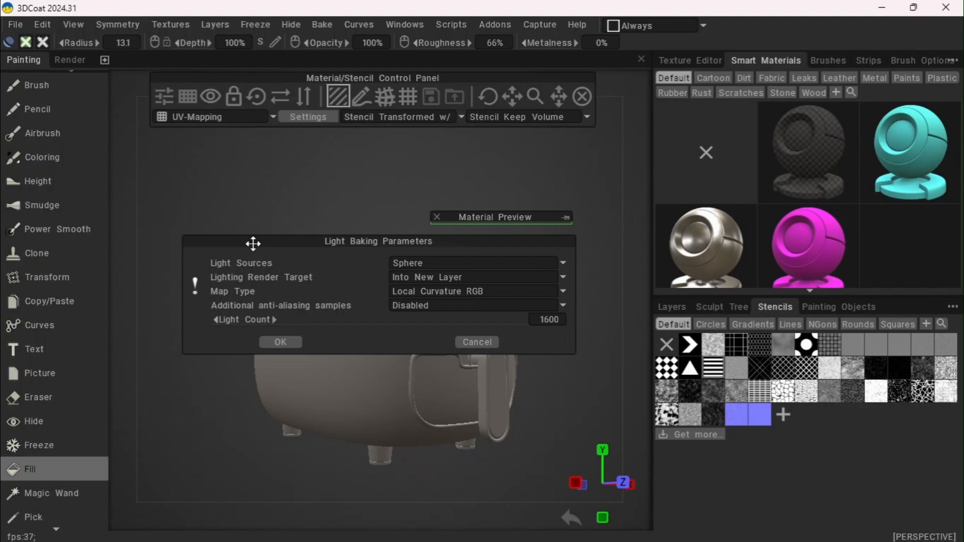
{"action": "left_click", "coordinate": [448, 293]}
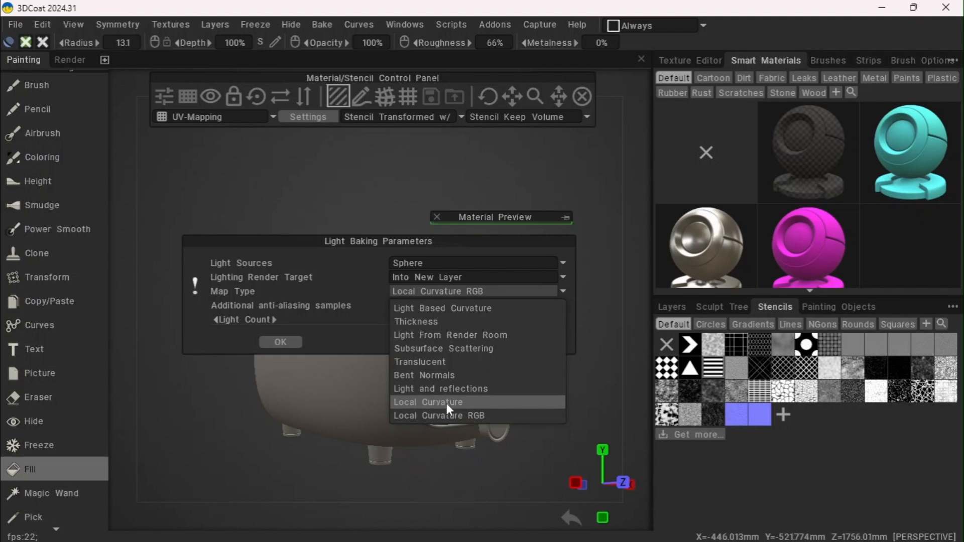
{"action": "left_click", "coordinate": [351, 271]}
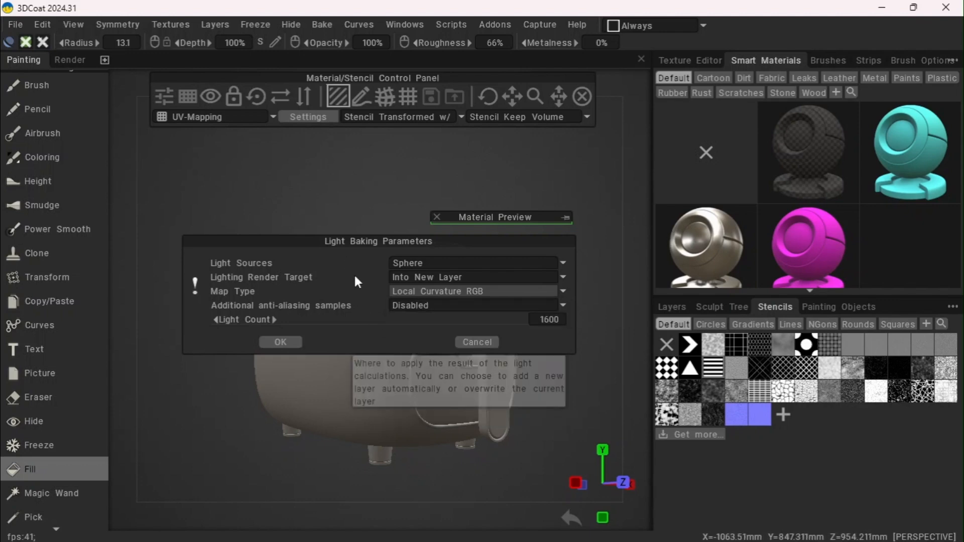
{"action": "left_click", "coordinate": [437, 290]}
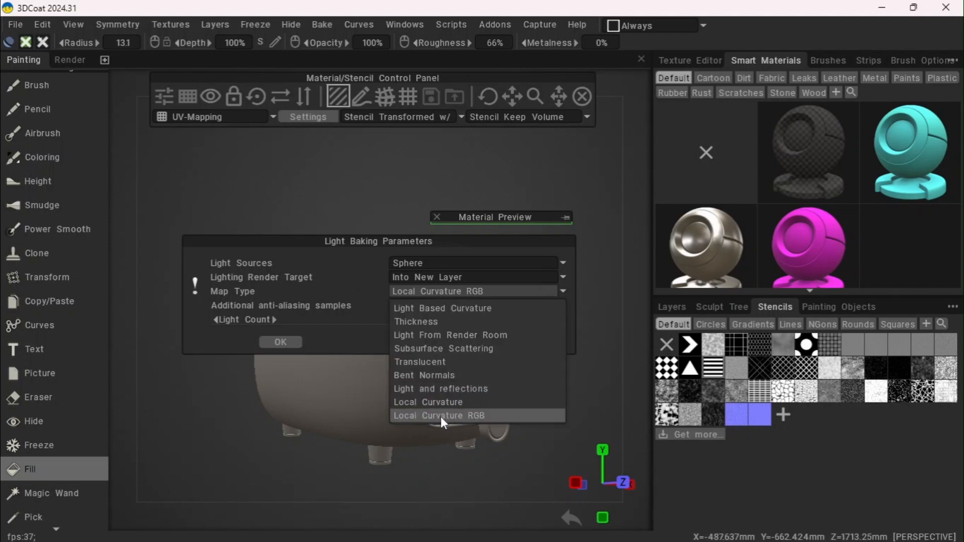
{"action": "left_click", "coordinate": [361, 258]}
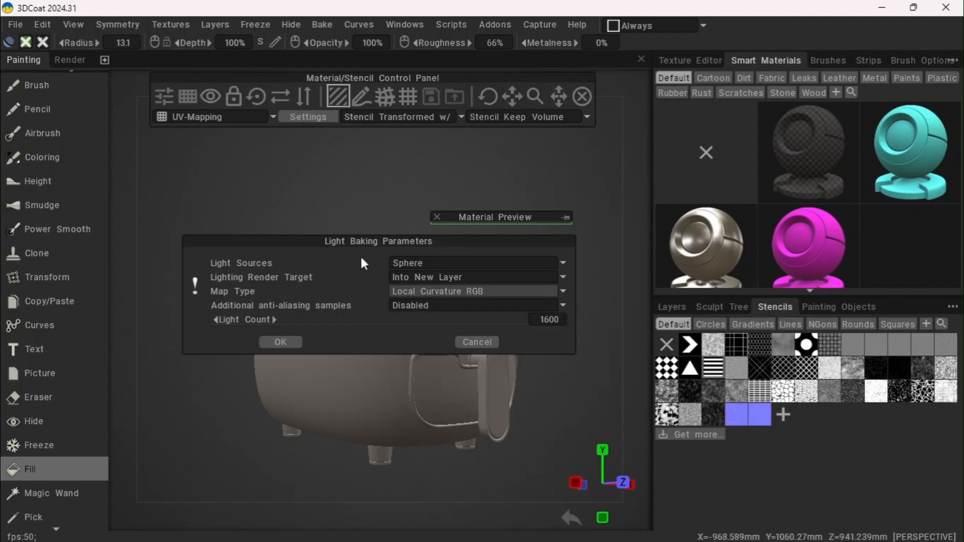
{"action": "left_click", "coordinate": [415, 290]}
{"action": "left_click", "coordinate": [415, 290]}
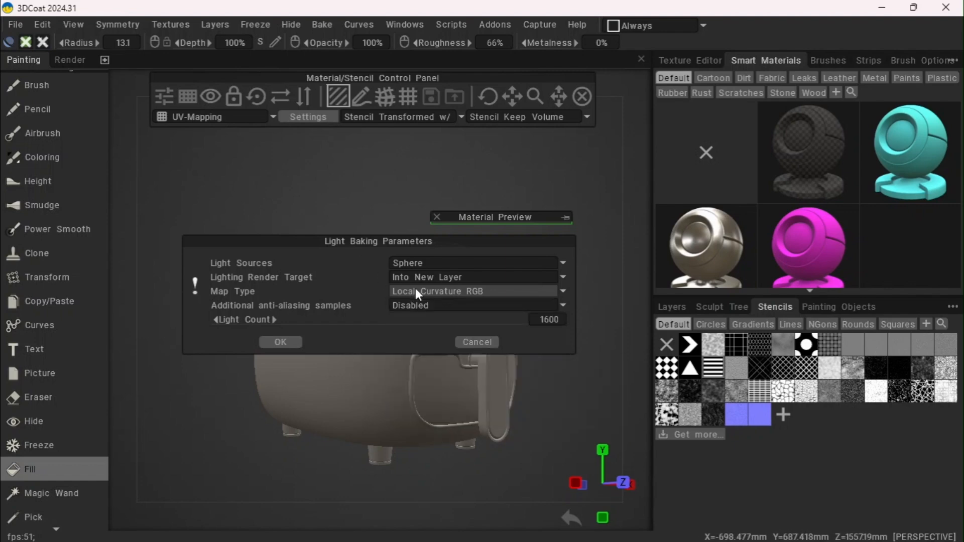
{"action": "left_click", "coordinate": [294, 340]}
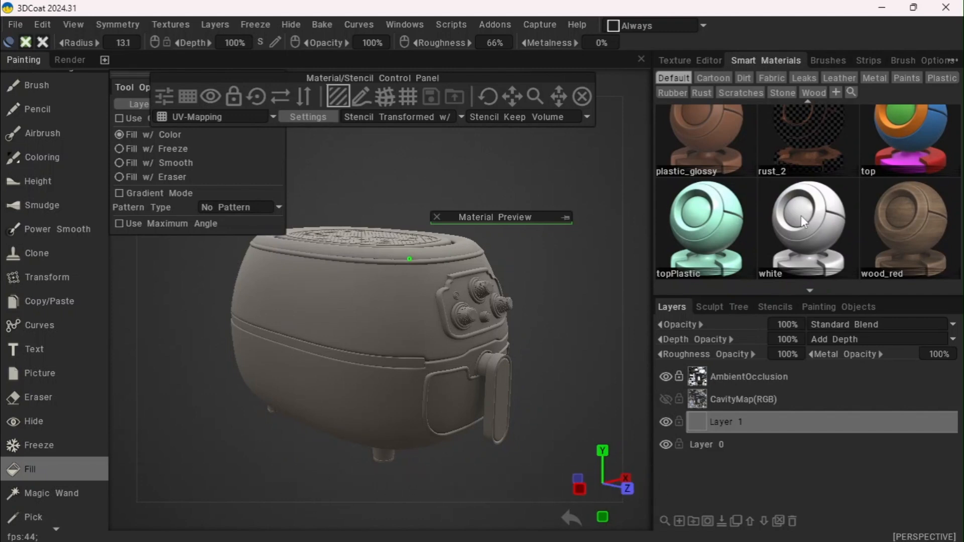
Start a new smart material, load the "color" image as its palette and pick the mint green #ADF9D9 as the material color
{"action": "scroll", "coordinate": [709, 242], "scroll_direction": "down", "scroll_amount": 2}
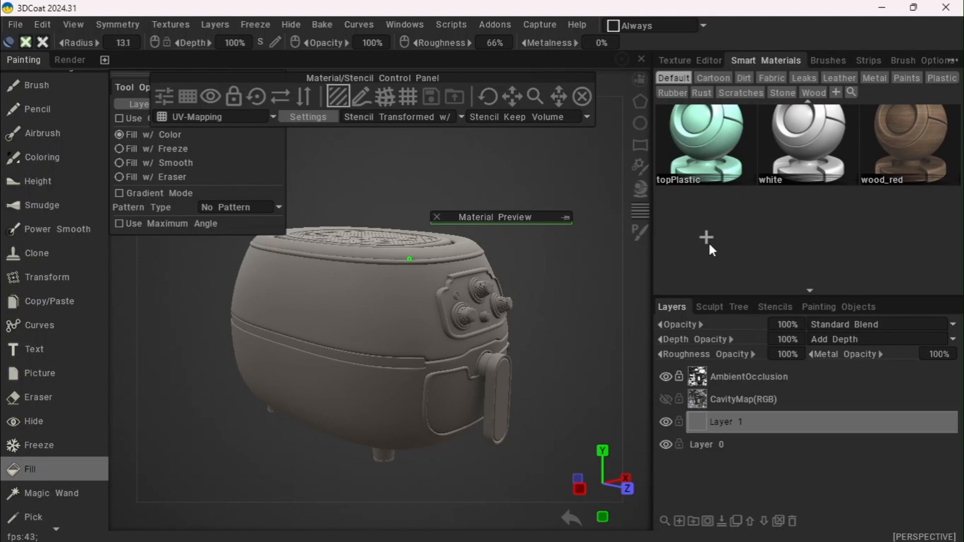
{"action": "left_click", "coordinate": [709, 242]}
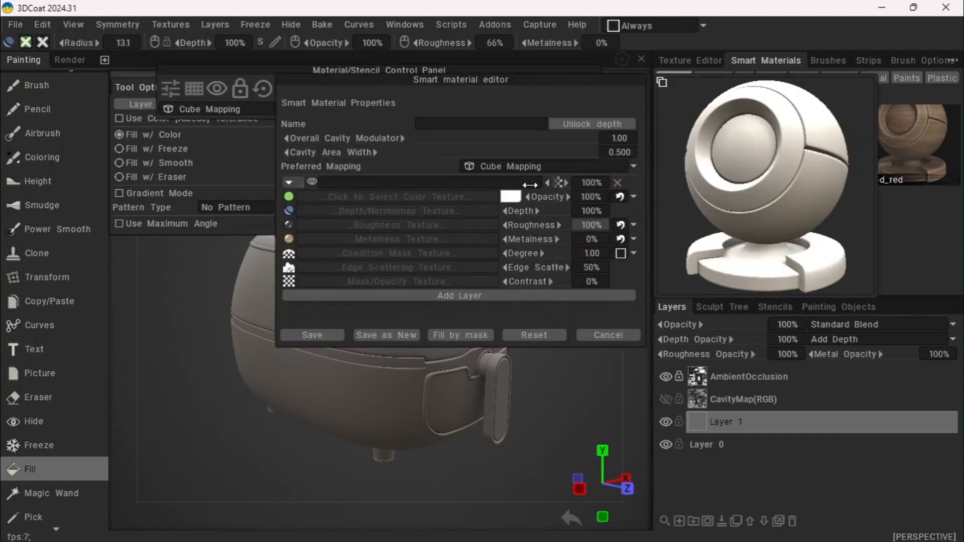
{"action": "left_click", "coordinate": [510, 197]}
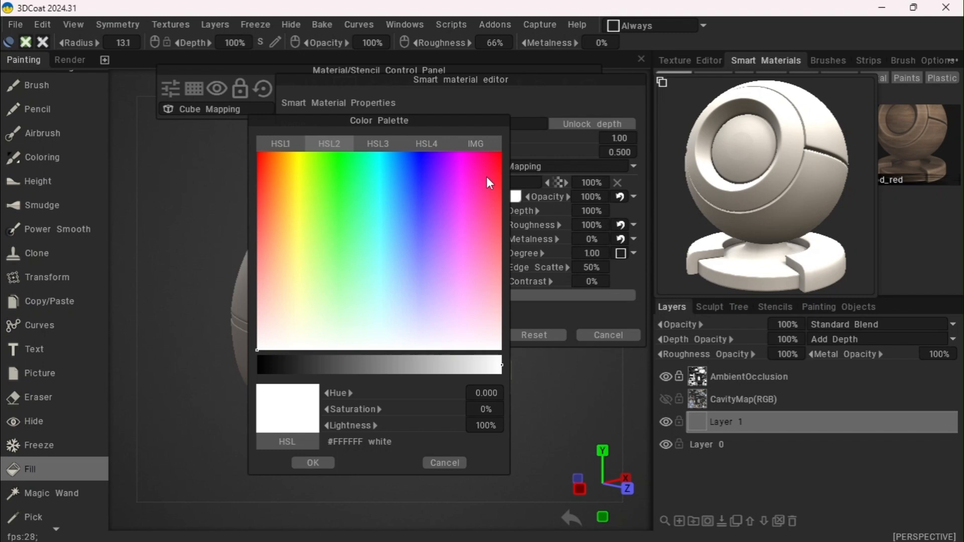
{"action": "left_click", "coordinate": [475, 144]}
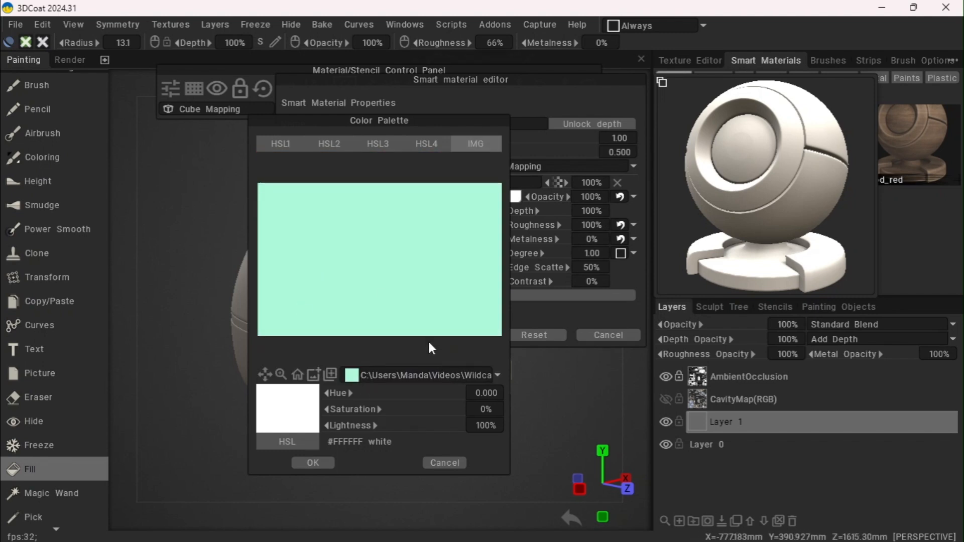
{"action": "left_click", "coordinate": [312, 377]}
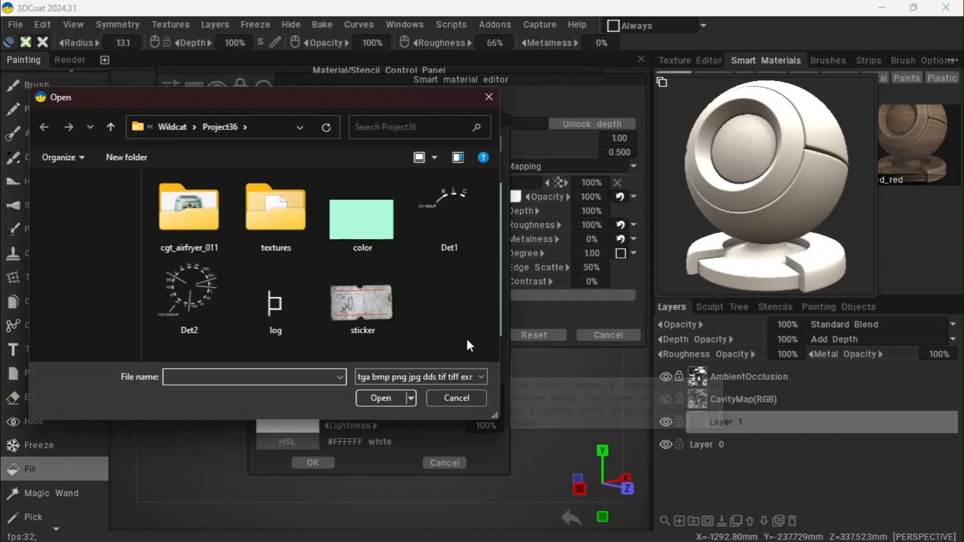
{"action": "left_click", "coordinate": [362, 216]}
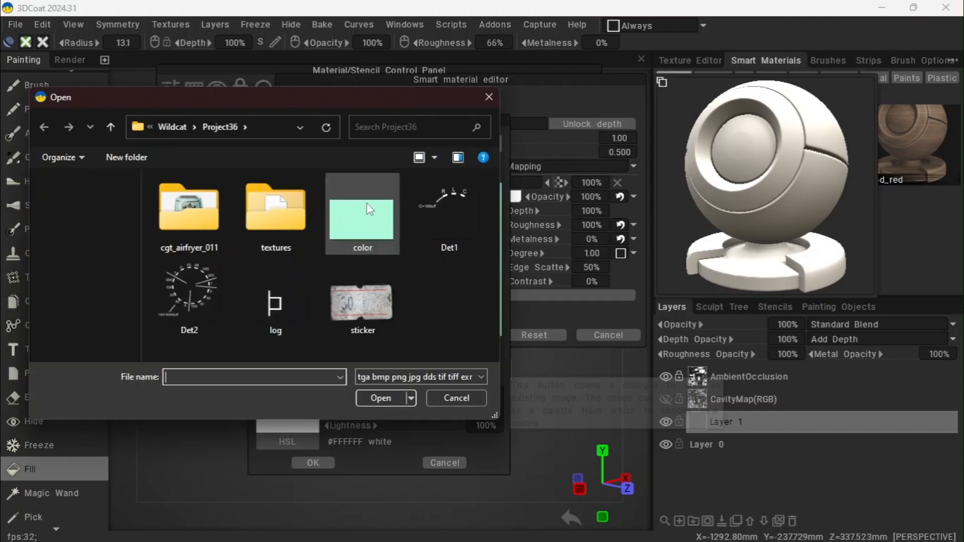
{"action": "left_click", "coordinate": [381, 397]}
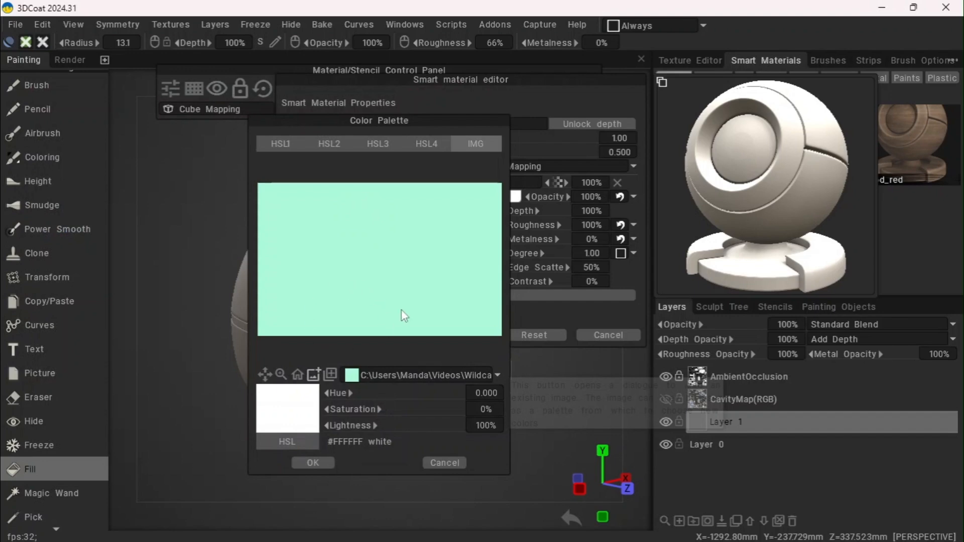
{"action": "left_click", "coordinate": [408, 272]}
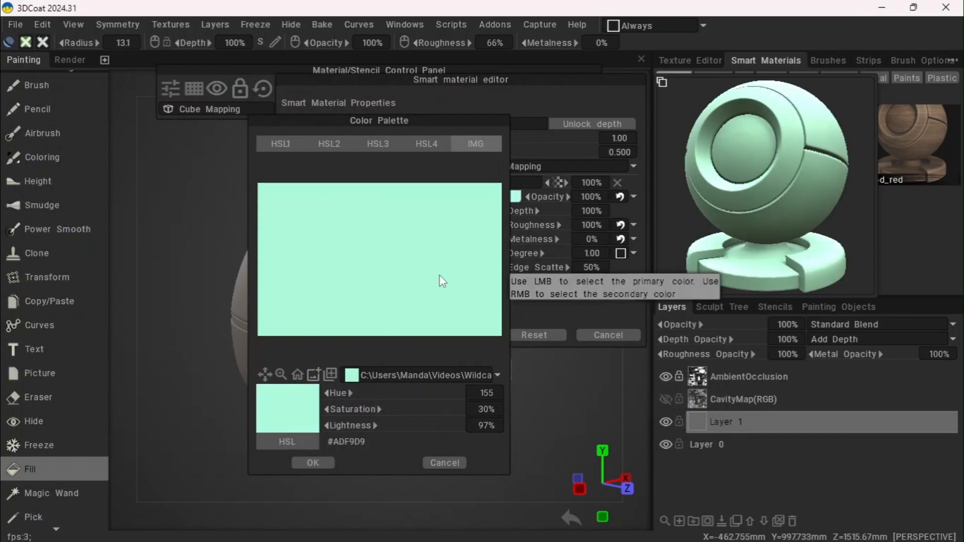
{"action": "left_click", "coordinate": [312, 463]}
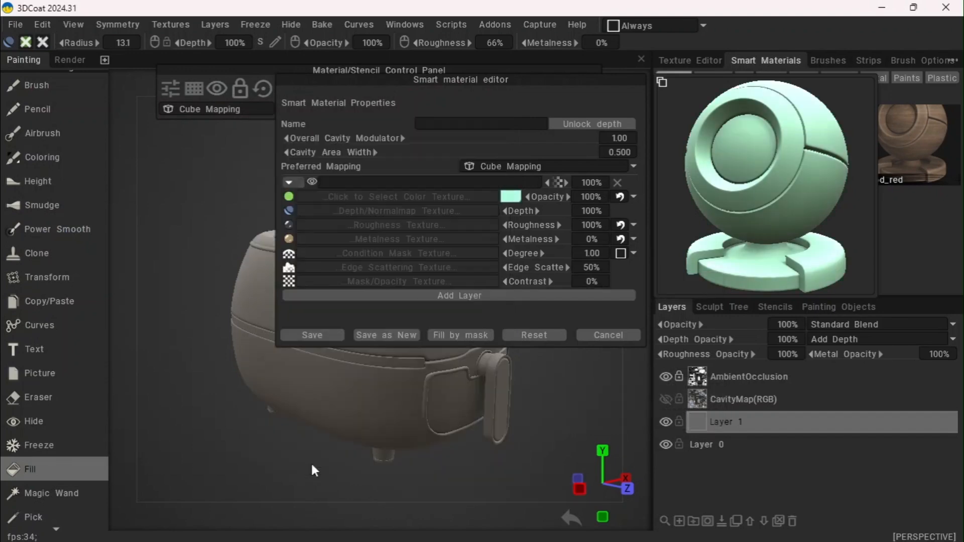
Set the mint smart material's roughness to 14% and save the material
{"action": "left_click", "coordinate": [583, 224]}
{"action": "type", "text": "14"}
{"action": "key", "text": "Return"}
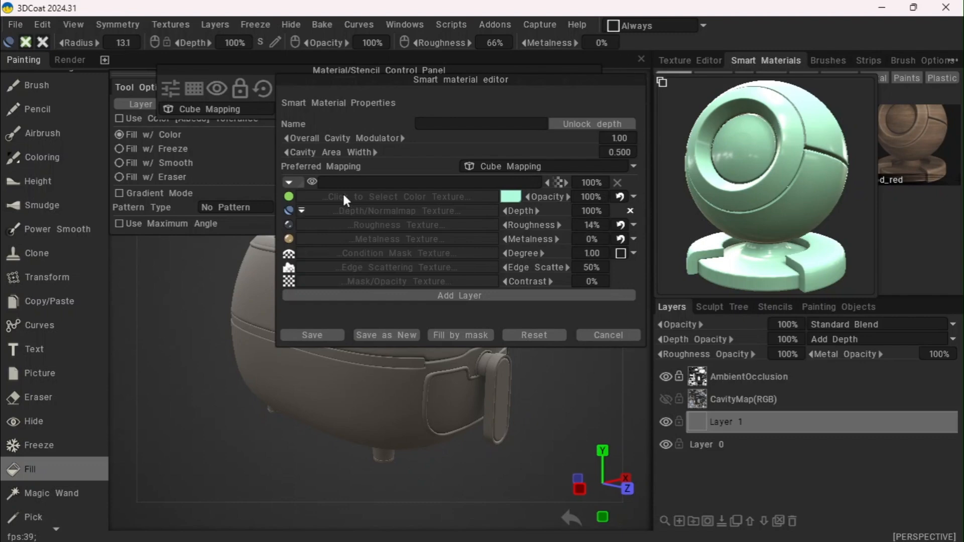
{"action": "left_click", "coordinate": [330, 335]}
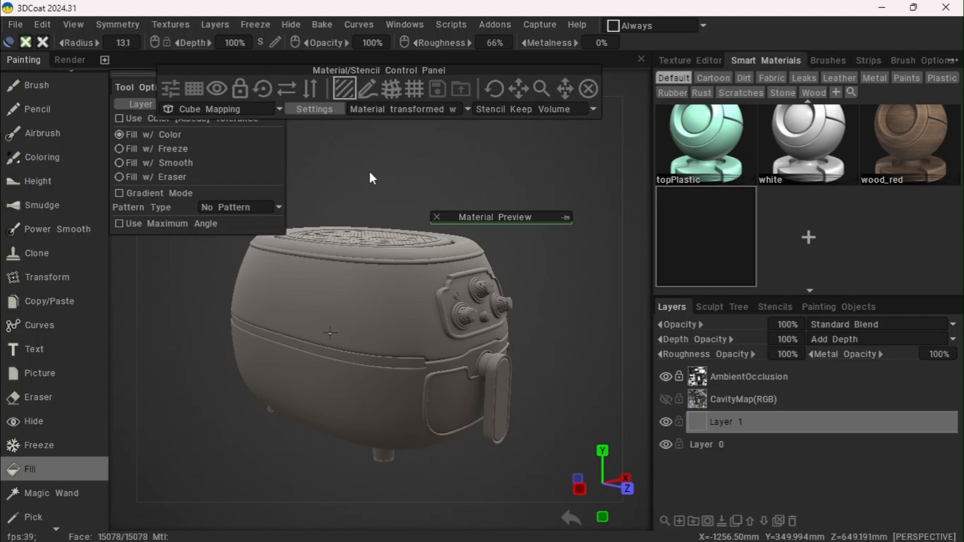
Look through the available environment maps for the scene's lighting
{"action": "mouse_move", "coordinate": [391, 58]}
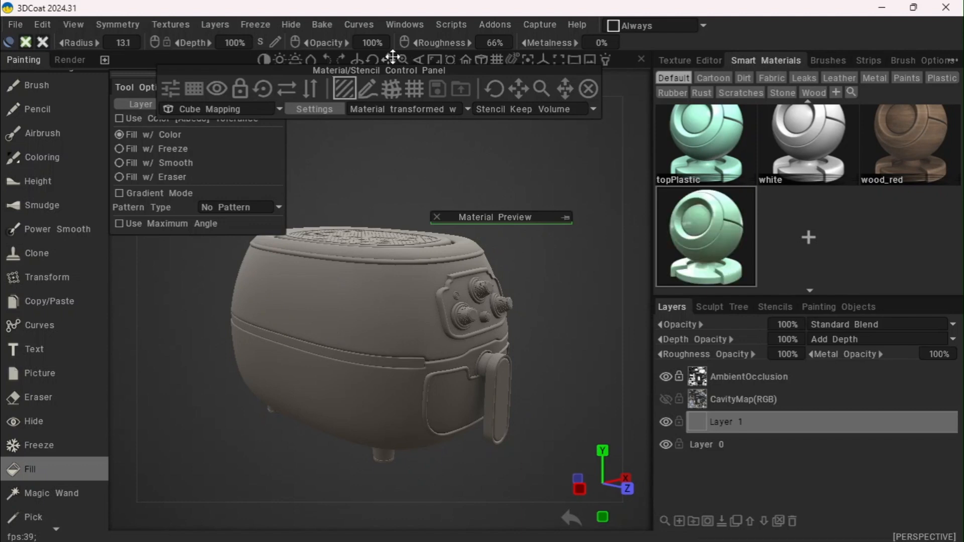
{"action": "mouse_move", "coordinate": [389, 60]}
{"action": "left_mouse_down"}
{"action": "mouse_move", "coordinate": [402, 64]}
{"action": "mouse_move", "coordinate": [389, 60]}
{"action": "left_mouse_up"}
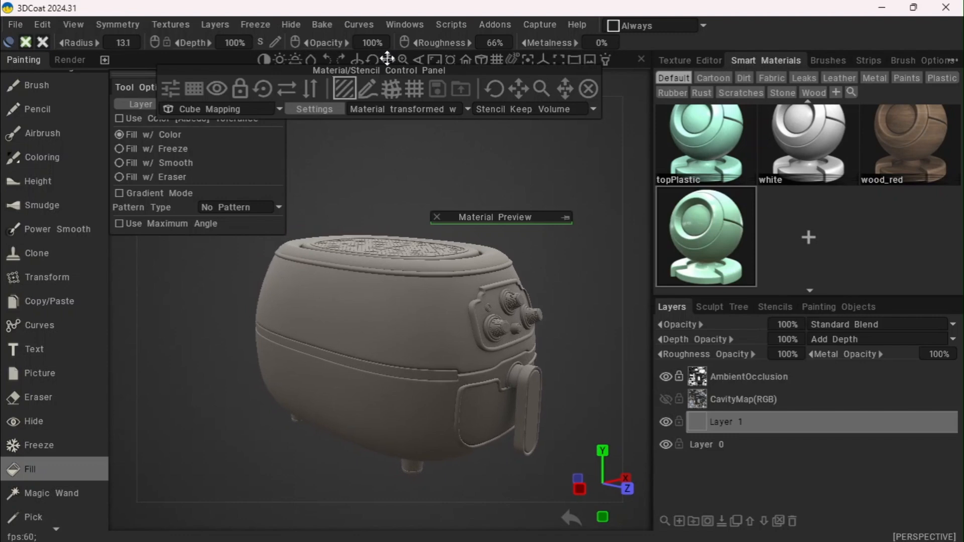
{"action": "mouse_move", "coordinate": [553, 71]}
{"action": "left_mouse_down"}
{"action": "mouse_move", "coordinate": [557, 79]}
{"action": "mouse_move", "coordinate": [561, 70]}
{"action": "left_mouse_up"}
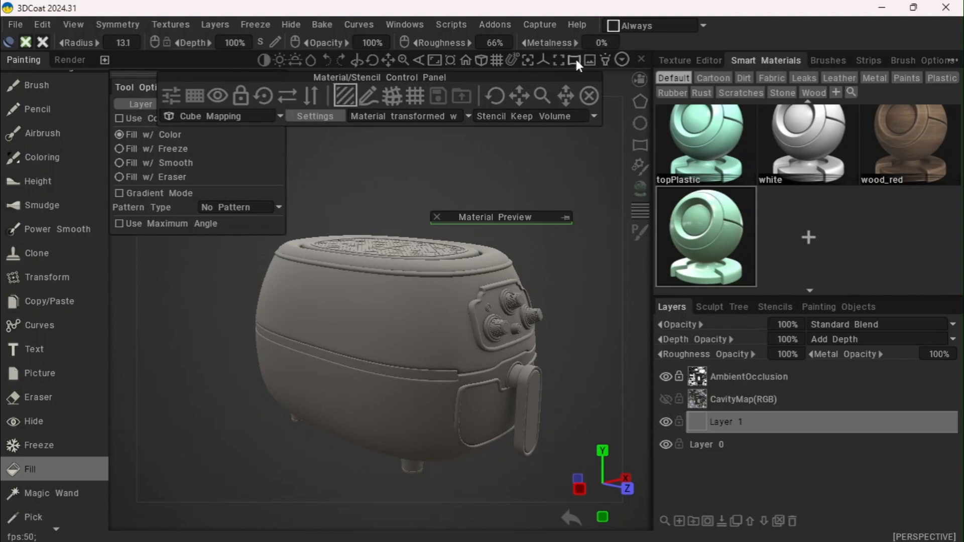
{"action": "left_click", "coordinate": [575, 59]}
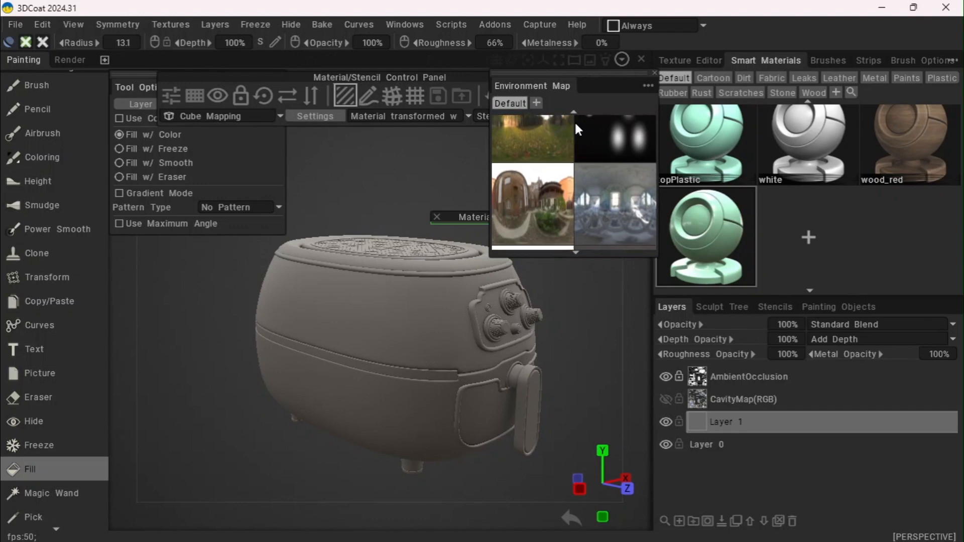
{"action": "scroll", "coordinate": [568, 223], "scroll_direction": "down", "scroll_amount": 3}
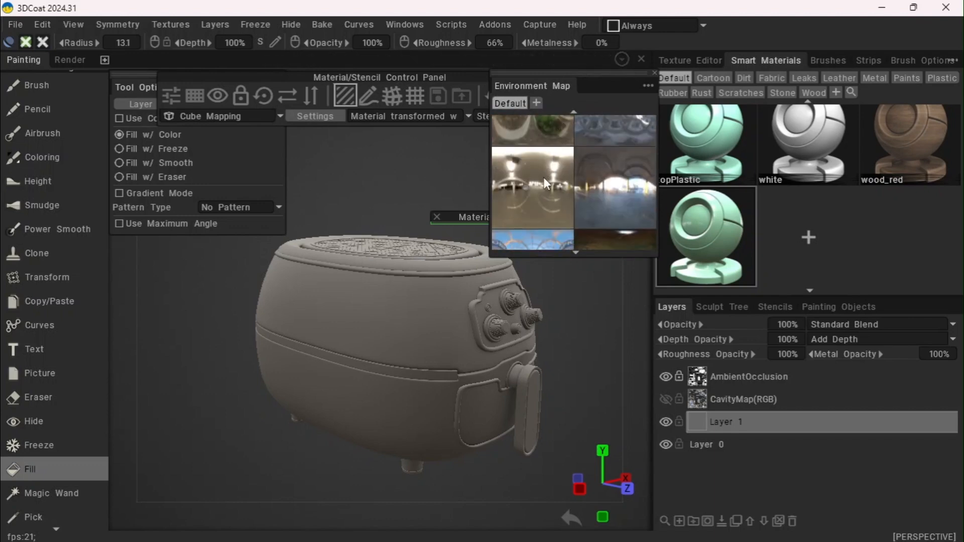
{"action": "scroll", "coordinate": [546, 201], "scroll_direction": "down", "scroll_amount": 5}
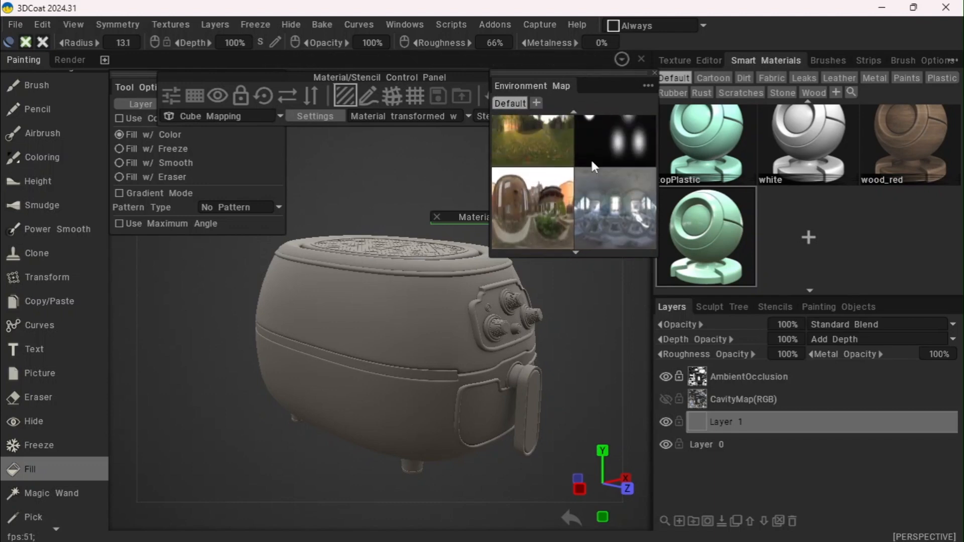
{"action": "scroll", "coordinate": [591, 160], "scroll_direction": "up", "scroll_amount": 2}
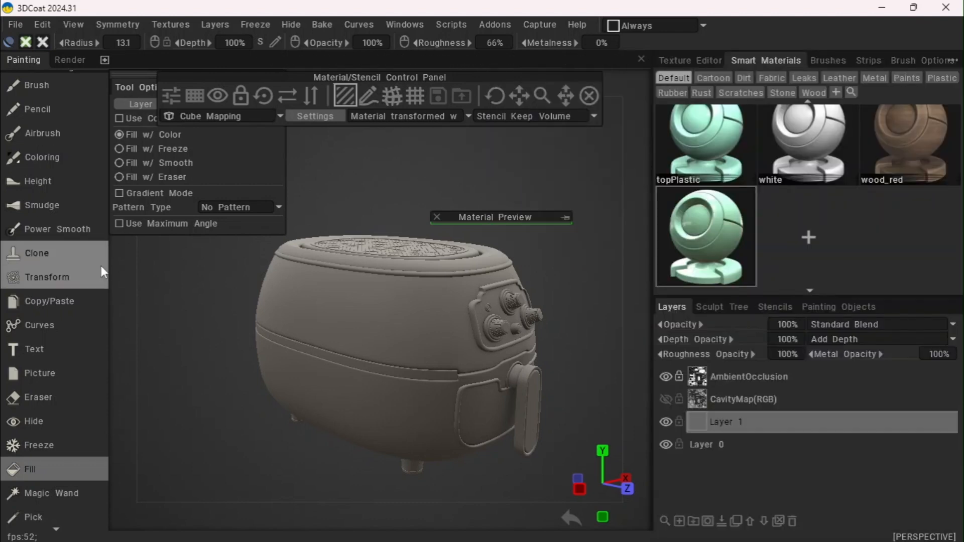
Enable painting of color and glossiness alongside depth
{"action": "left_click", "coordinate": [26, 43]}
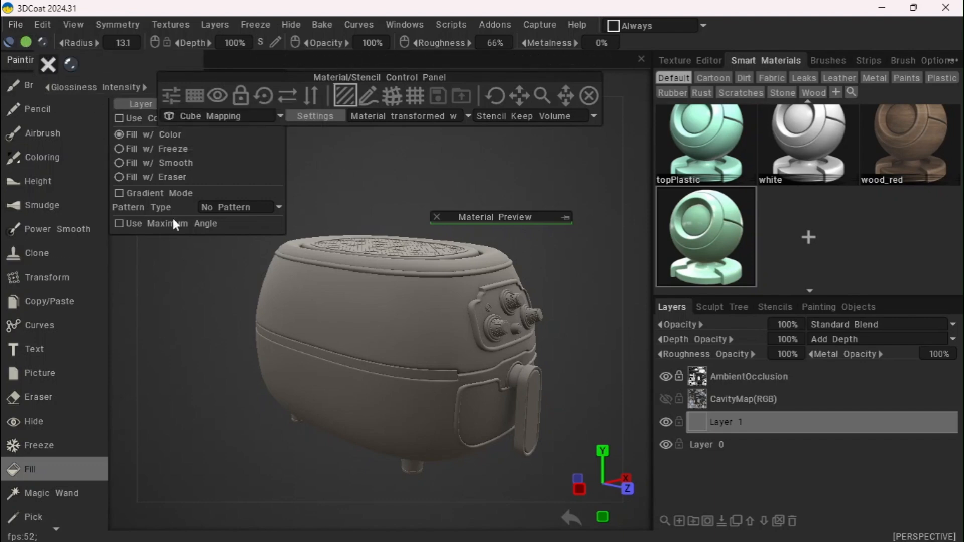
{"action": "left_click_drag", "start_coordinate": [398, 60], "coordinate": [403, 60]}
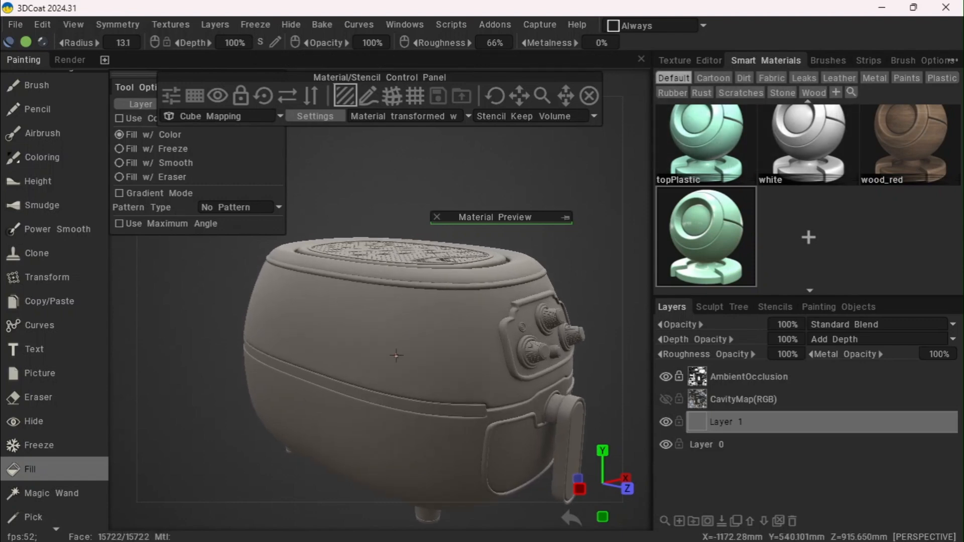
{"action": "left_click", "coordinate": [396, 355]}
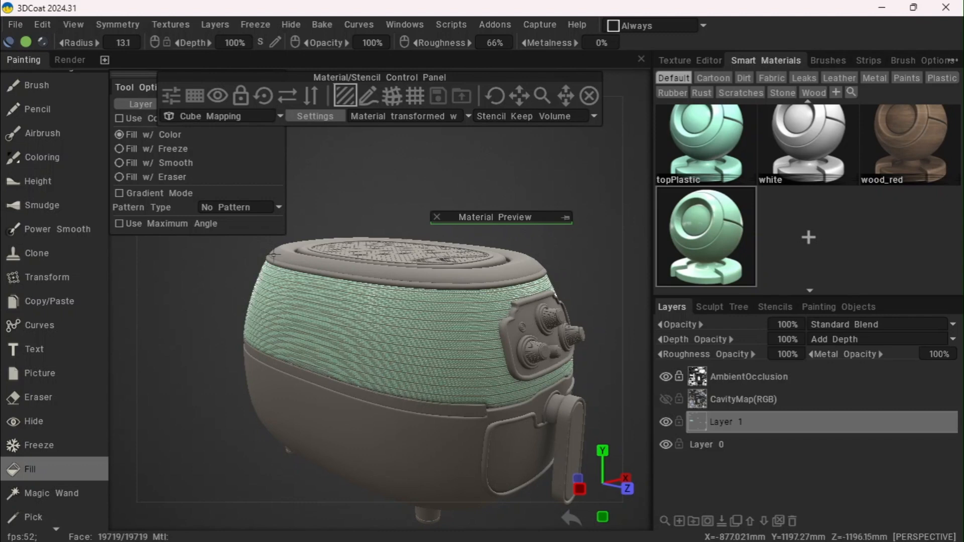
{"action": "key", "text": "ctrl+z"}
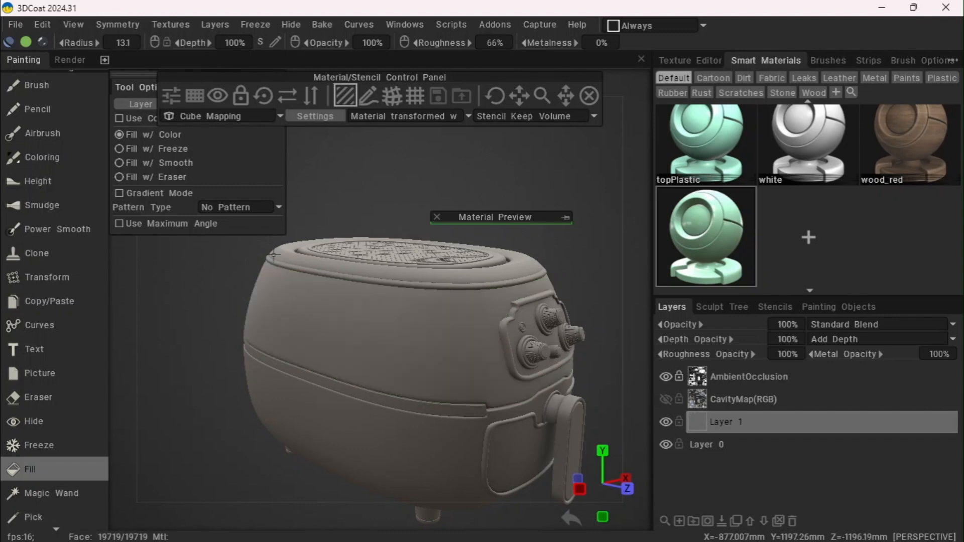
Fill the fryer's upper body, lower body and the side band between them with the mint smart material
{"action": "left_click", "coordinate": [773, 307]}
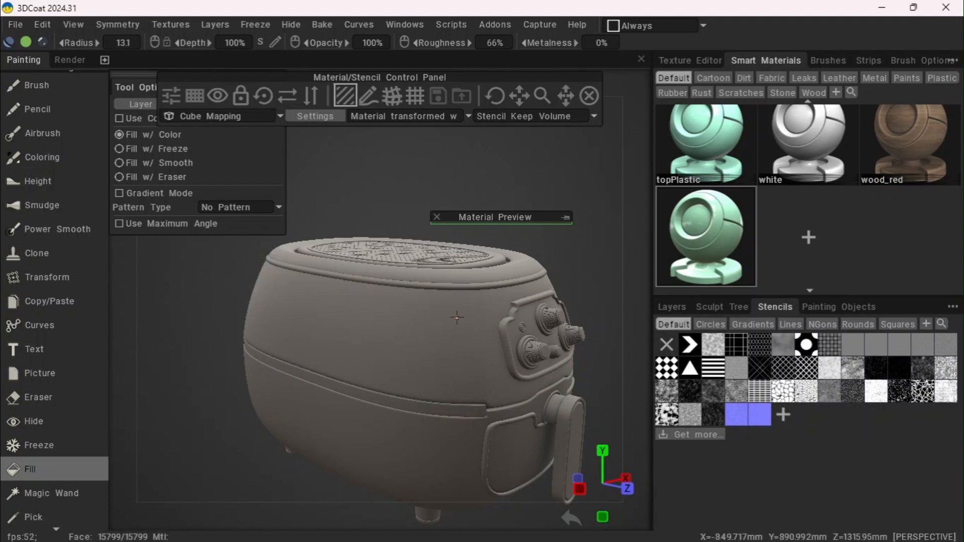
{"action": "left_click", "coordinate": [396, 327]}
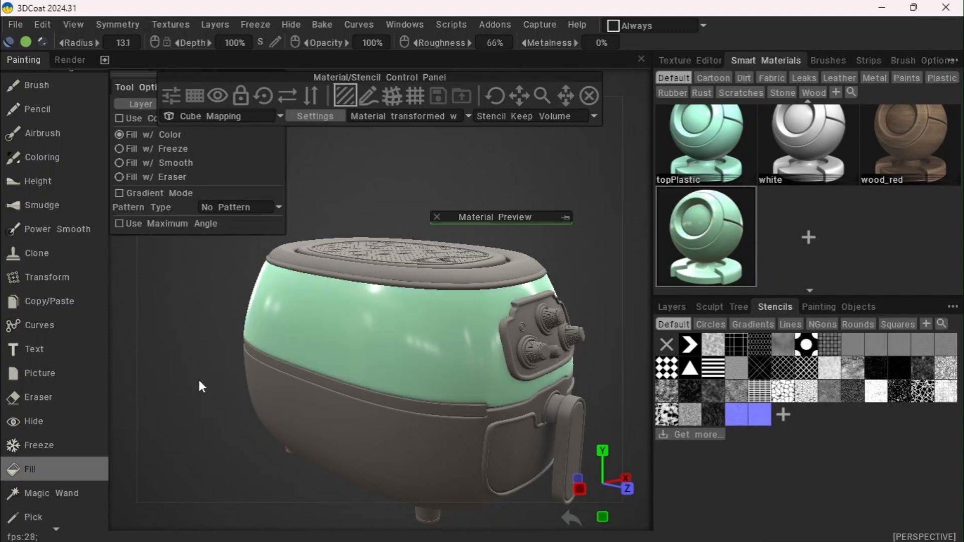
{"action": "left_click_drag", "start_coordinate": [198, 377], "coordinate": [245, 370]}
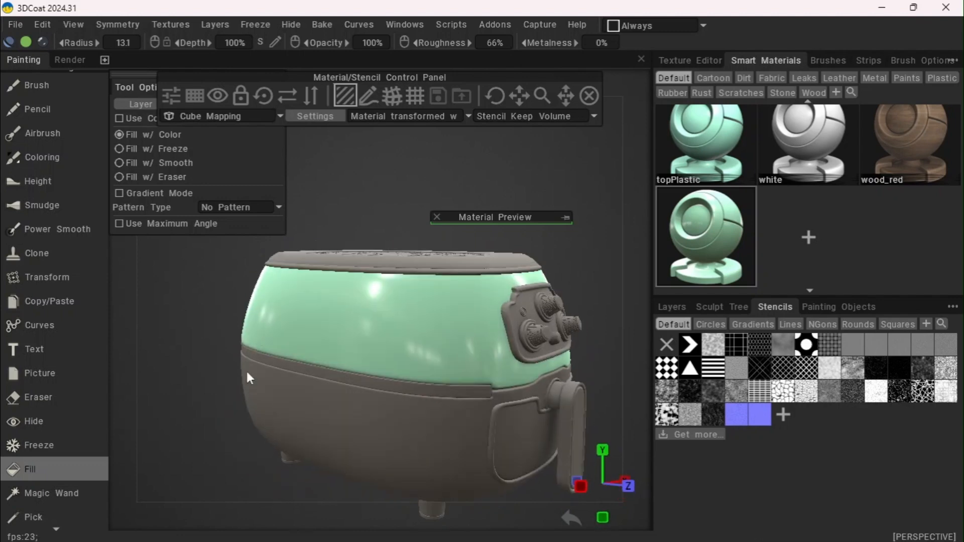
{"action": "left_click", "coordinate": [417, 443]}
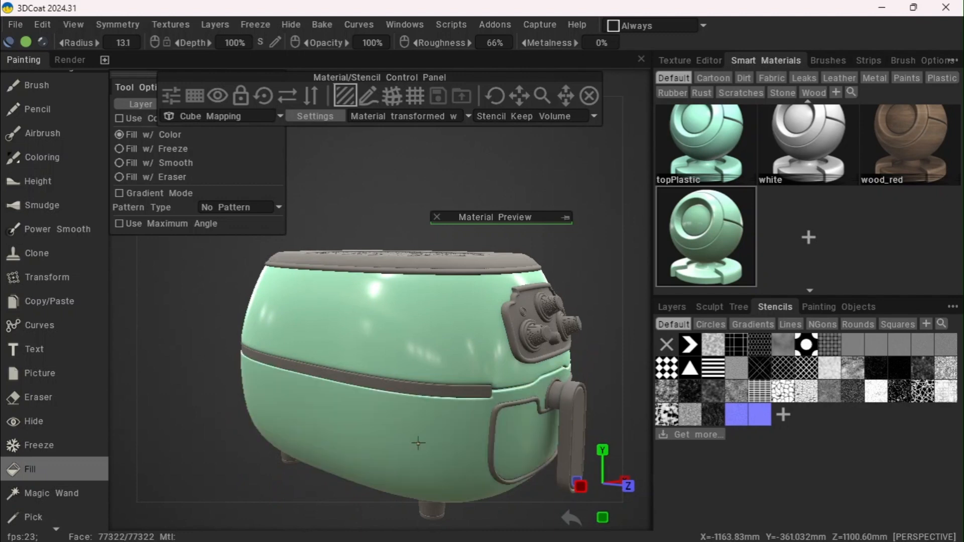
{"action": "left_click", "coordinate": [411, 389]}
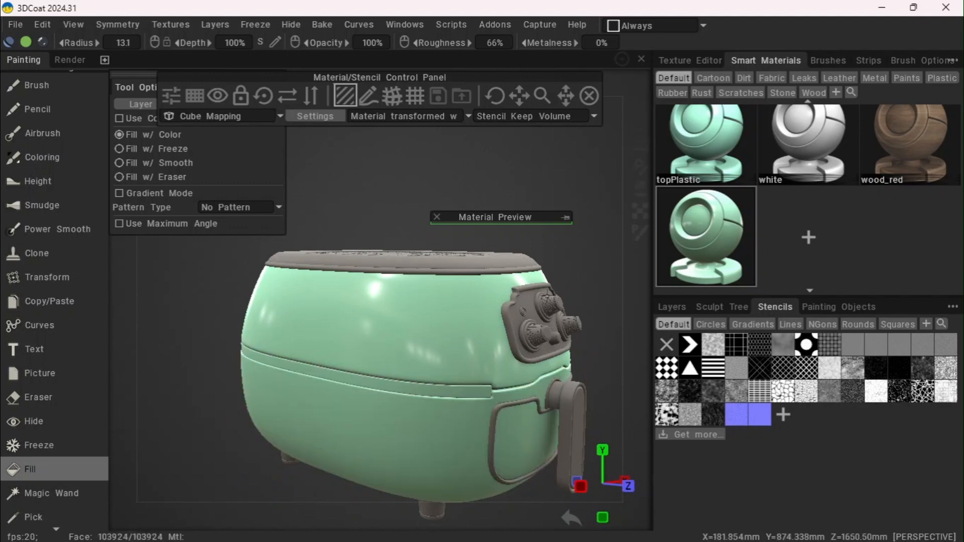
Fill the opposite side band, the handle's front face, the control panel plate and the top rim with the mint material
{"action": "left_click_drag", "start_coordinate": [573, 269], "coordinate": [380, 182]}
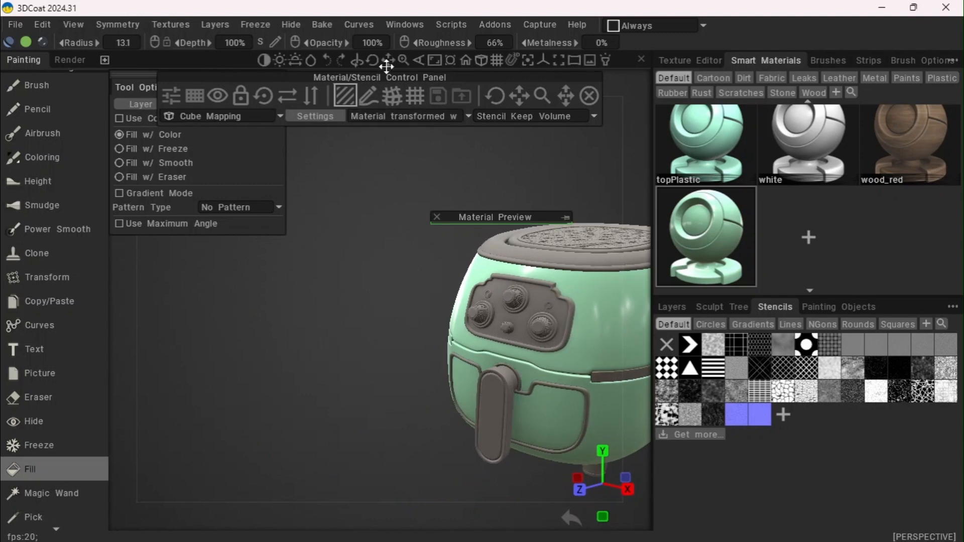
{"action": "left_click_drag", "start_coordinate": [388, 65], "coordinate": [286, 44]}
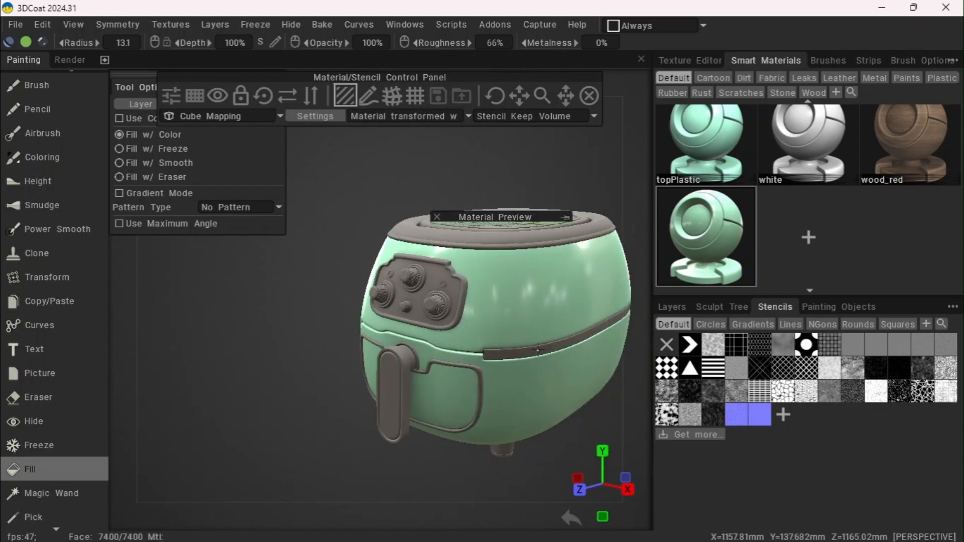
{"action": "left_click", "coordinate": [507, 353]}
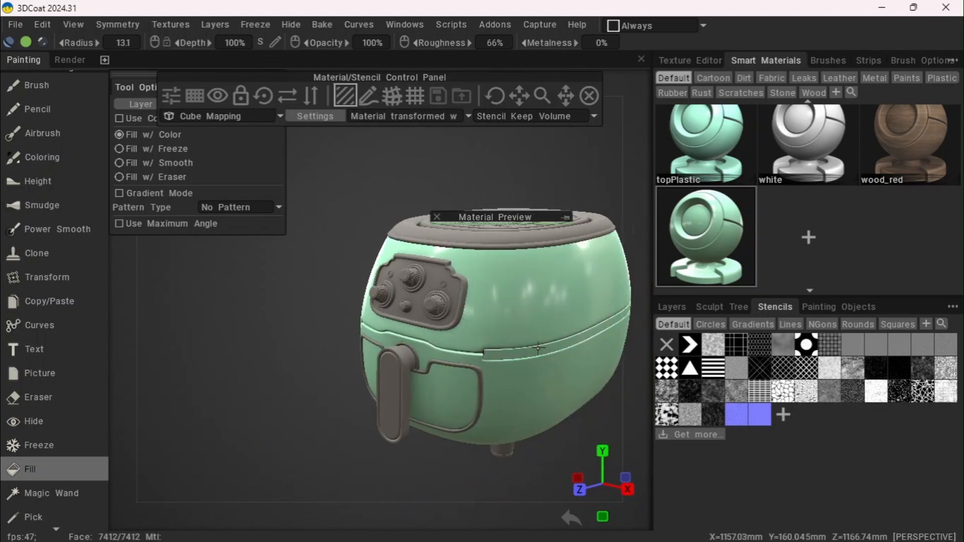
{"action": "left_click", "coordinate": [391, 377]}
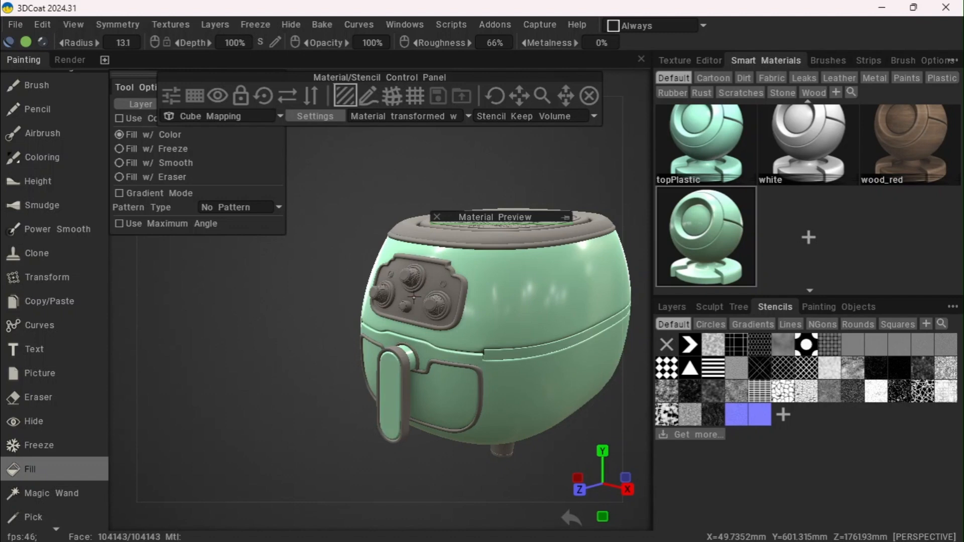
{"action": "left_click_drag", "start_coordinate": [338, 216], "coordinate": [428, 216]}
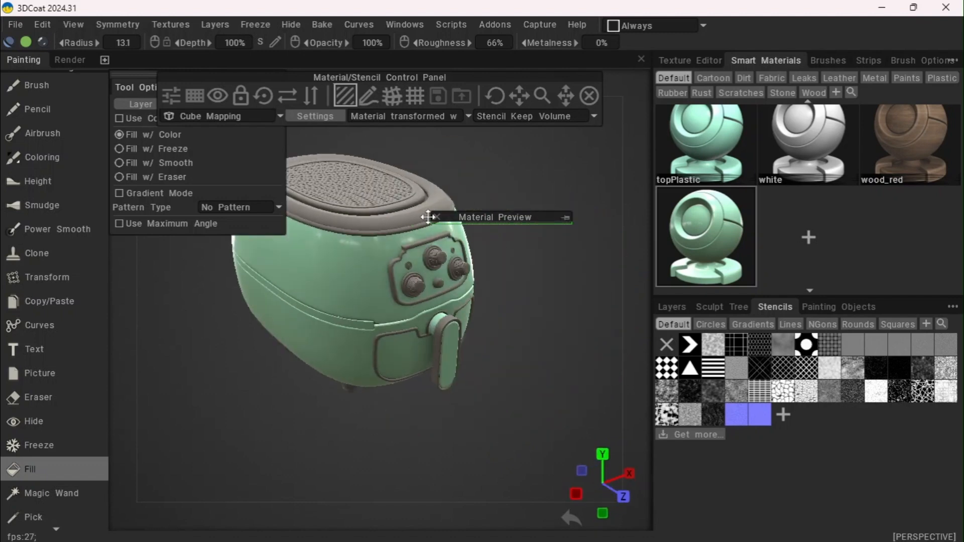
{"action": "left_click", "coordinate": [375, 220]}
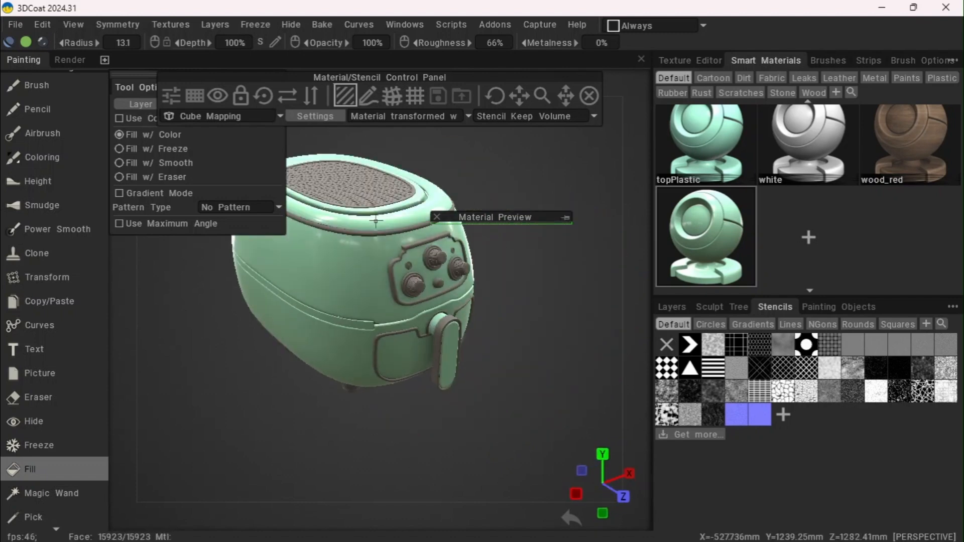
Fill the four feet under the fryer with the mint material
{"action": "left_click_drag", "start_coordinate": [531, 331], "coordinate": [534, 225]}
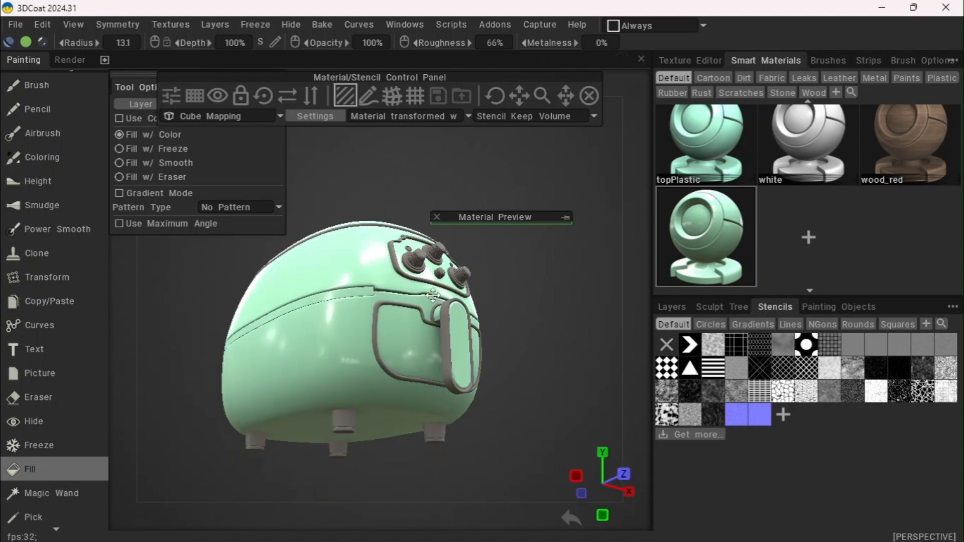
{"action": "left_click", "coordinate": [342, 418]}
{"action": "left_click", "coordinate": [433, 431]}
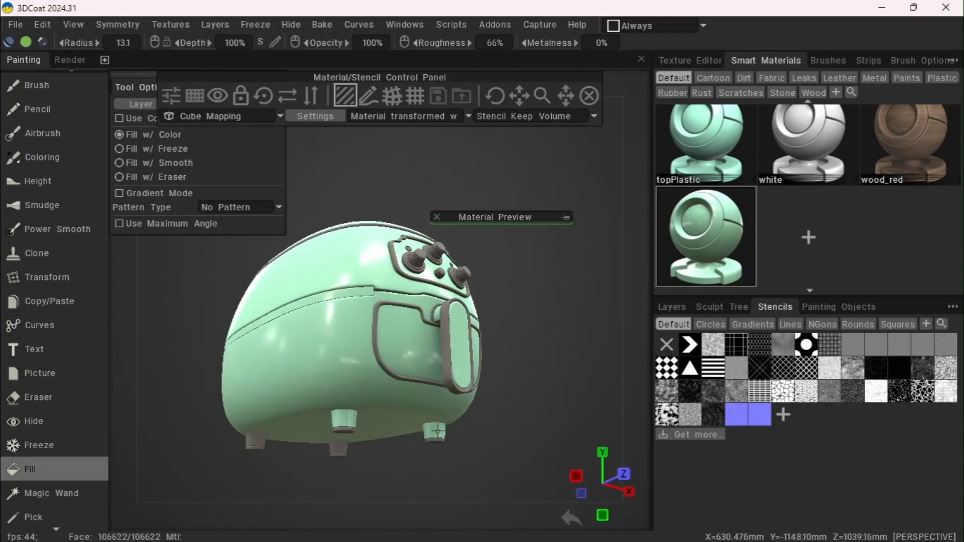
{"action": "left_click", "coordinate": [338, 448]}
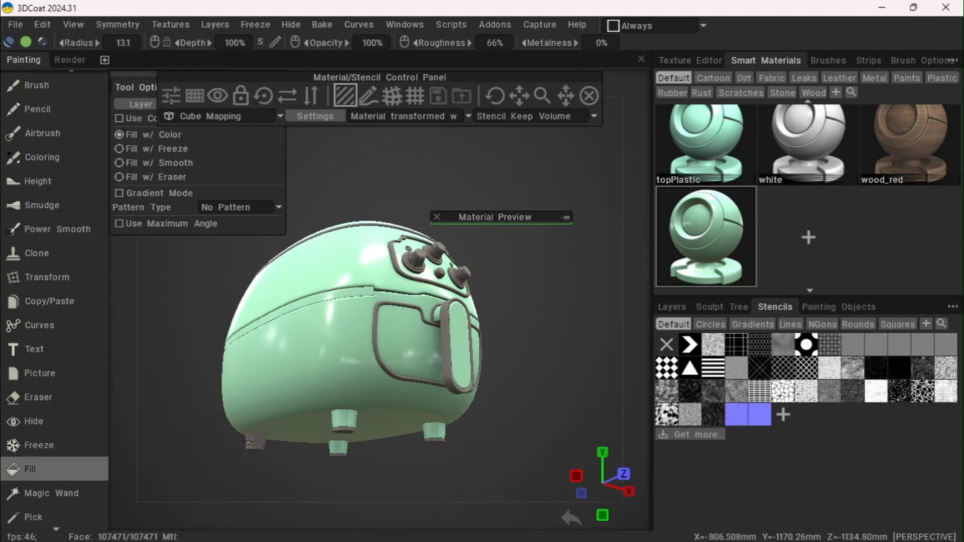
{"action": "left_click", "coordinate": [253, 441]}
Select the "metal" smart material for the trim parts and review its settings
{"action": "left_click_drag", "start_coordinate": [521, 401], "coordinate": [535, 466]}
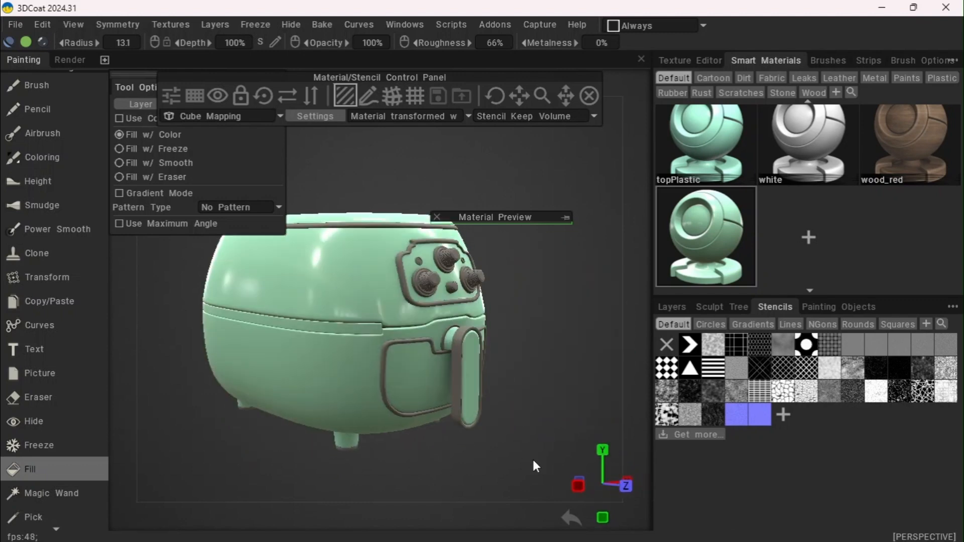
{"action": "left_click_drag", "start_coordinate": [552, 292], "coordinate": [531, 295]}
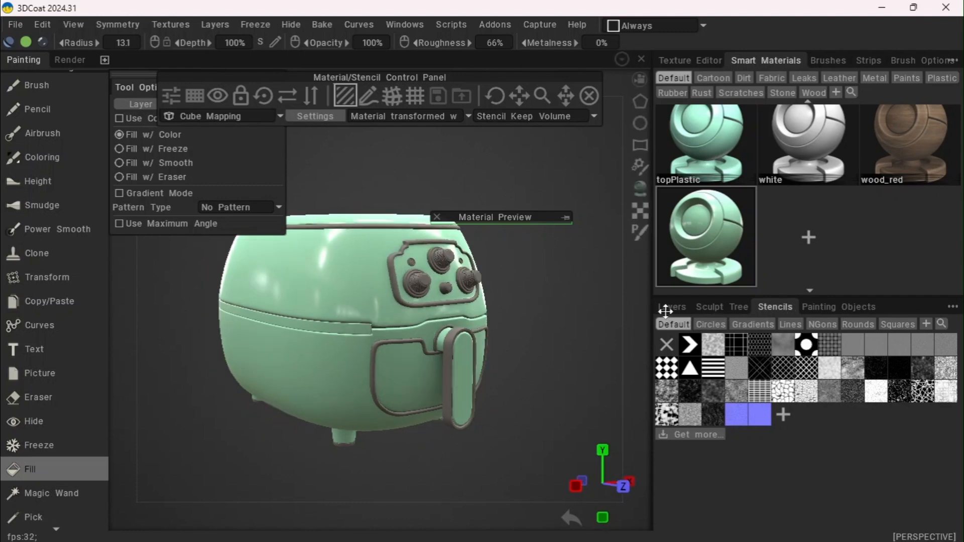
{"action": "left_click", "coordinate": [668, 308]}
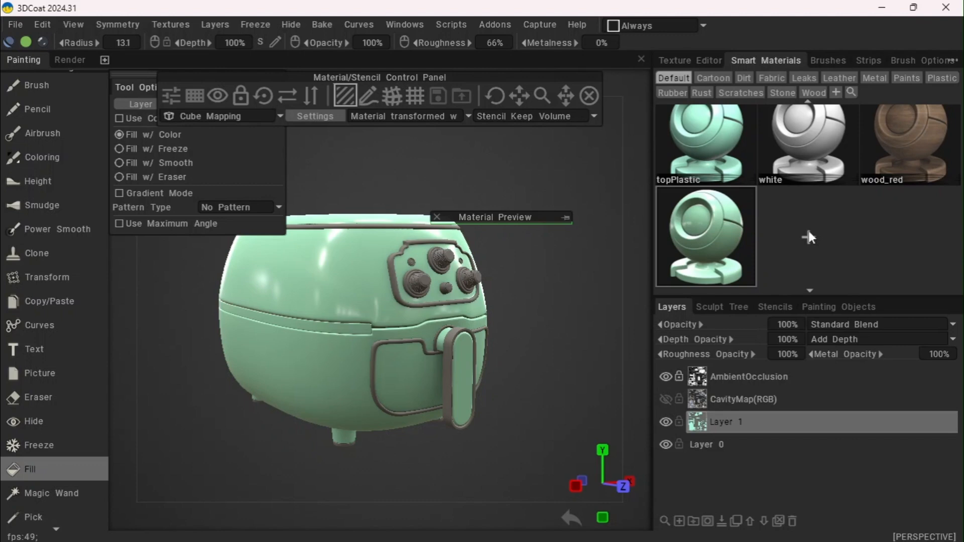
{"action": "scroll", "coordinate": [803, 138], "scroll_direction": "up", "scroll_amount": 5}
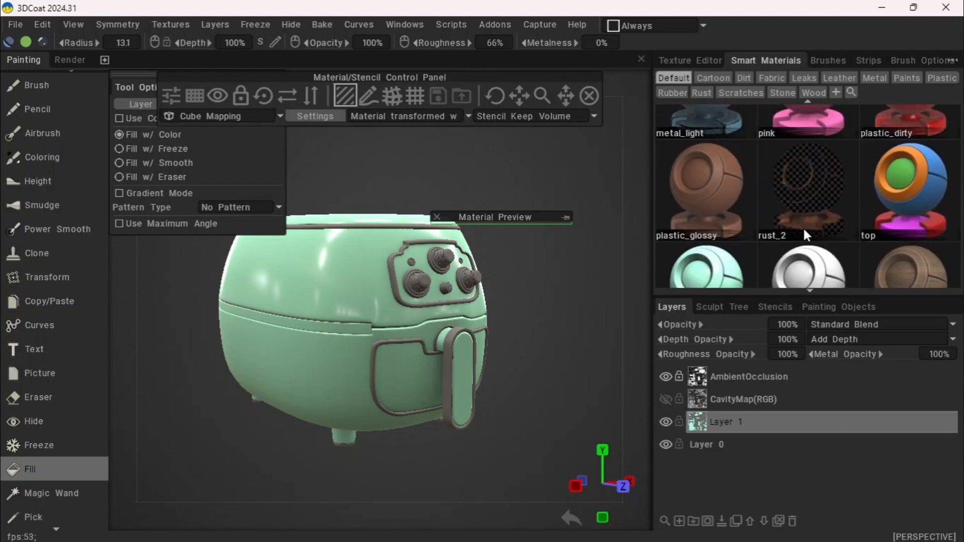
{"action": "scroll", "coordinate": [835, 186], "scroll_direction": "up", "scroll_amount": 1}
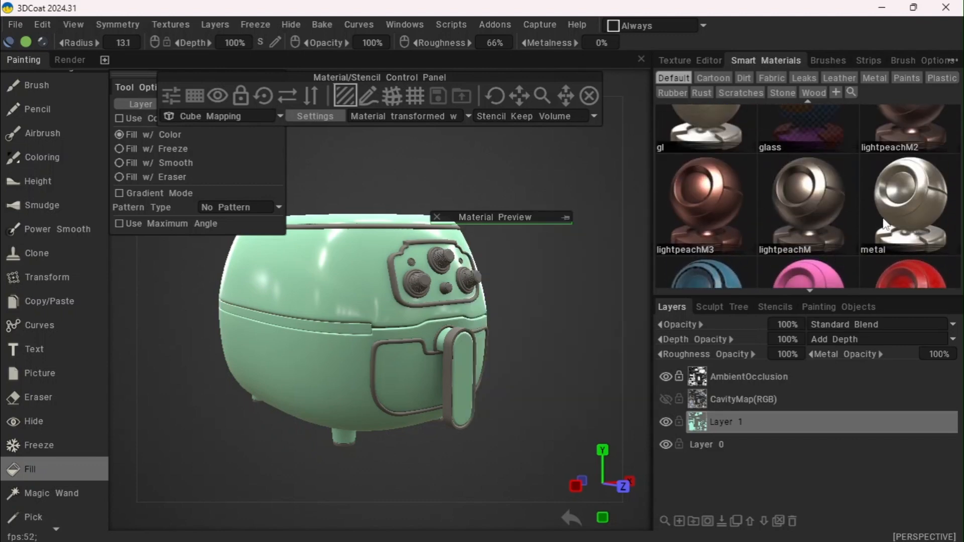
{"action": "mouse_move", "coordinate": [884, 225]}
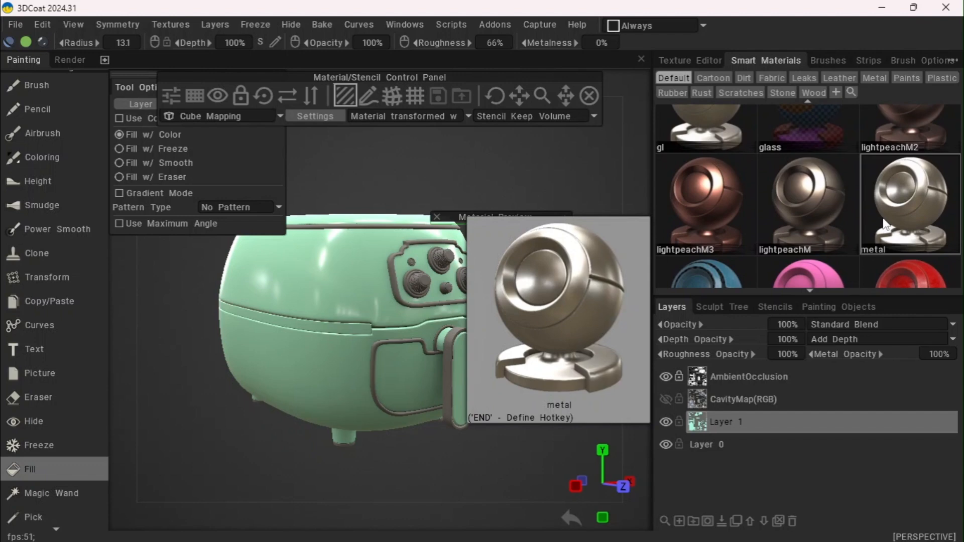
{"action": "double_click", "coordinate": [865, 185]}
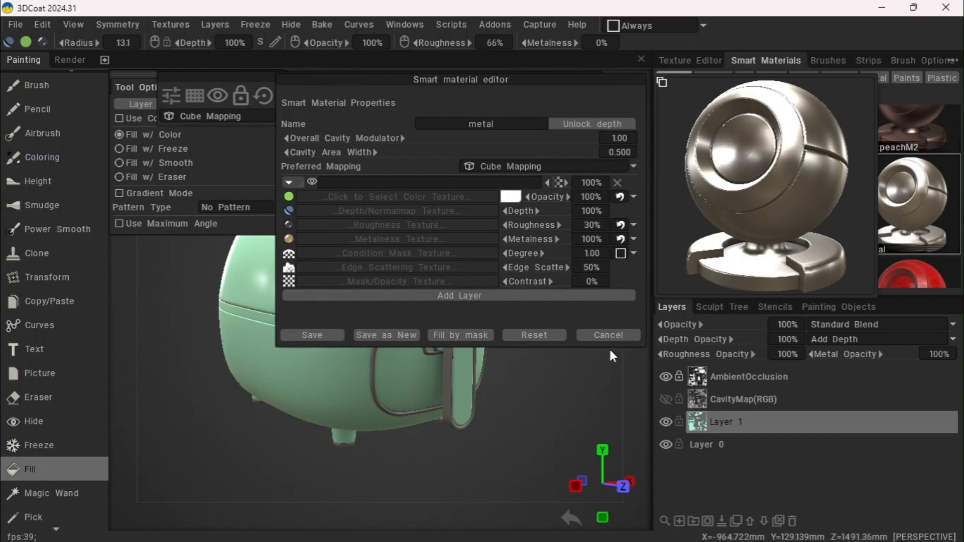
{"action": "left_click", "coordinate": [610, 333]}
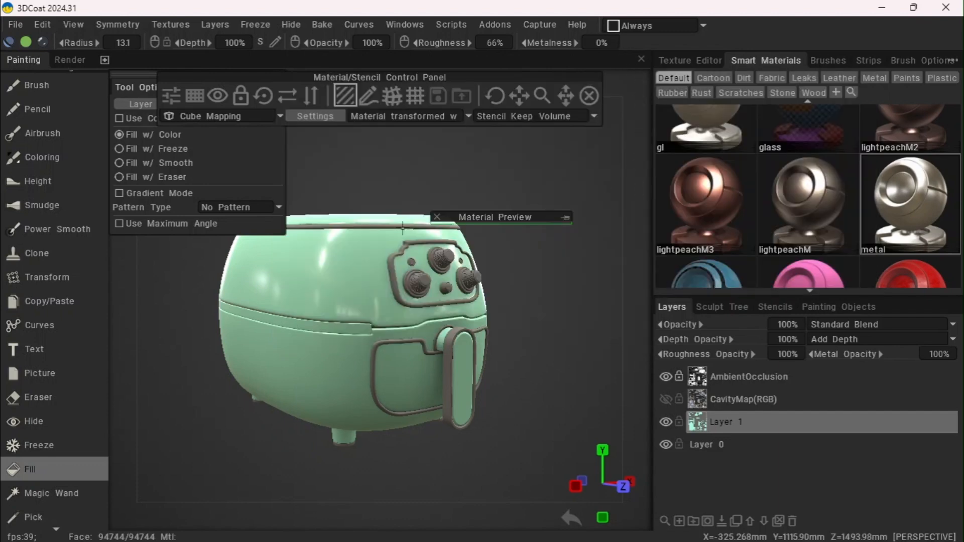
Fill the handle's outer rim and the raised border of the drawer front with the metal material
{"action": "mouse_move", "coordinate": [387, 60]}
{"action": "left_click_drag", "start_coordinate": [387, 60], "coordinate": [419, 146]}
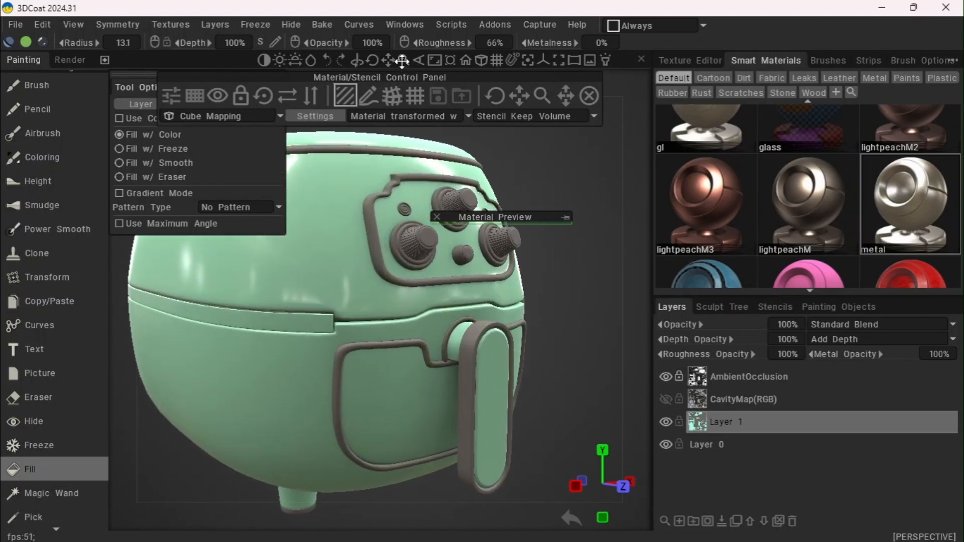
{"action": "left_click", "coordinate": [467, 375]}
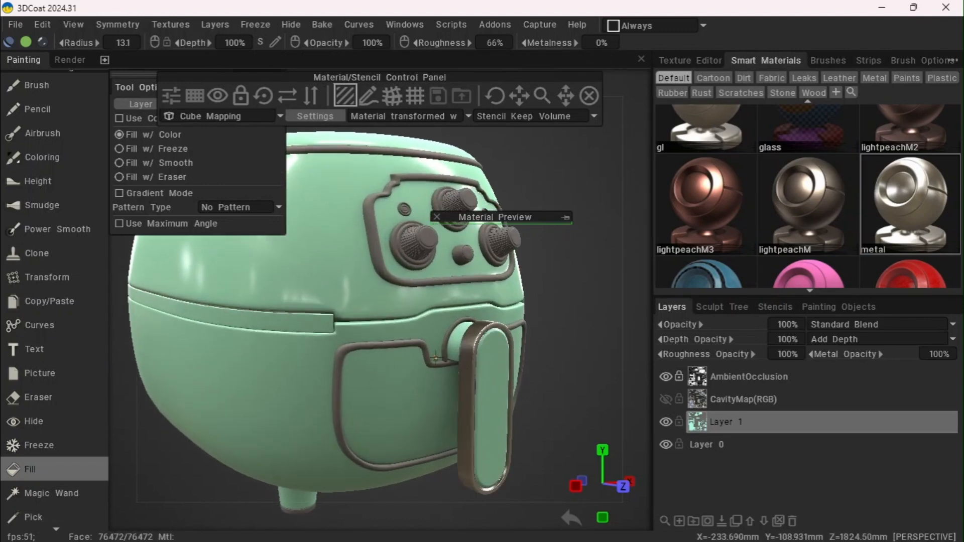
{"action": "left_click", "coordinate": [426, 348]}
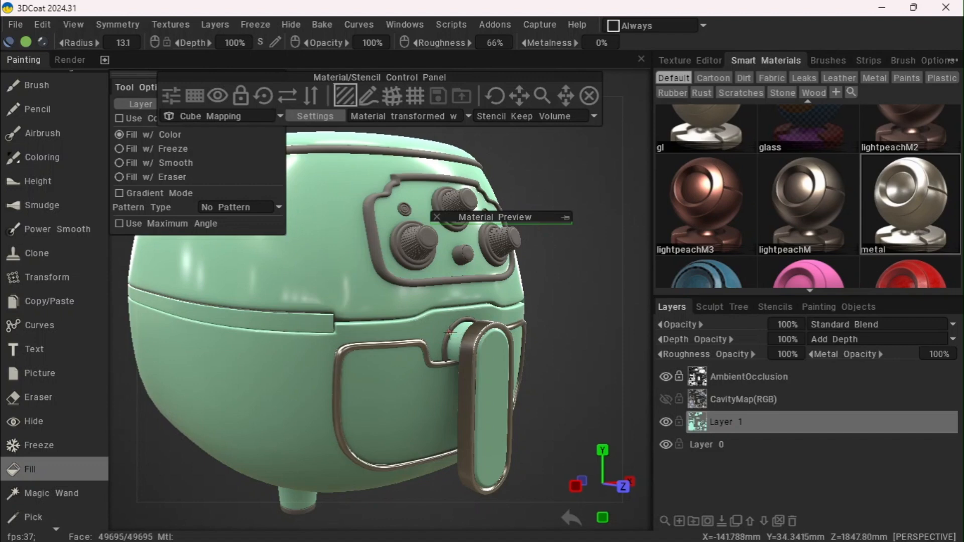
Try to fill the three control knobs with the metal material while depth painting is still on
{"action": "left_click", "coordinate": [400, 251]}
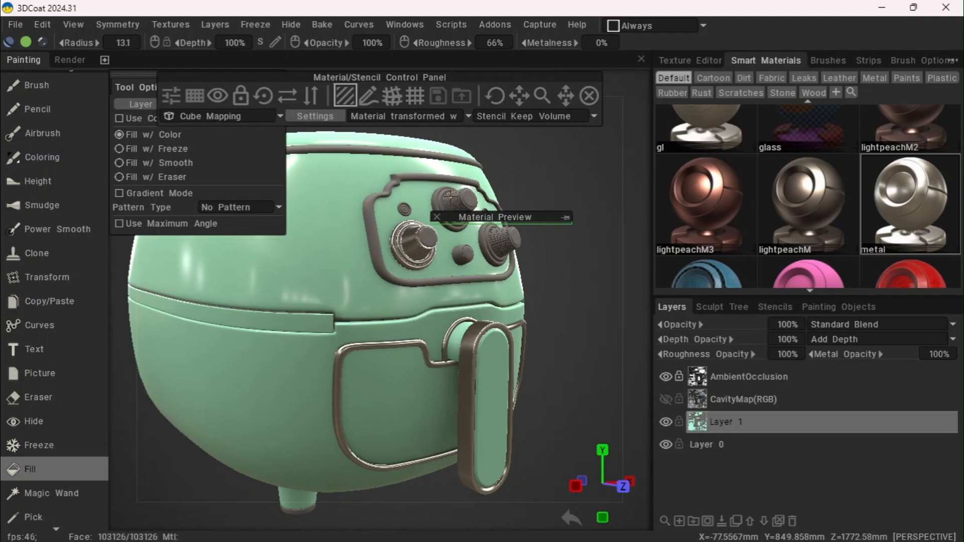
{"action": "left_click", "coordinate": [445, 198]}
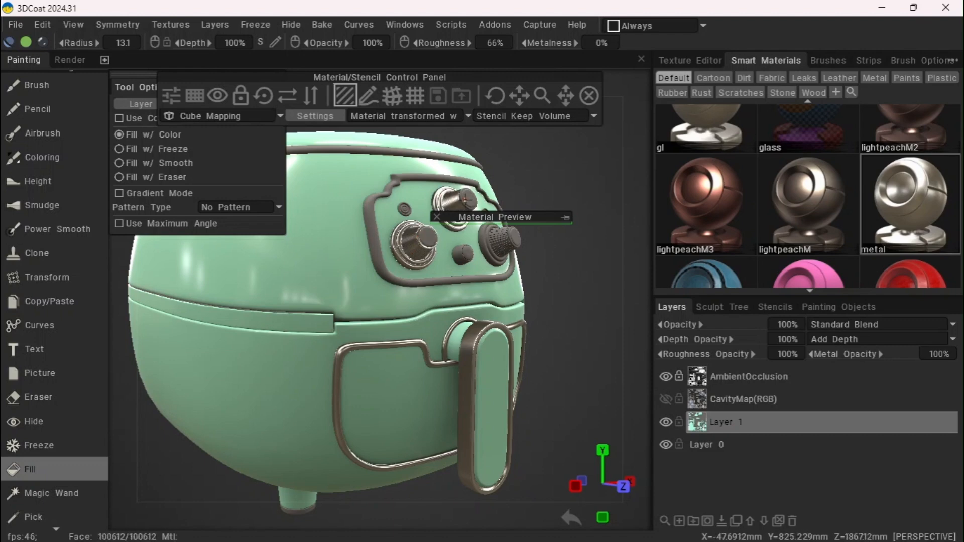
{"action": "left_click_drag", "start_coordinate": [567, 196], "coordinate": [446, 213]}
{"action": "left_click", "coordinate": [458, 252]}
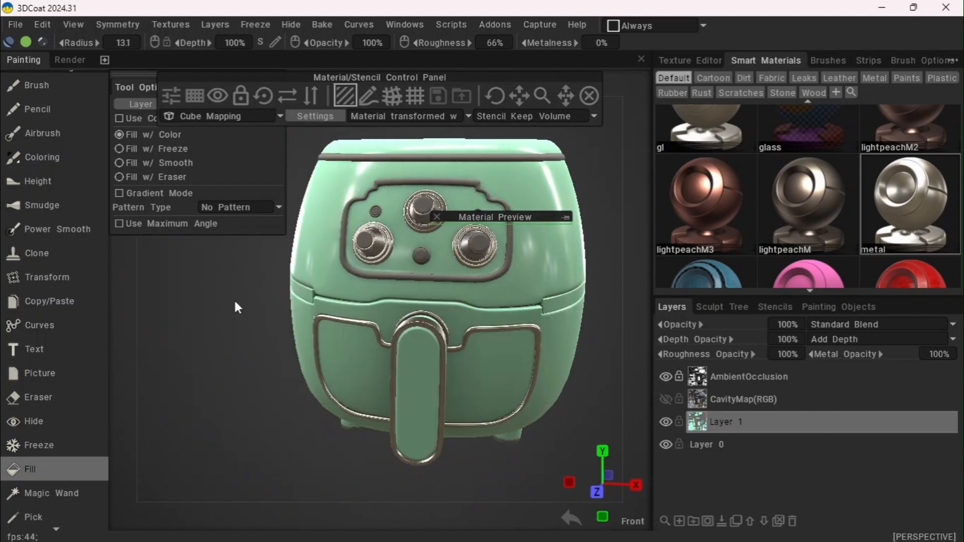
Turn off depth painting and fill the nearest knob's ribbed grip and cap rim with the metal material
{"action": "left_click_drag", "start_coordinate": [236, 306], "coordinate": [330, 273]}
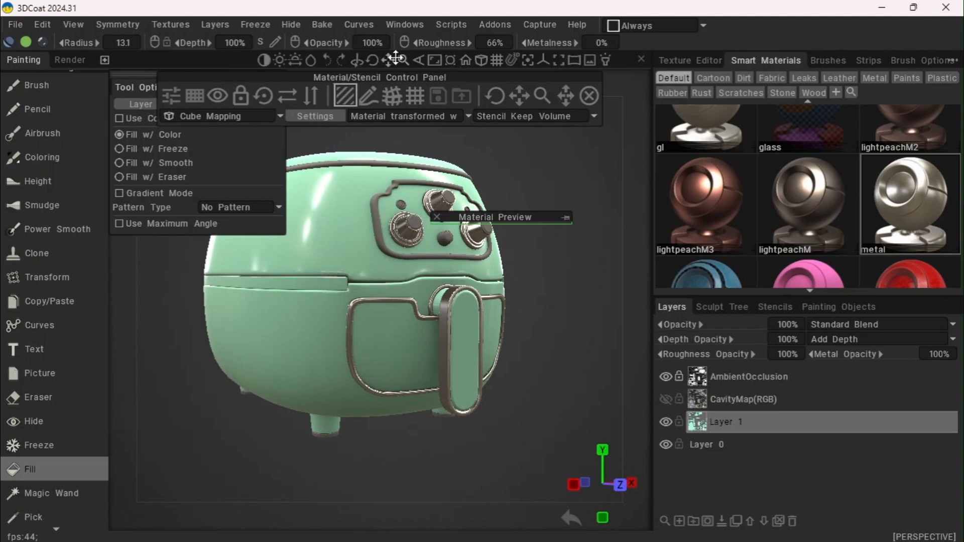
{"action": "left_click_drag", "start_coordinate": [388, 60], "coordinate": [398, 60]}
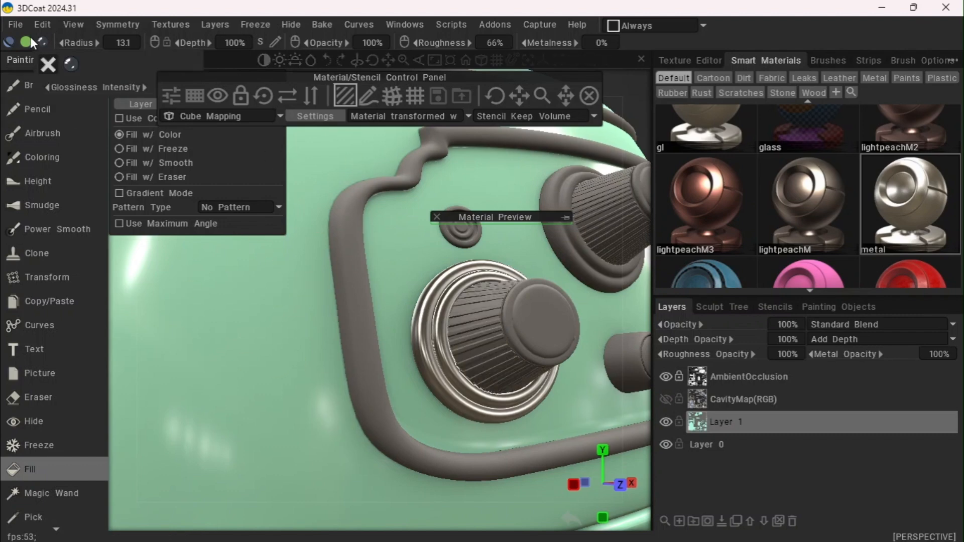
{"action": "mouse_move", "coordinate": [11, 43]}
{"action": "left_click", "coordinate": [14, 64]}
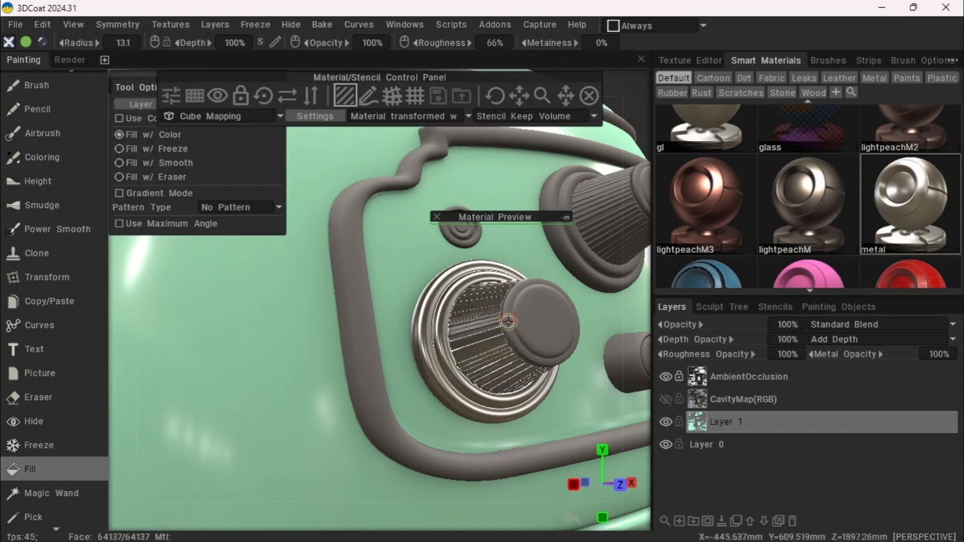
{"action": "left_click", "coordinate": [506, 330]}
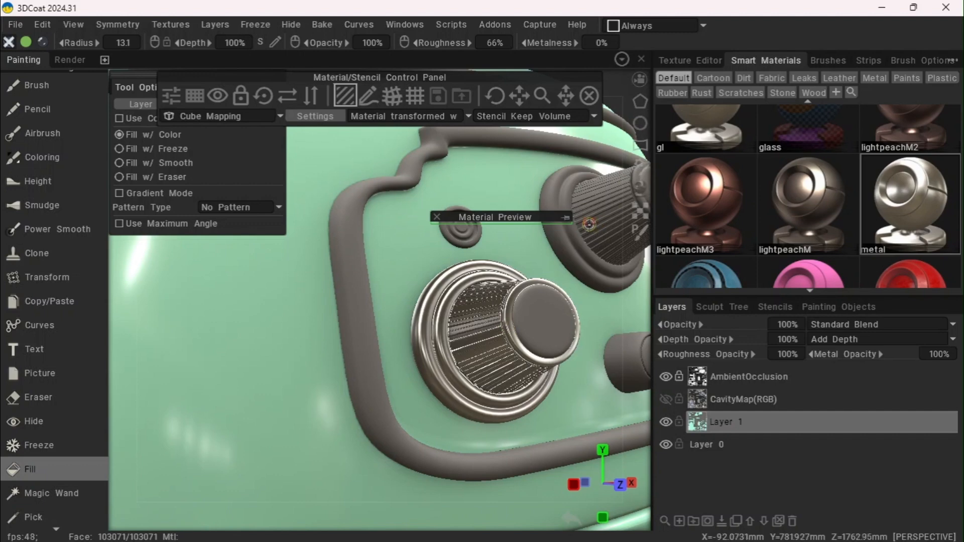
Fill the upper knob's base ring, ribbed grip and cap rim with the metal material
{"action": "left_click", "coordinate": [574, 233]}
{"action": "left_click", "coordinate": [593, 229]}
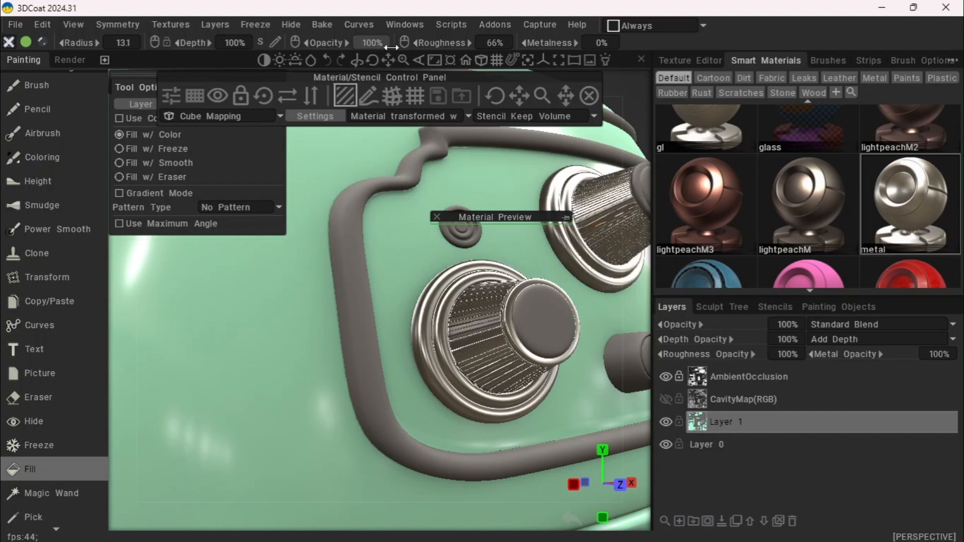
{"action": "mouse_move", "coordinate": [393, 58]}
{"action": "left_click_drag", "start_coordinate": [342, 49], "coordinate": [220, 26]}
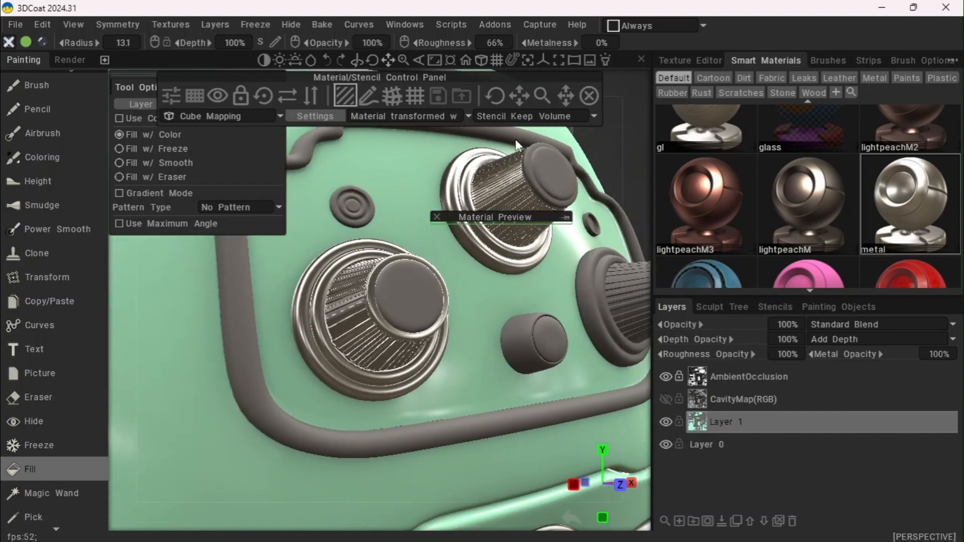
{"action": "left_click", "coordinate": [542, 193]}
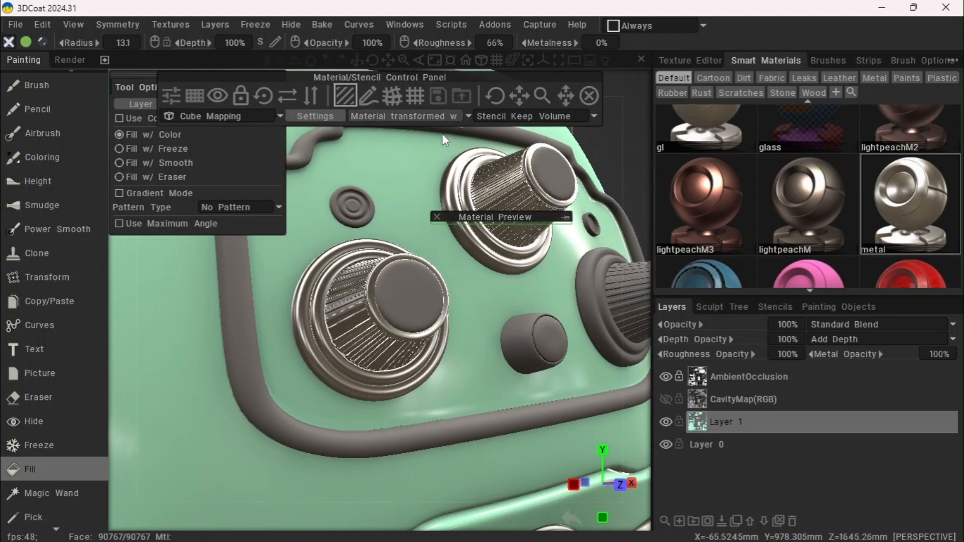
Fill the small round button's side and the far knob's base ring and ribbed grip with the metal material
{"action": "left_click", "coordinate": [528, 358]}
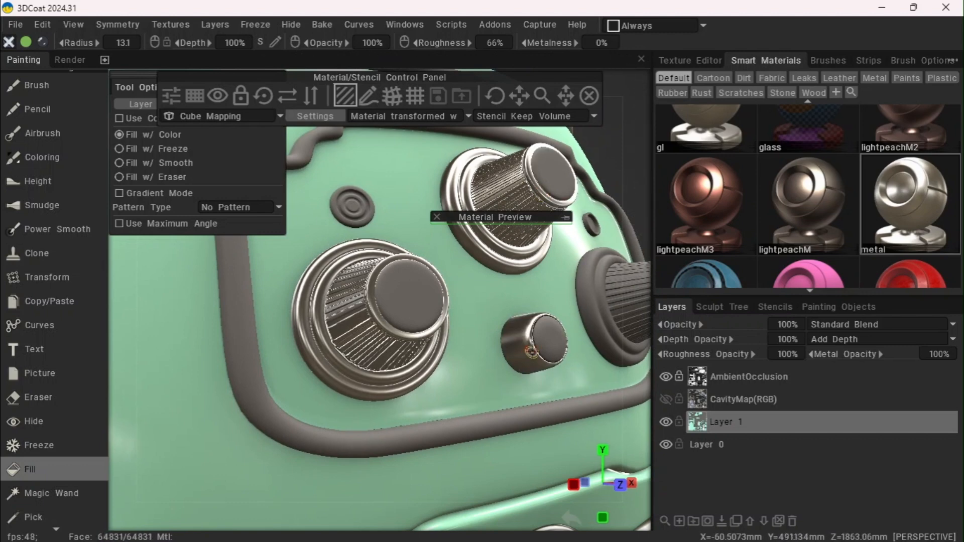
{"action": "left_click", "coordinate": [609, 295]}
{"action": "left_click", "coordinate": [600, 295]}
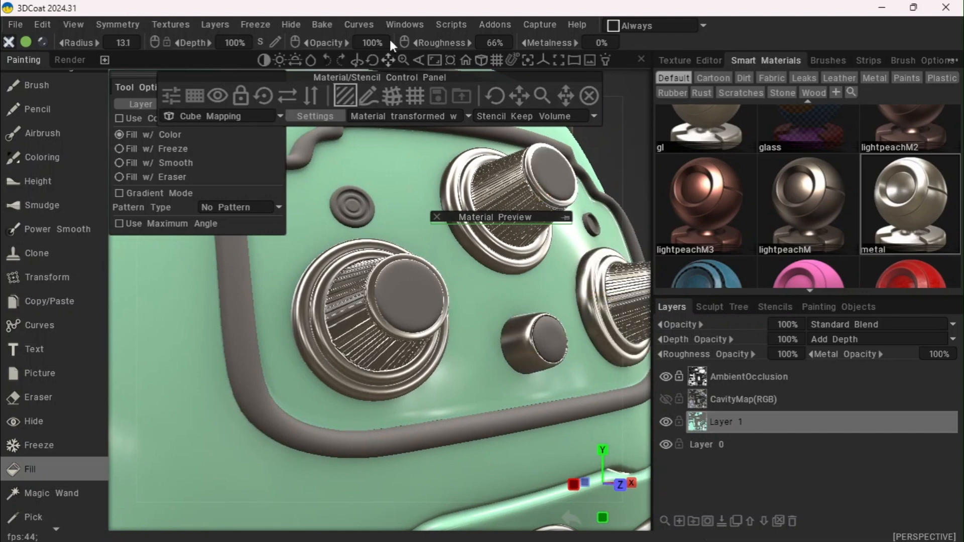
Fill the raised border around the control panel and the trim band below the lid with the metal material
{"action": "left_click_drag", "start_coordinate": [393, 60], "coordinate": [298, 37]}
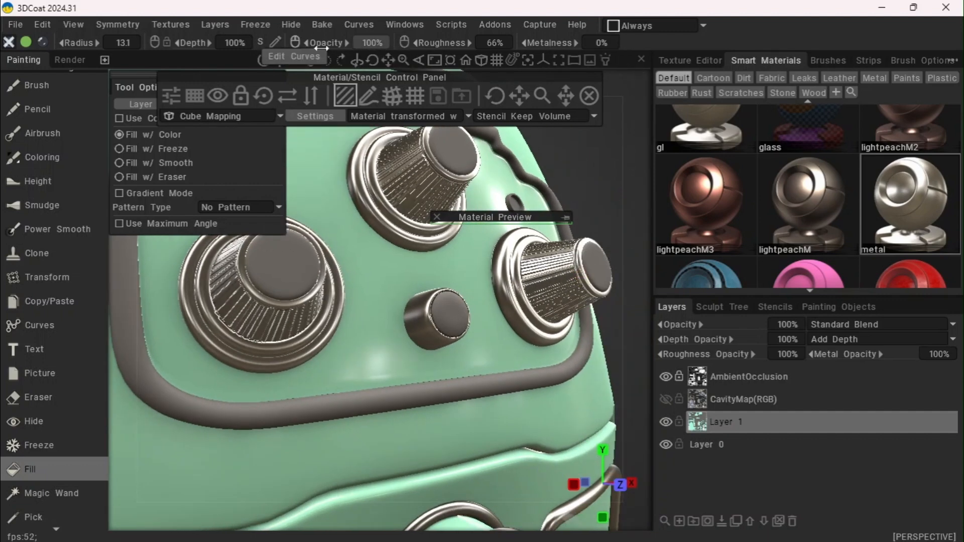
{"action": "mouse_move", "coordinate": [397, 66]}
{"action": "left_click_drag", "start_coordinate": [391, 60], "coordinate": [380, 199]}
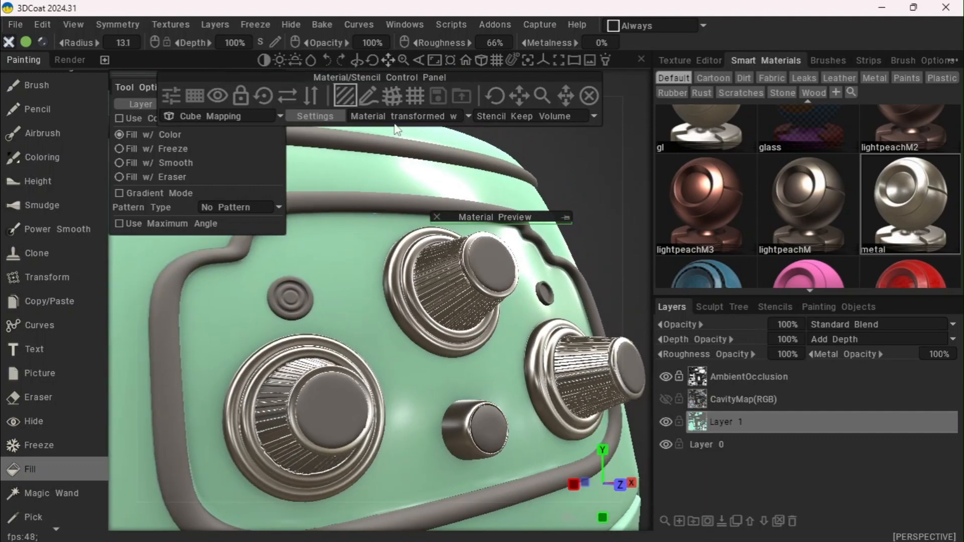
{"action": "left_click", "coordinate": [379, 199]}
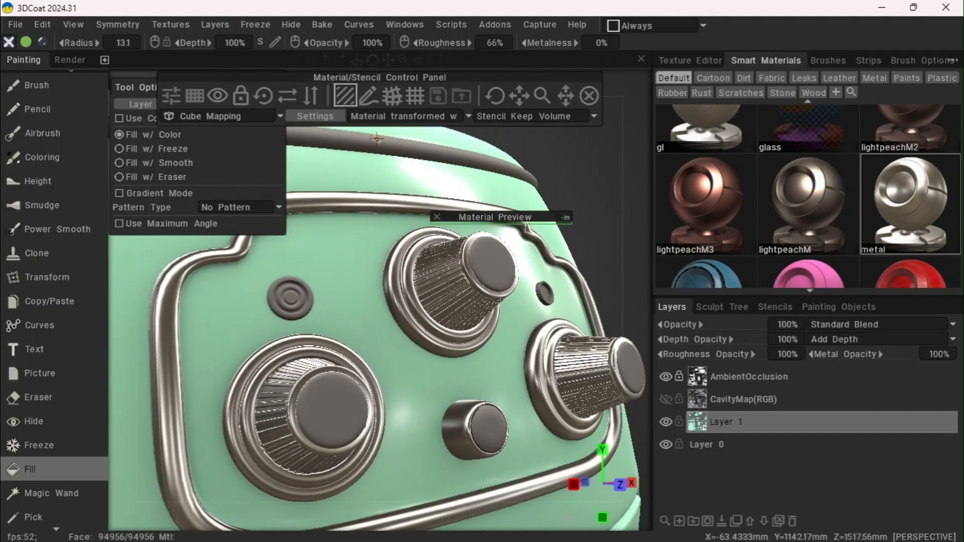
{"action": "mouse_move", "coordinate": [396, 54]}
{"action": "left_click_drag", "start_coordinate": [401, 62], "coordinate": [402, 59]}
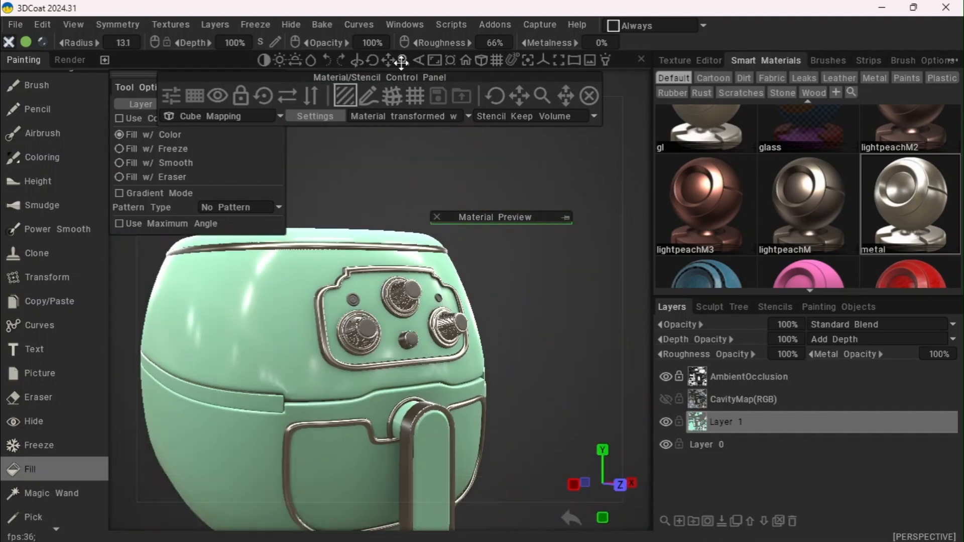
{"action": "mouse_move", "coordinate": [427, 164]}
{"action": "left_mouse_down"}
{"action": "mouse_move", "coordinate": [435, 260]}
{"action": "mouse_move", "coordinate": [433, 193]}
{"action": "mouse_move", "coordinate": [377, 253]}
{"action": "mouse_move", "coordinate": [471, 183]}
{"action": "mouse_move", "coordinate": [434, 164]}
{"action": "left_mouse_up"}
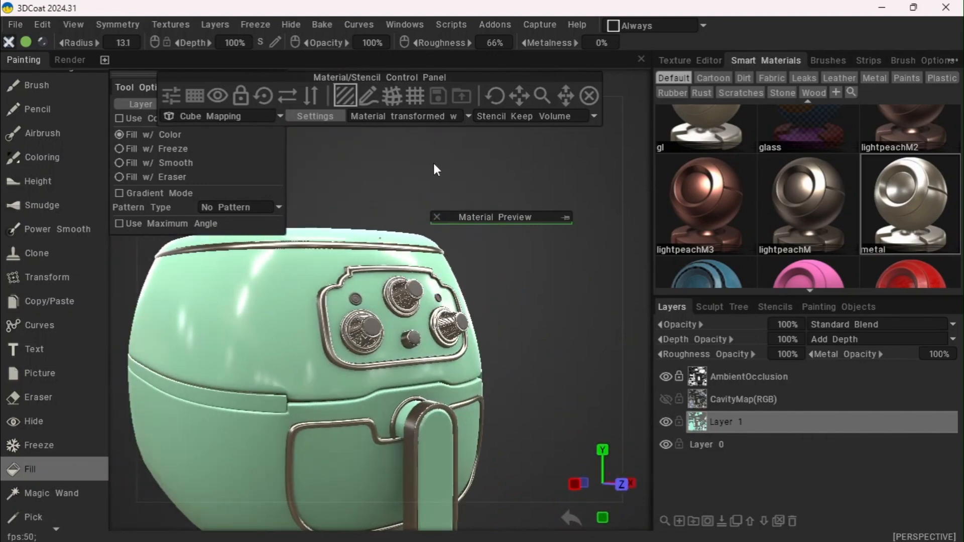
Choose the brass smart material and fill the ringed round indicator above the nearest knob with it
{"action": "mouse_move", "coordinate": [851, 215]}
{"action": "scroll", "coordinate": [833, 151], "scroll_direction": "down", "scroll_amount": 2}
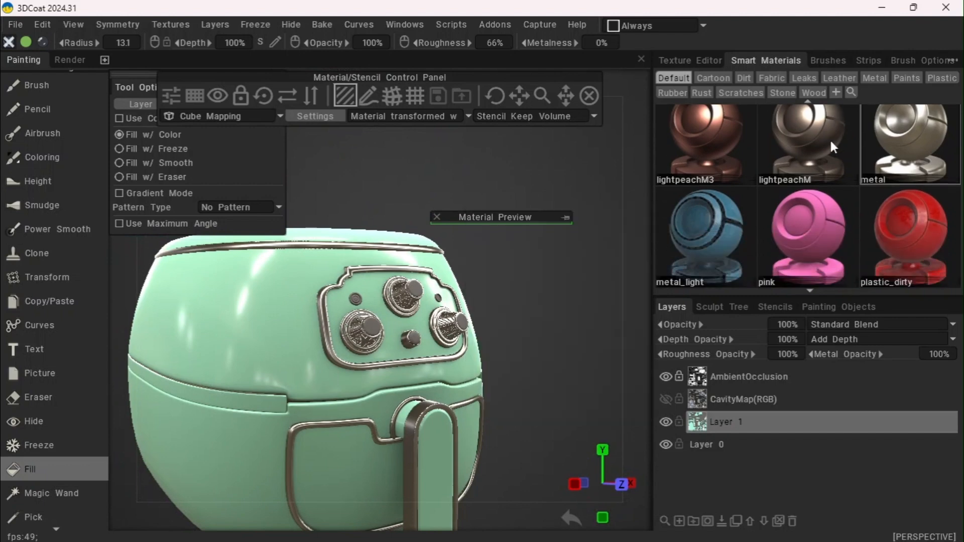
{"action": "scroll", "coordinate": [831, 211], "scroll_direction": "up", "scroll_amount": 3}
{"action": "scroll", "coordinate": [841, 282], "scroll_direction": "up", "scroll_amount": 1}
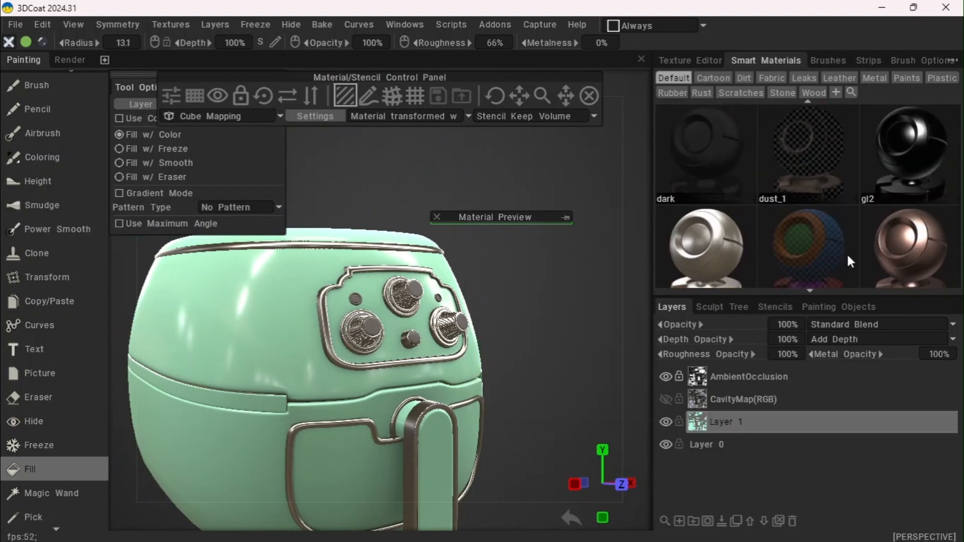
{"action": "scroll", "coordinate": [836, 205], "scroll_direction": "up", "scroll_amount": 5}
{"action": "scroll", "coordinate": [833, 136], "scroll_direction": "down", "scroll_amount": 2}
{"action": "scroll", "coordinate": [844, 150], "scroll_direction": "down", "scroll_amount": 1}
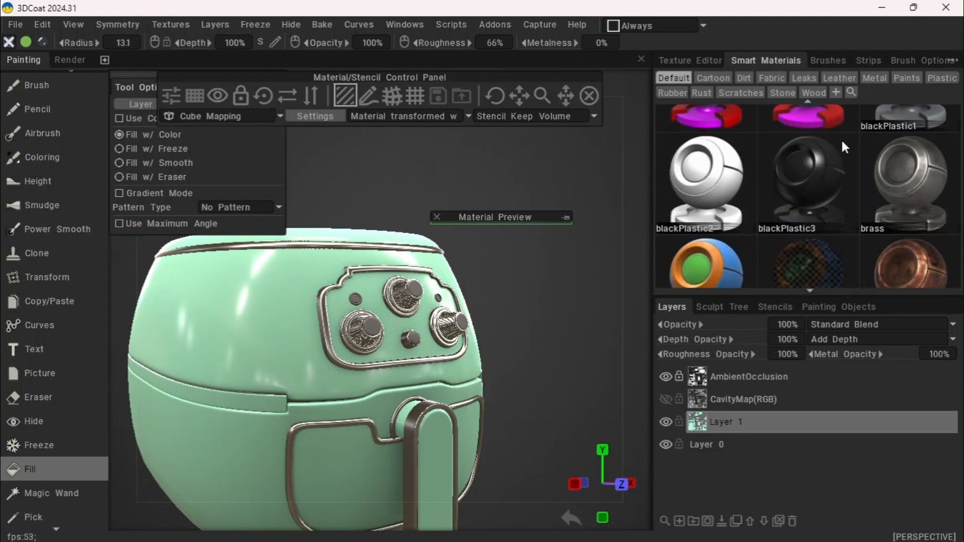
{"action": "left_click", "coordinate": [900, 203]}
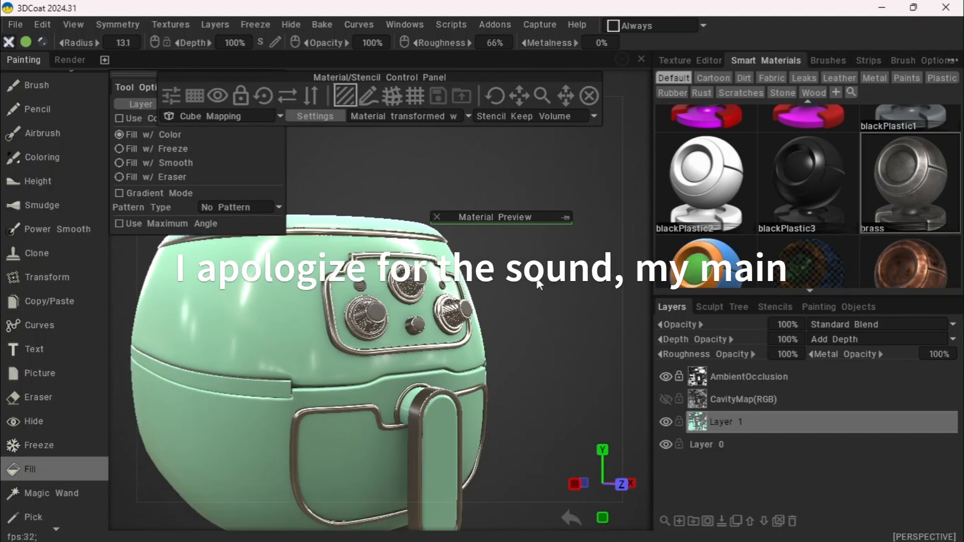
{"action": "left_click_drag", "start_coordinate": [538, 280], "coordinate": [522, 295]}
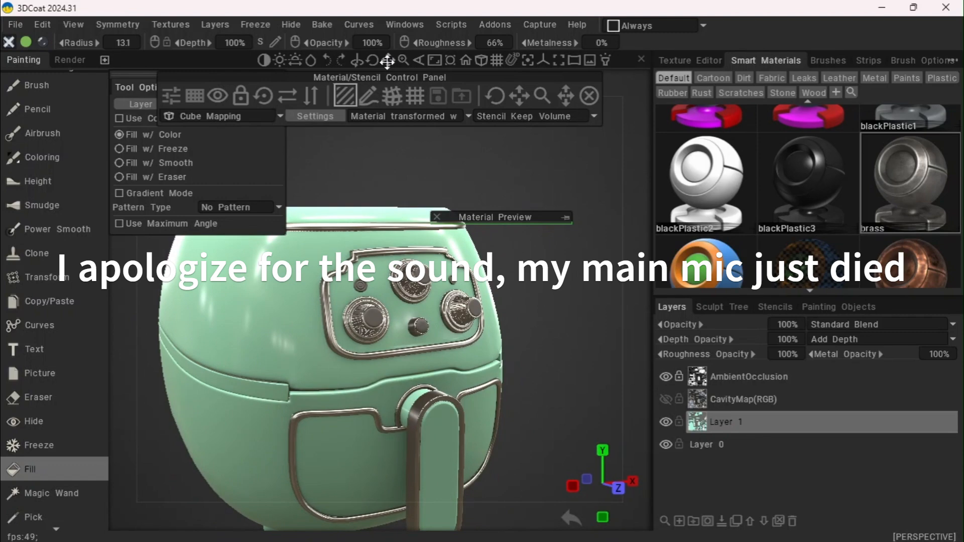
{"action": "left_click_drag", "start_coordinate": [400, 62], "coordinate": [400, 61]}
{"action": "left_click", "coordinate": [335, 254]}
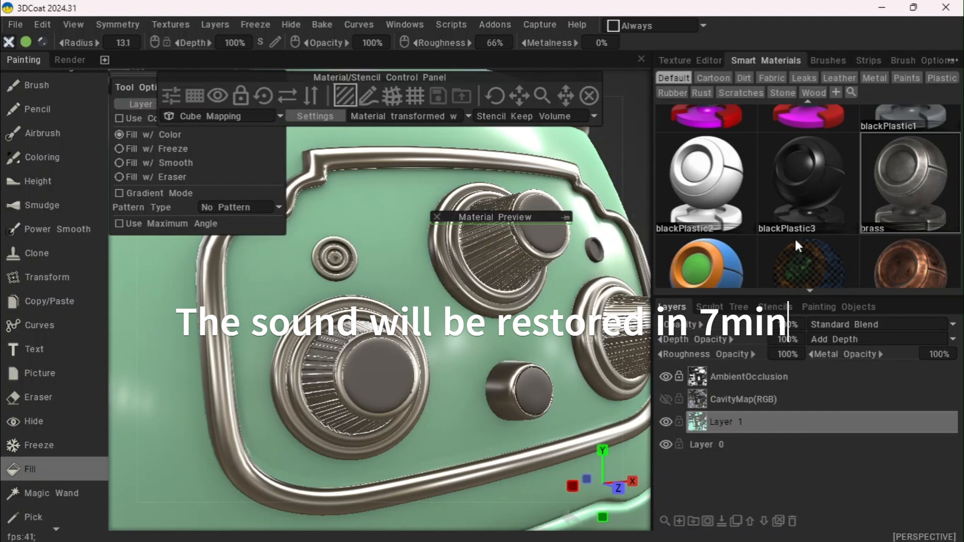
Switch back to the metal smart material and fill the small round indicator above the far knob
{"action": "scroll", "coordinate": [797, 246], "scroll_direction": "down", "scroll_amount": 5}
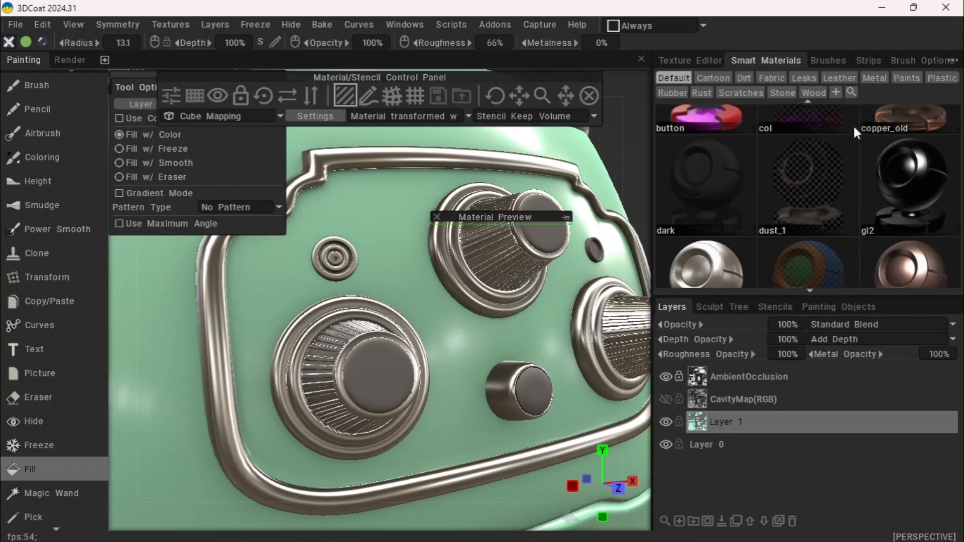
{"action": "scroll", "coordinate": [746, 175], "scroll_direction": "down", "scroll_amount": 2}
{"action": "scroll", "coordinate": [854, 161], "scroll_direction": "down", "scroll_amount": 3}
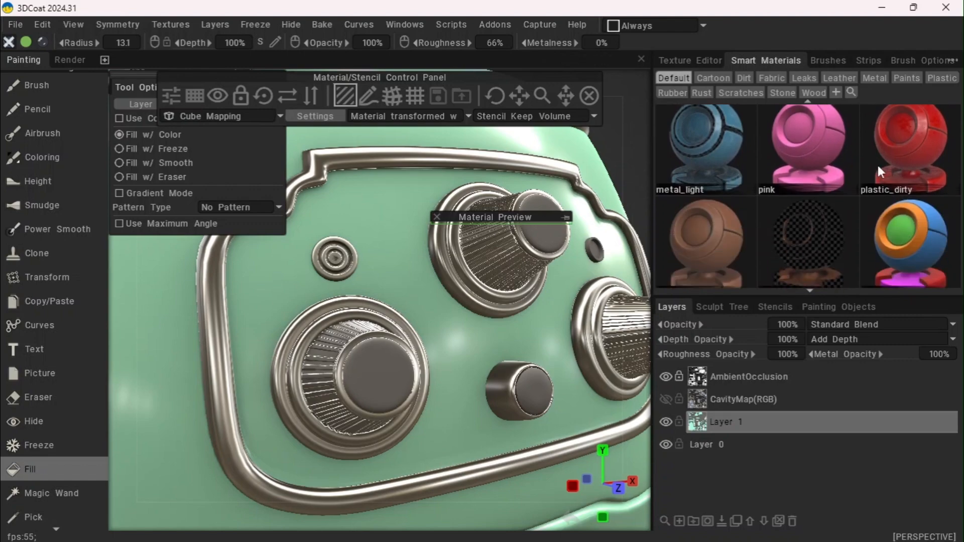
{"action": "scroll", "coordinate": [880, 171], "scroll_direction": "up", "scroll_amount": 3}
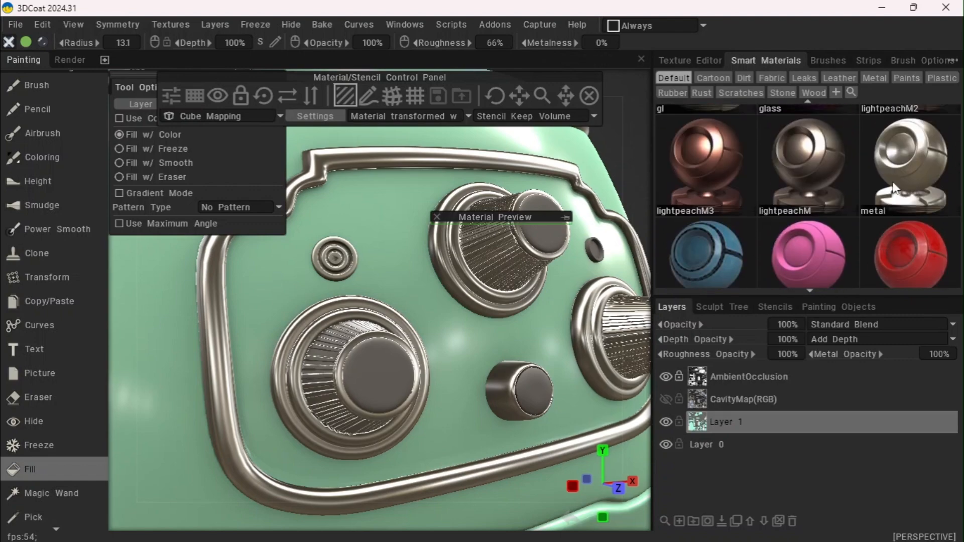
{"action": "left_click", "coordinate": [894, 190]}
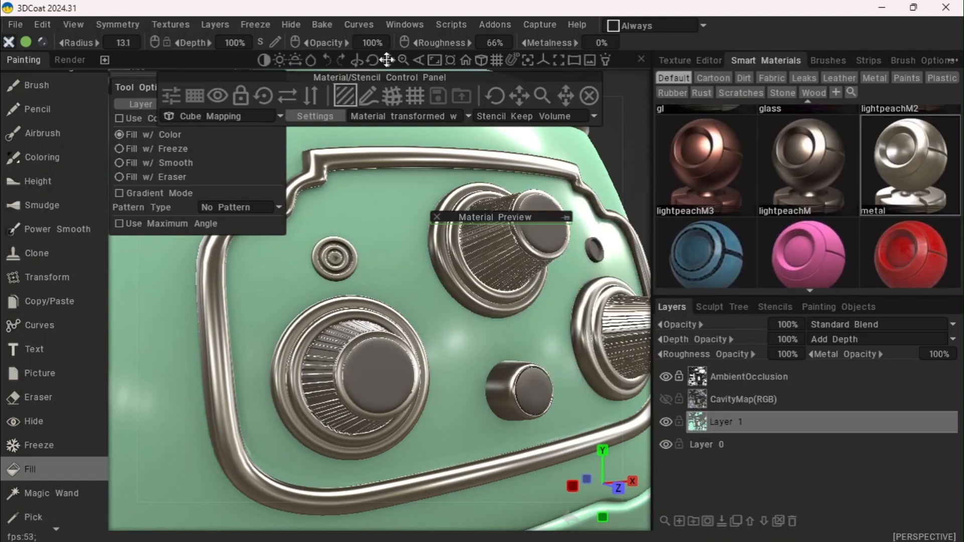
{"action": "left_click_drag", "start_coordinate": [387, 60], "coordinate": [253, 98]}
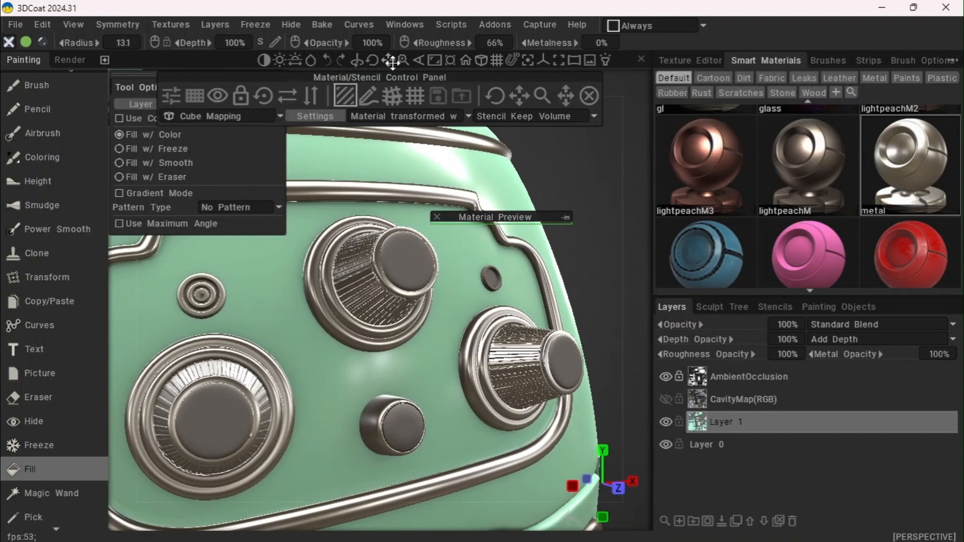
{"action": "left_click_drag", "start_coordinate": [392, 61], "coordinate": [405, 65]}
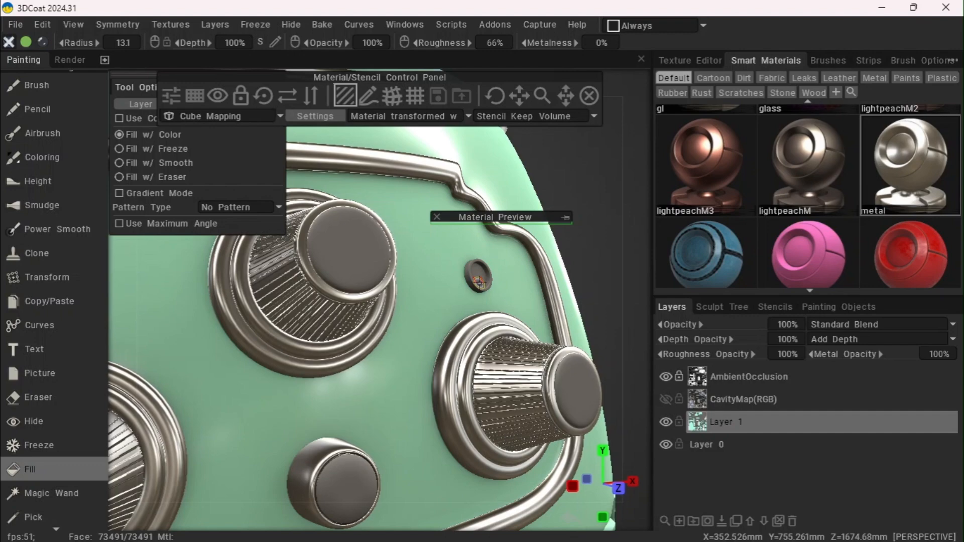
{"action": "left_click", "coordinate": [477, 274]}
Pick the brass smart material and try it out in the material preview over the air fryer's top
{"action": "left_click_drag", "start_coordinate": [405, 59], "coordinate": [386, 60]}
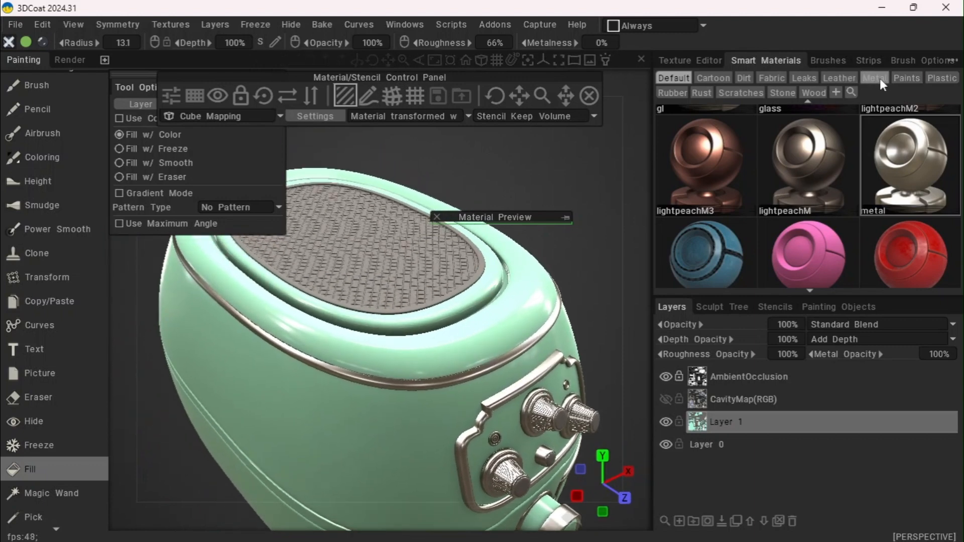
{"action": "scroll", "coordinate": [837, 256], "scroll_direction": "up", "scroll_amount": 5}
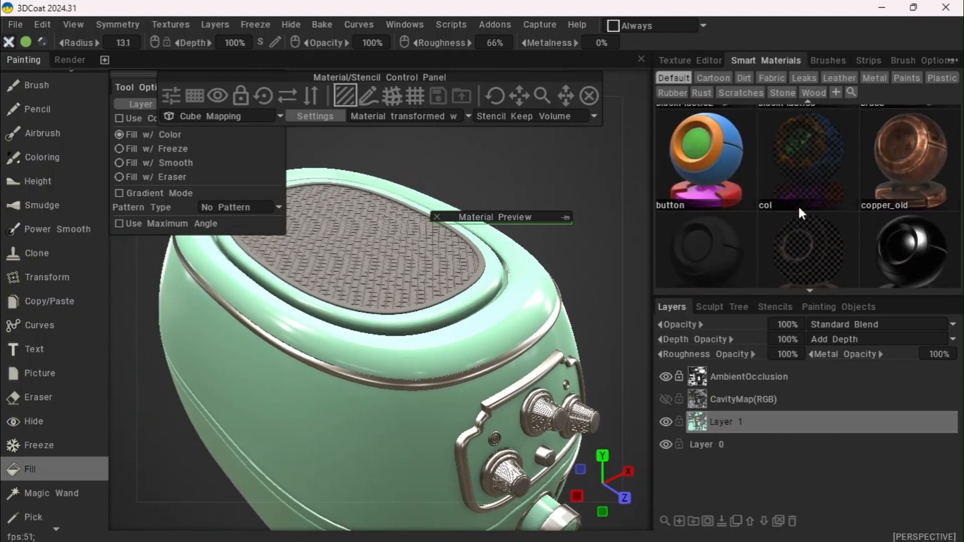
{"action": "scroll", "coordinate": [831, 221], "scroll_direction": "up", "scroll_amount": 2}
{"action": "scroll", "coordinate": [850, 201], "scroll_direction": "up", "scroll_amount": 2}
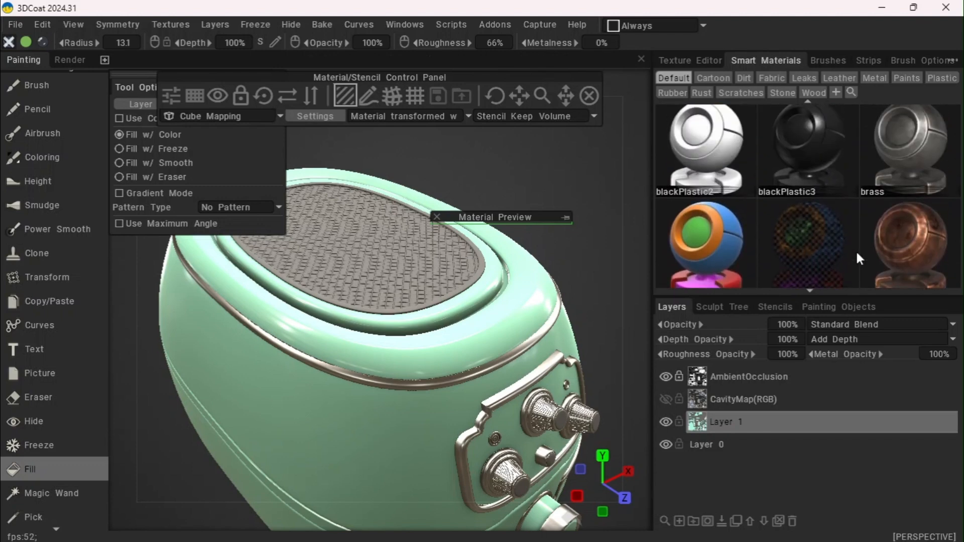
{"action": "left_click", "coordinate": [888, 174]}
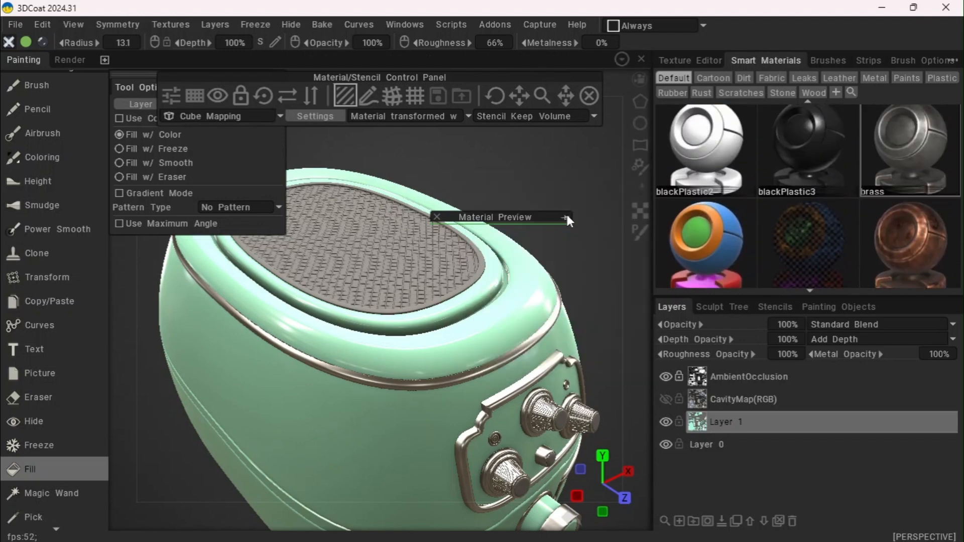
{"action": "left_click", "coordinate": [566, 216]}
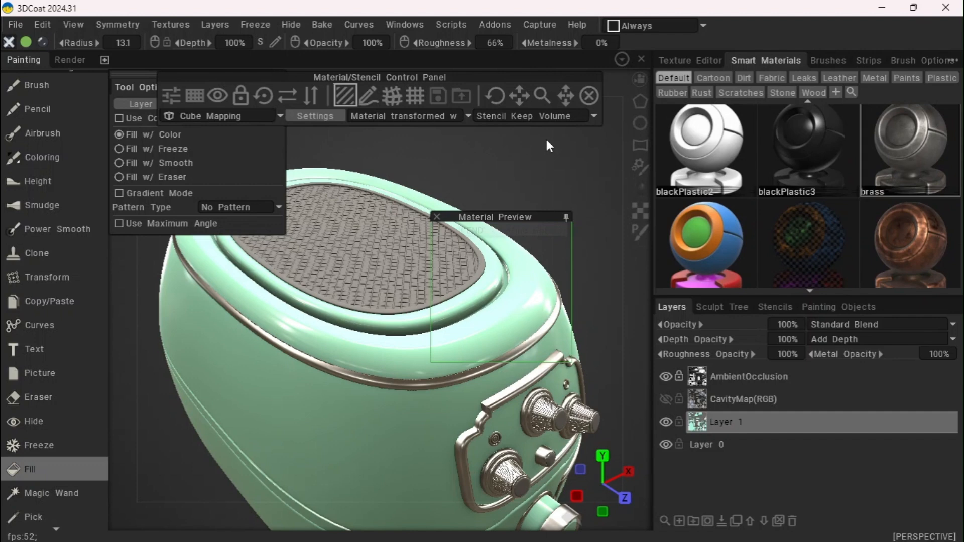
{"action": "left_click", "coordinate": [566, 217]}
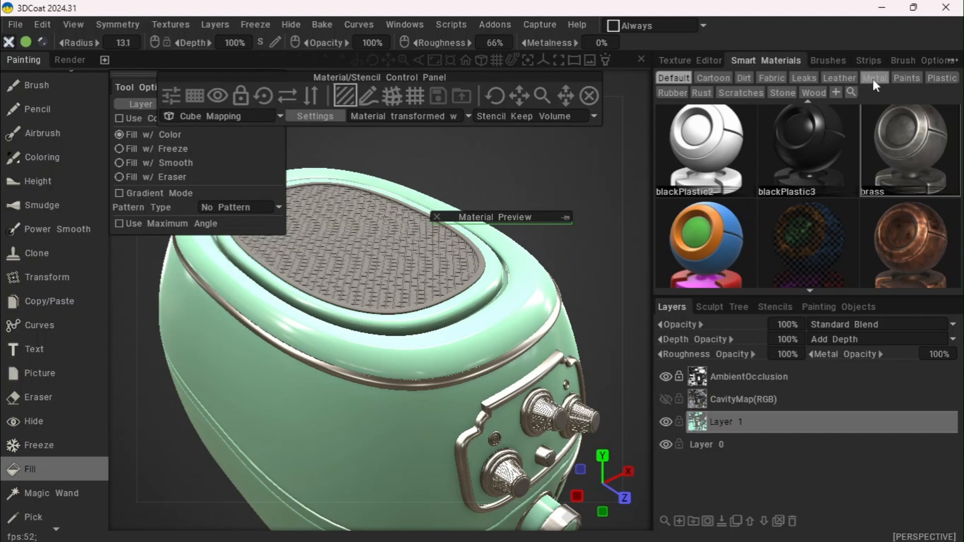
Select the metal_old smart material from the Metal category
{"action": "left_click", "coordinate": [874, 78]}
{"action": "left_click_drag", "start_coordinate": [836, 122], "coordinate": [832, 30]}
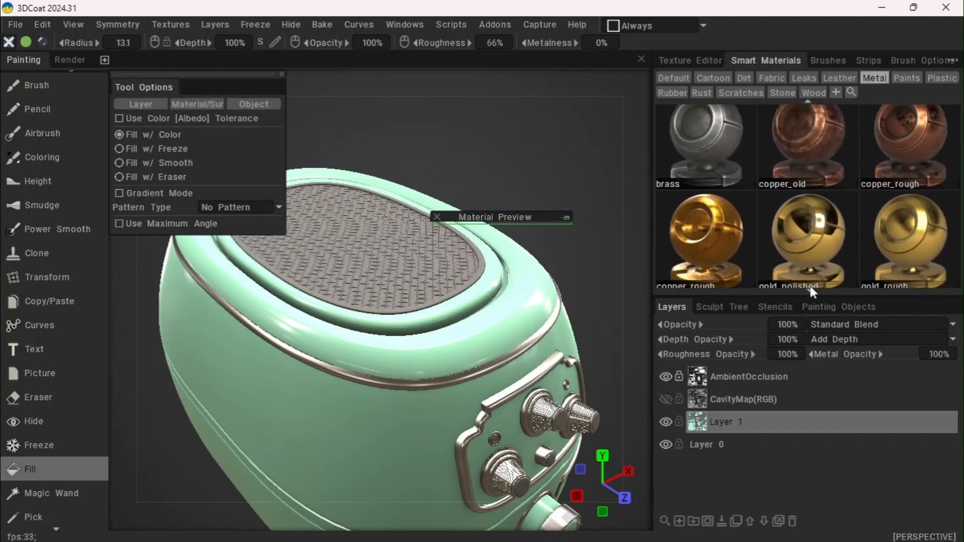
{"action": "left_click_drag", "start_coordinate": [811, 288], "coordinate": [817, 324]}
{"action": "mouse_move", "coordinate": [809, 214]}
{"action": "left_mouse_down"}
{"action": "mouse_move", "coordinate": [811, 249]}
{"action": "mouse_move", "coordinate": [797, 157]}
{"action": "left_mouse_up"}
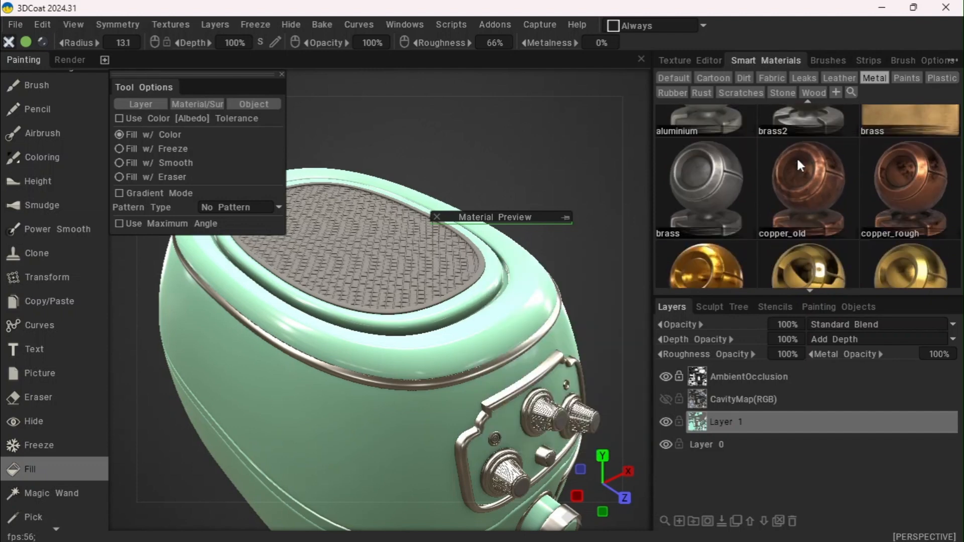
{"action": "left_click_drag", "start_coordinate": [776, 247], "coordinate": [758, 146]}
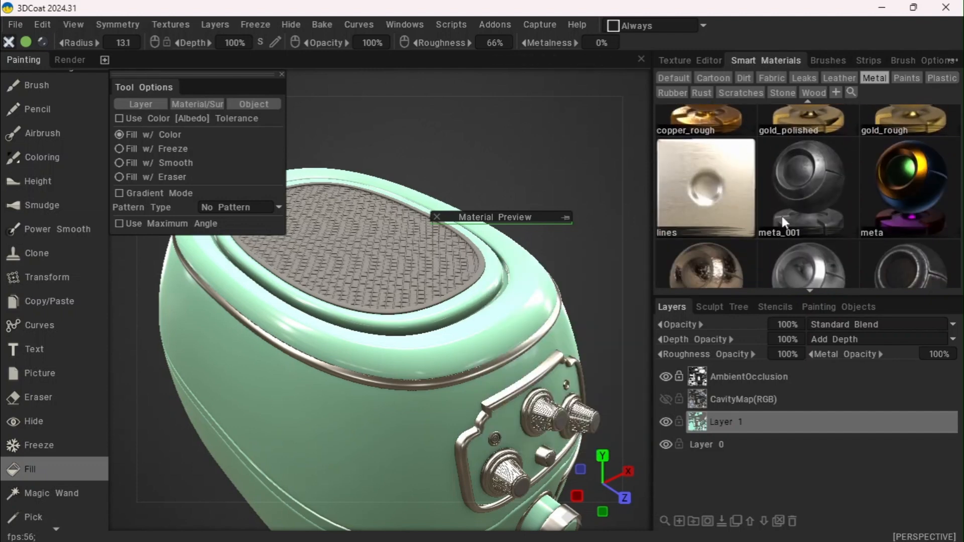
{"action": "left_click_drag", "start_coordinate": [782, 213], "coordinate": [761, 146]}
{"action": "left_click_drag", "start_coordinate": [775, 210], "coordinate": [747, 130]}
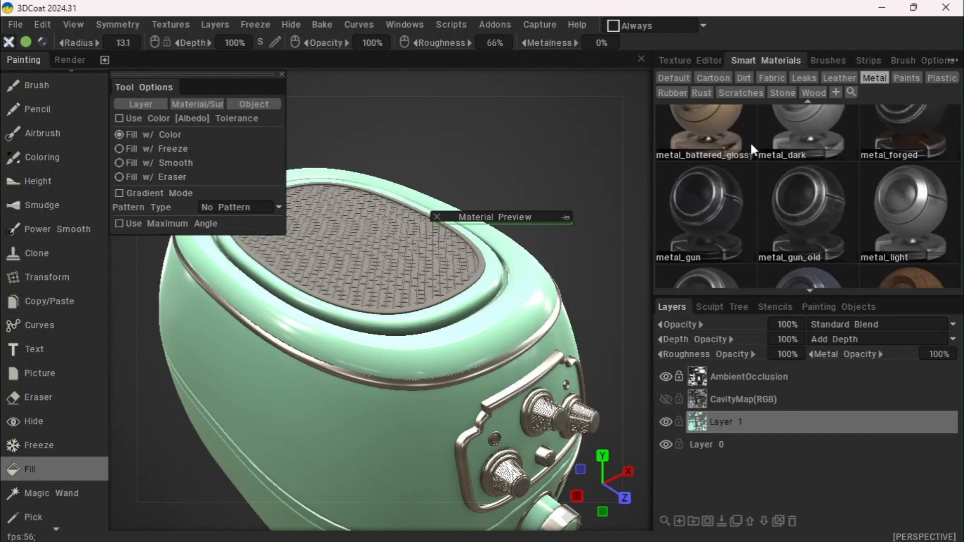
{"action": "left_click_drag", "start_coordinate": [781, 214], "coordinate": [746, 124]}
{"action": "mouse_move", "coordinate": [705, 195]}
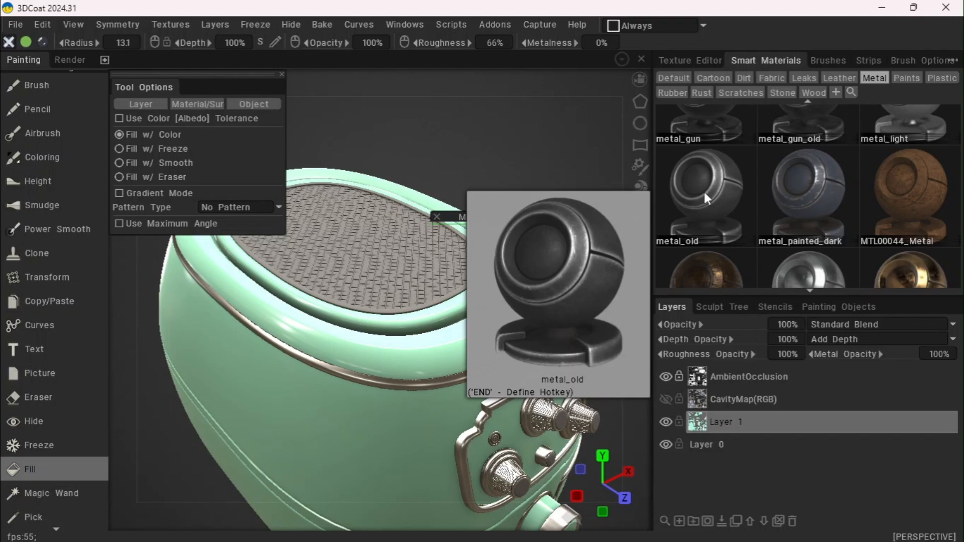
{"action": "left_click", "coordinate": [703, 189]}
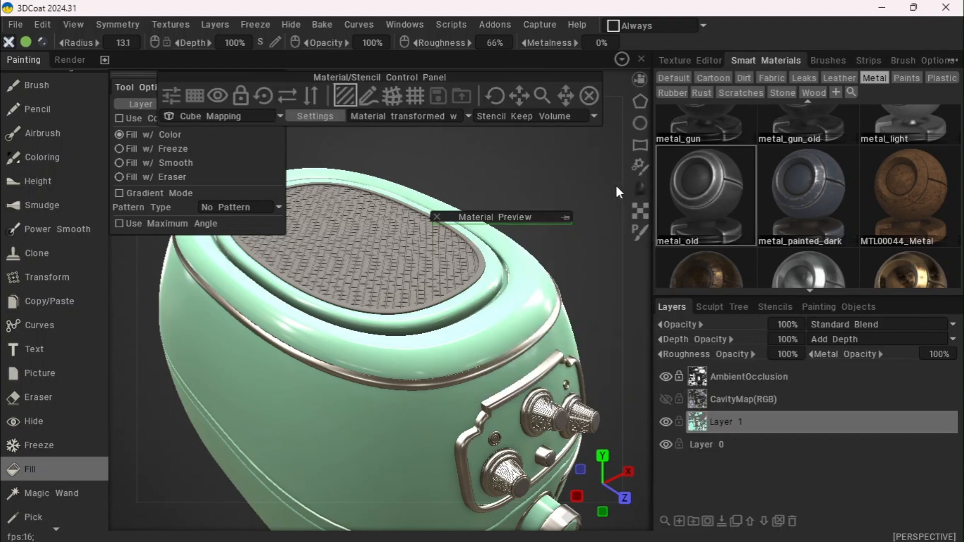
Preview metal_old over the woven panel on top of the air fryer, and fill the panel with it
{"action": "left_click", "coordinate": [566, 214]}
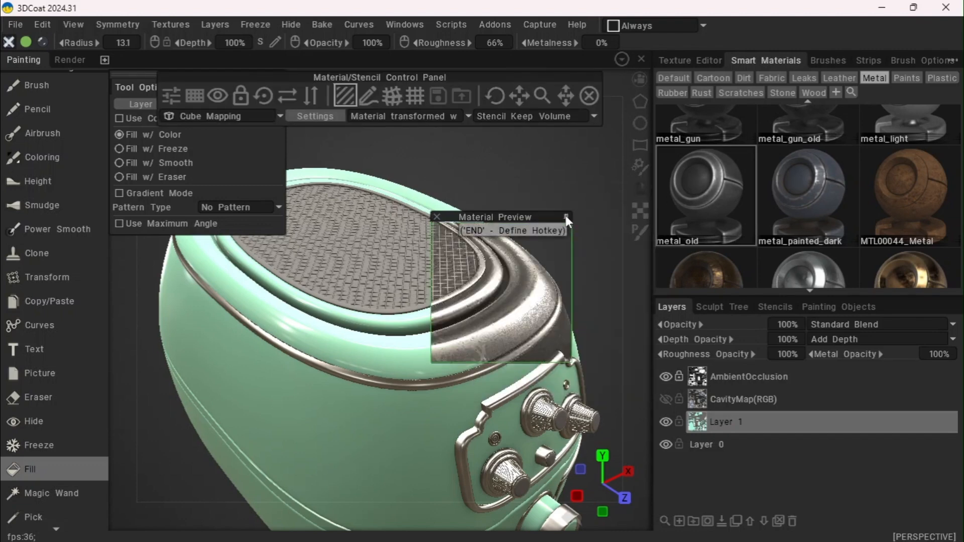
{"action": "left_click_drag", "start_coordinate": [535, 216], "coordinate": [446, 193]}
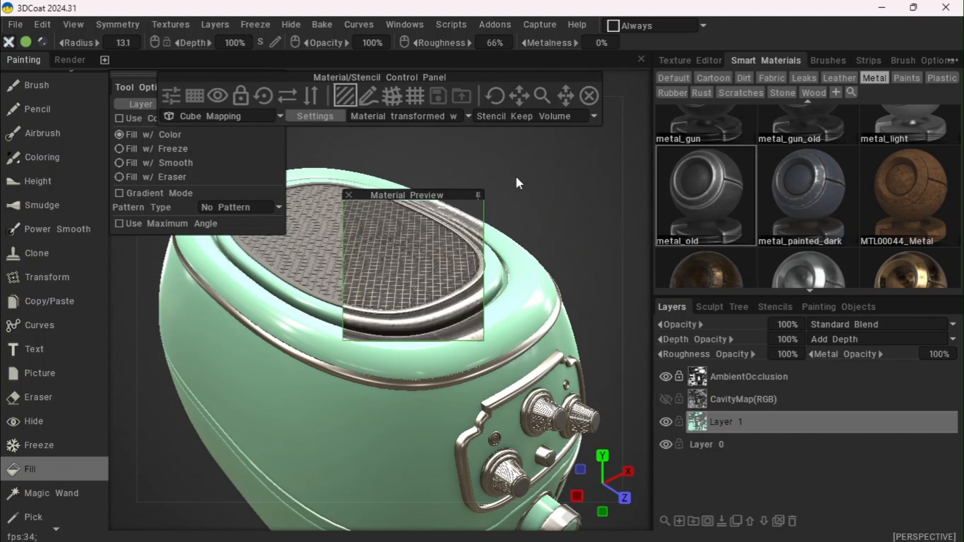
{"action": "left_click", "coordinate": [477, 194]}
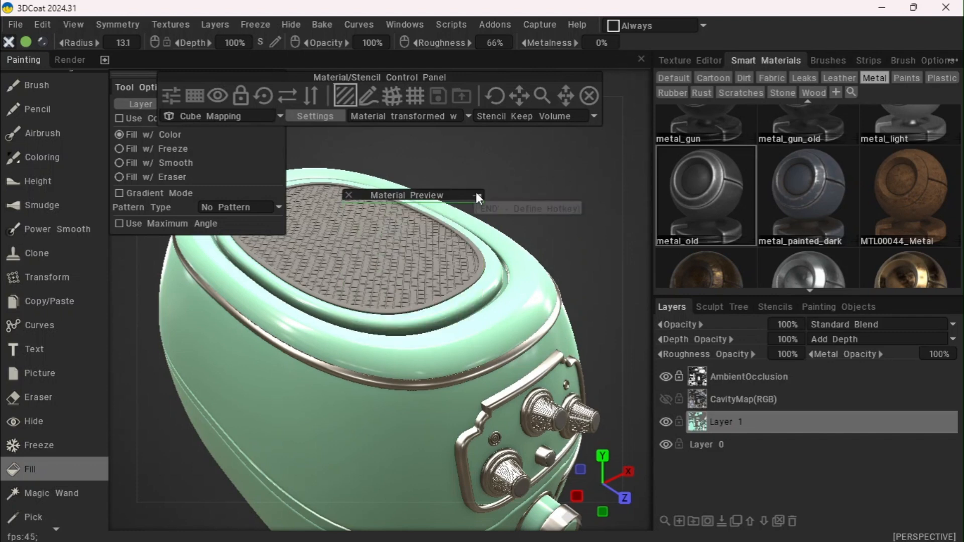
{"action": "left_click", "coordinate": [428, 239]}
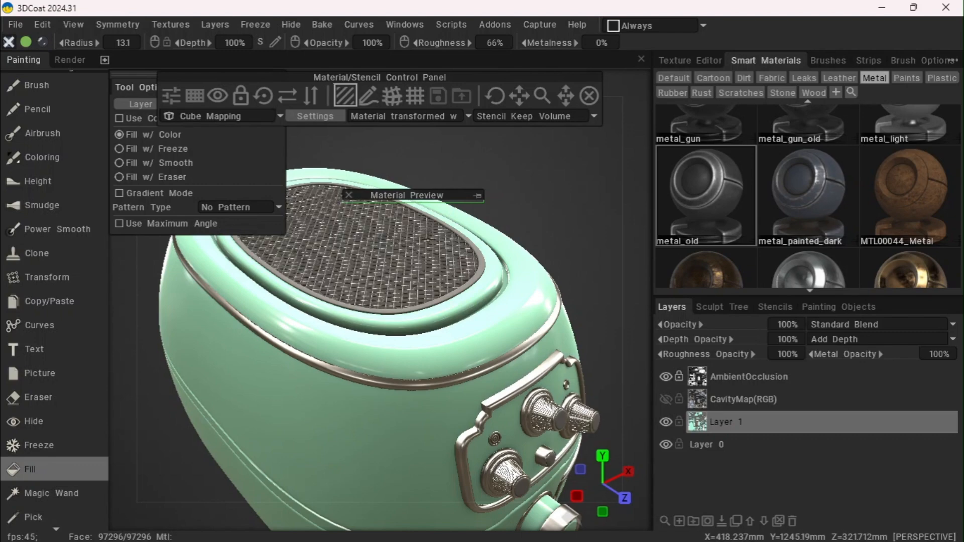
Select the meta_001 smart material, preview it over the woven top panel, and fill the panel with it
{"action": "left_click_drag", "start_coordinate": [517, 170], "coordinate": [497, 179]}
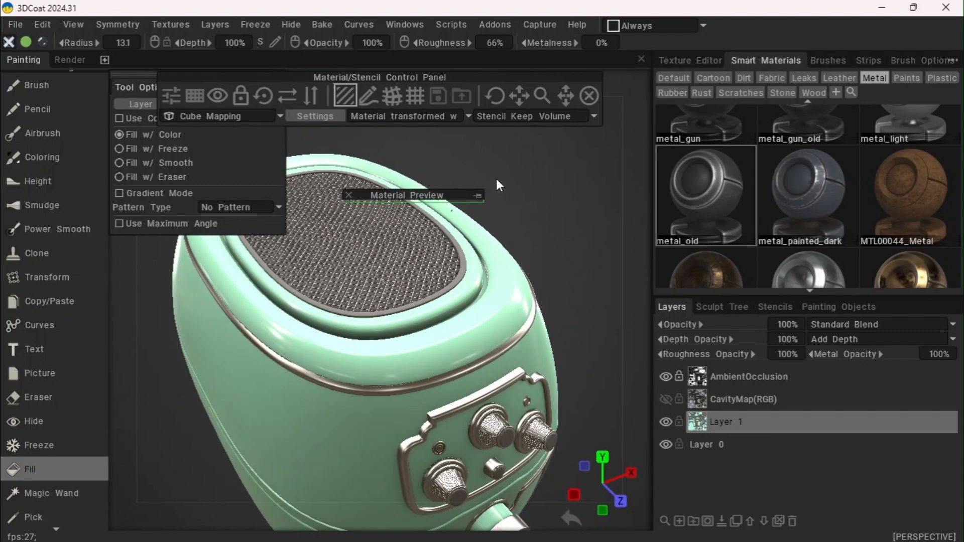
{"action": "scroll", "coordinate": [736, 187], "scroll_direction": "up", "scroll_amount": 3}
{"action": "mouse_move", "coordinate": [756, 154]}
{"action": "middle_mouse_down"}
{"action": "mouse_move", "coordinate": [764, 211]}
{"action": "mouse_move", "coordinate": [757, 159]}
{"action": "middle_mouse_up"}
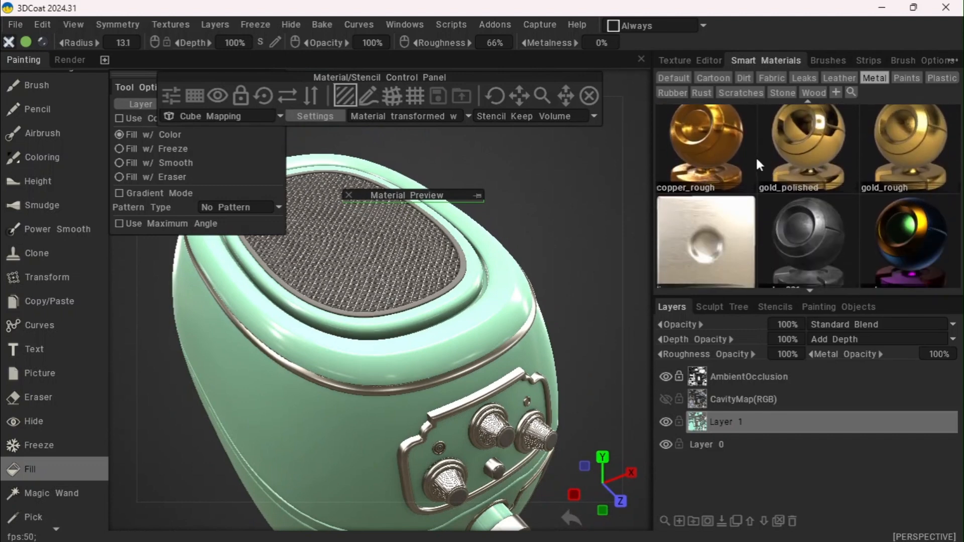
{"action": "left_click", "coordinate": [811, 228]}
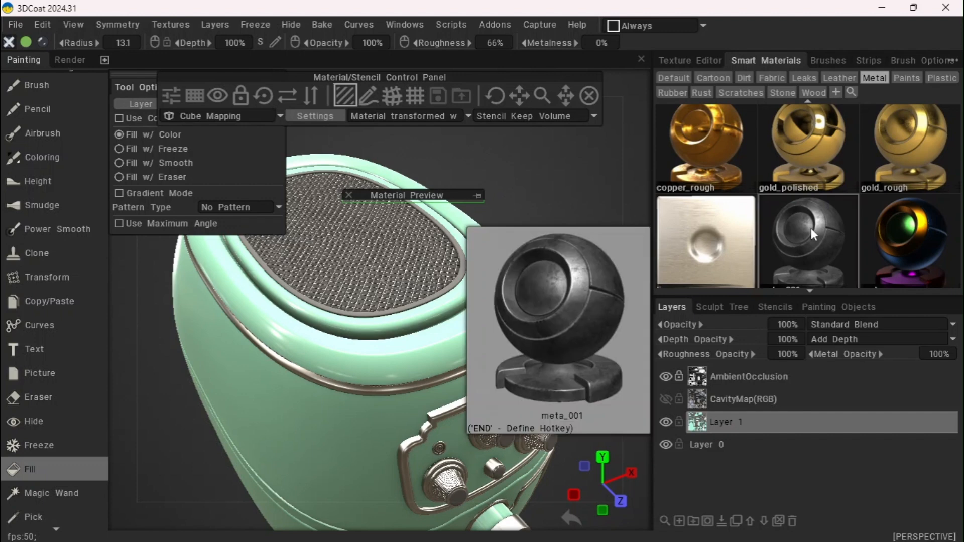
{"action": "left_click", "coordinate": [478, 195]}
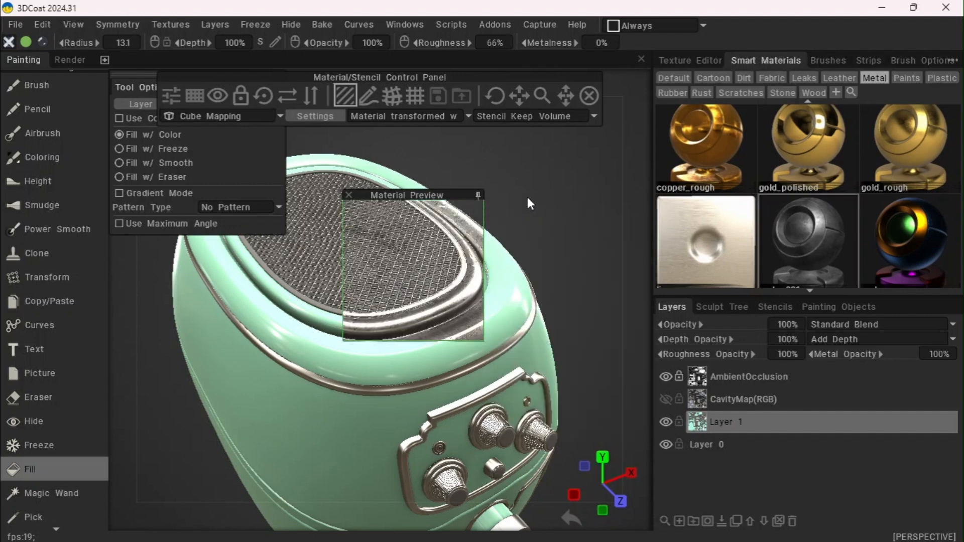
{"action": "left_click", "coordinate": [477, 195]}
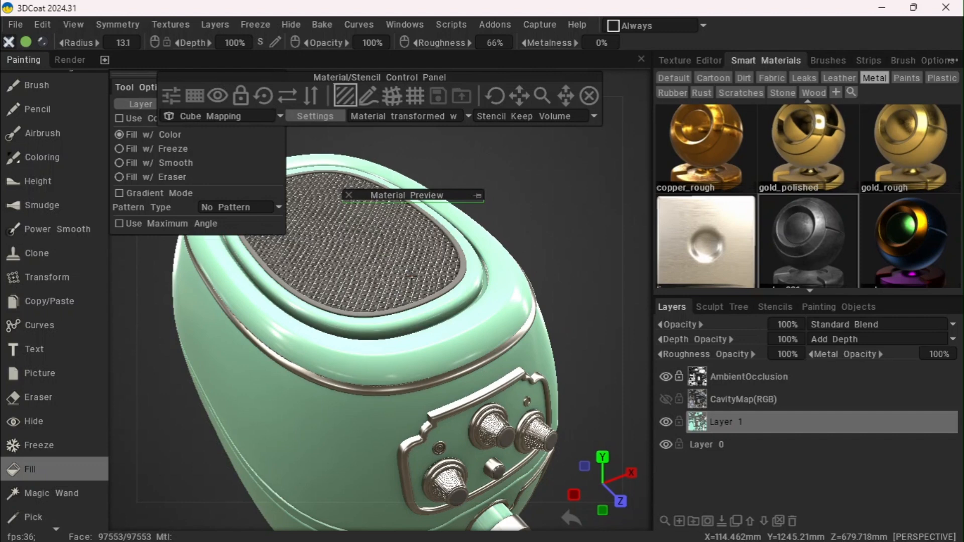
{"action": "left_click", "coordinate": [412, 276]}
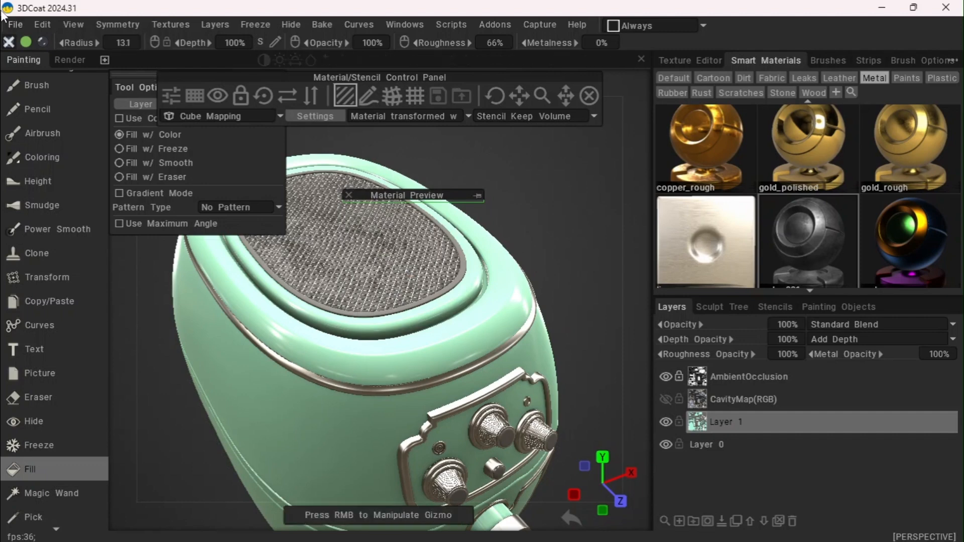
Enable the depth channel and fill the woven top panel with meta_001 so the material's relief is applied too
{"action": "left_click", "coordinate": [11, 44]}
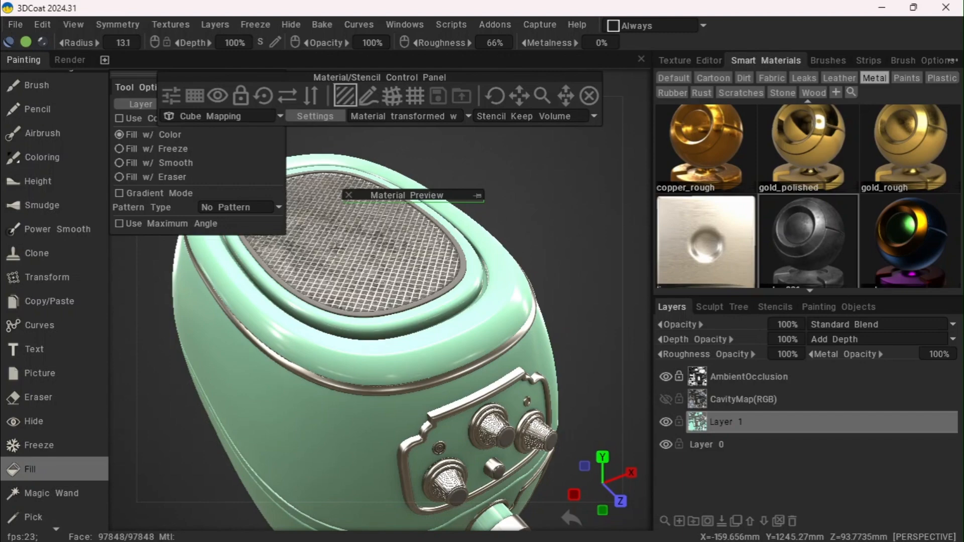
{"action": "right_click_drag", "start_coordinate": [537, 235], "coordinate": [511, 317]}
{"action": "left_click_drag", "start_coordinate": [511, 316], "coordinate": [561, 225]}
{"action": "mouse_move", "coordinate": [398, 57]}
{"action": "left_click_drag", "start_coordinate": [388, 60], "coordinate": [402, 63]}
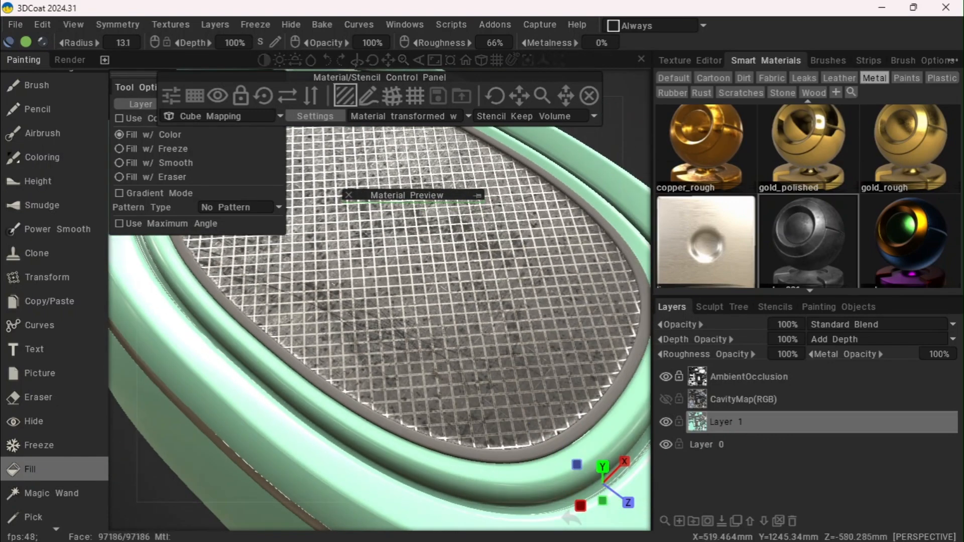
{"action": "left_click", "coordinate": [405, 380]}
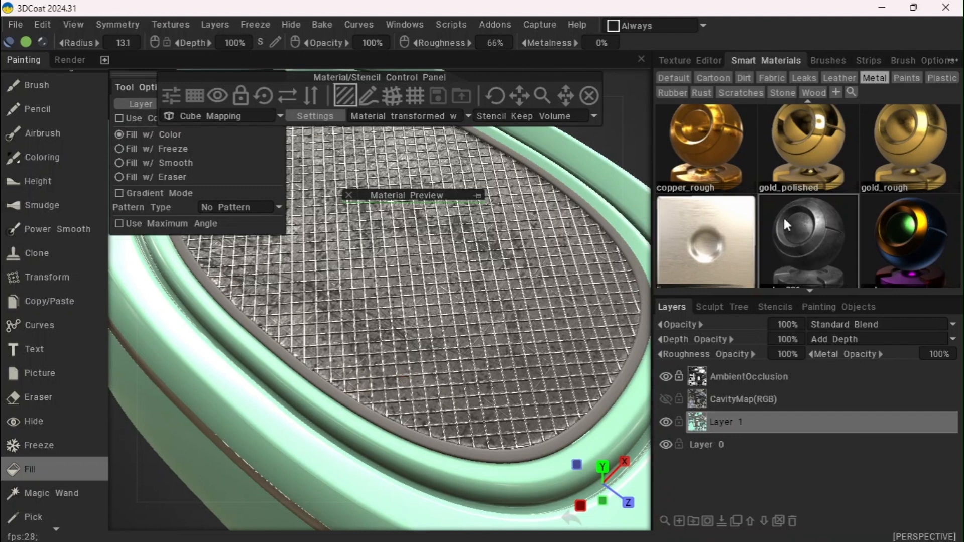
Turn the depth channel off, pick the dark brass smart material, and preview it over the panel and its surround
{"action": "scroll", "coordinate": [786, 225], "scroll_direction": "up", "scroll_amount": 1}
{"action": "left_click", "coordinate": [9, 43]}
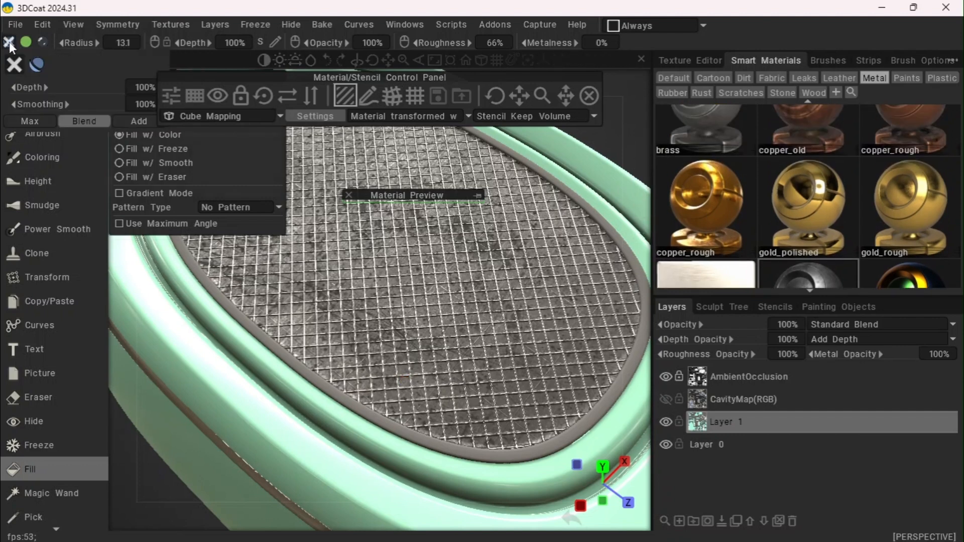
{"action": "scroll", "coordinate": [685, 281], "scroll_direction": "up", "scroll_amount": 1}
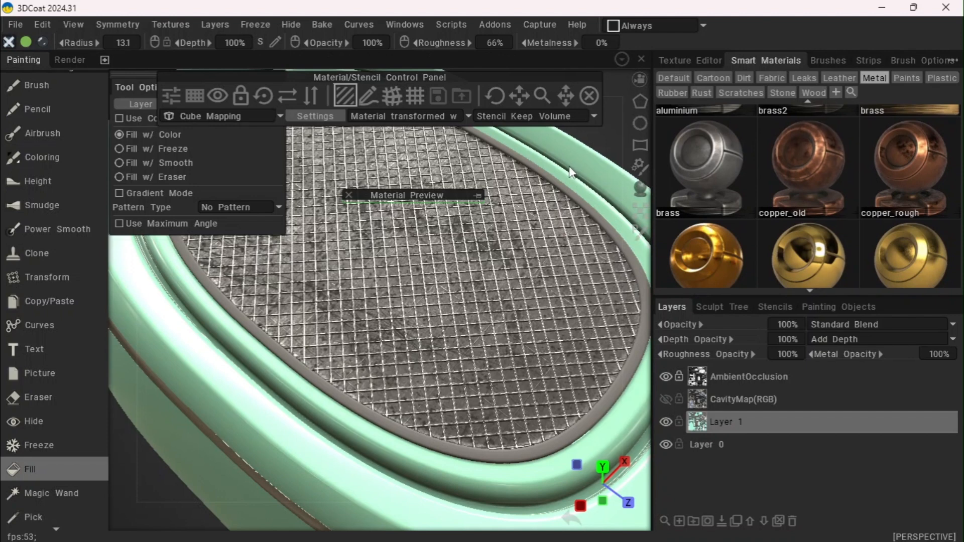
{"action": "scroll", "coordinate": [765, 193], "scroll_direction": "down", "scroll_amount": 5}
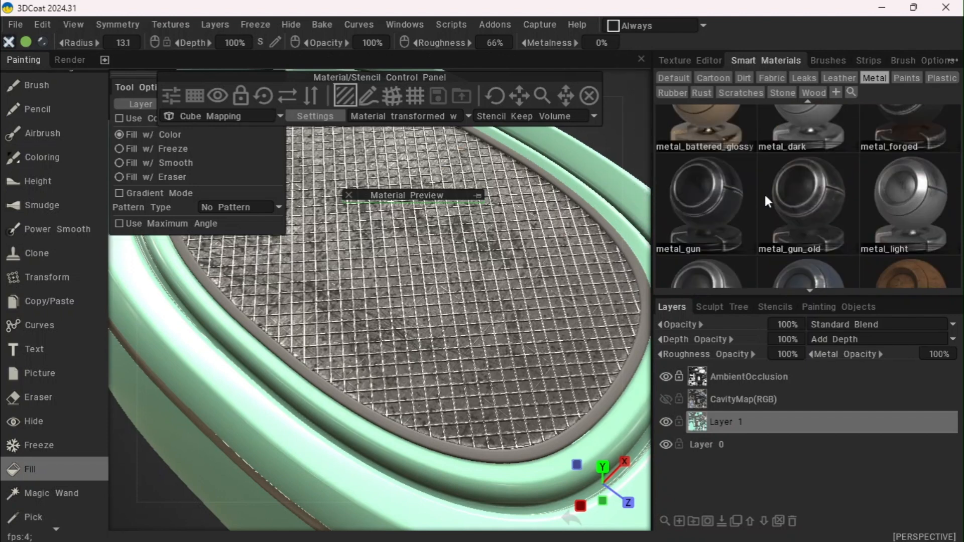
{"action": "scroll", "coordinate": [764, 193], "scroll_direction": "up", "scroll_amount": 1}
{"action": "scroll", "coordinate": [751, 176], "scroll_direction": "up", "scroll_amount": 4}
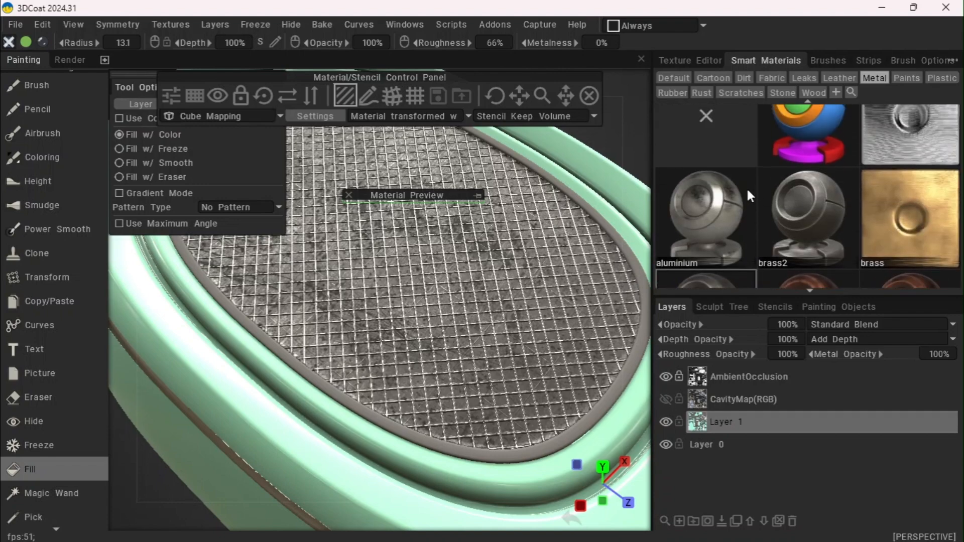
{"action": "left_click_drag", "start_coordinate": [373, 61], "coordinate": [373, 62]}
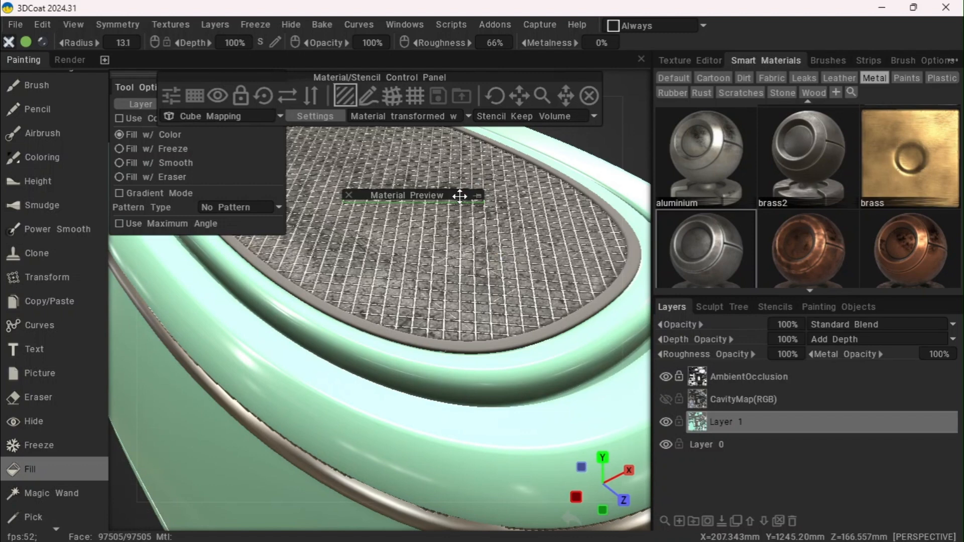
{"action": "left_click_drag", "start_coordinate": [477, 197], "coordinate": [373, 213]}
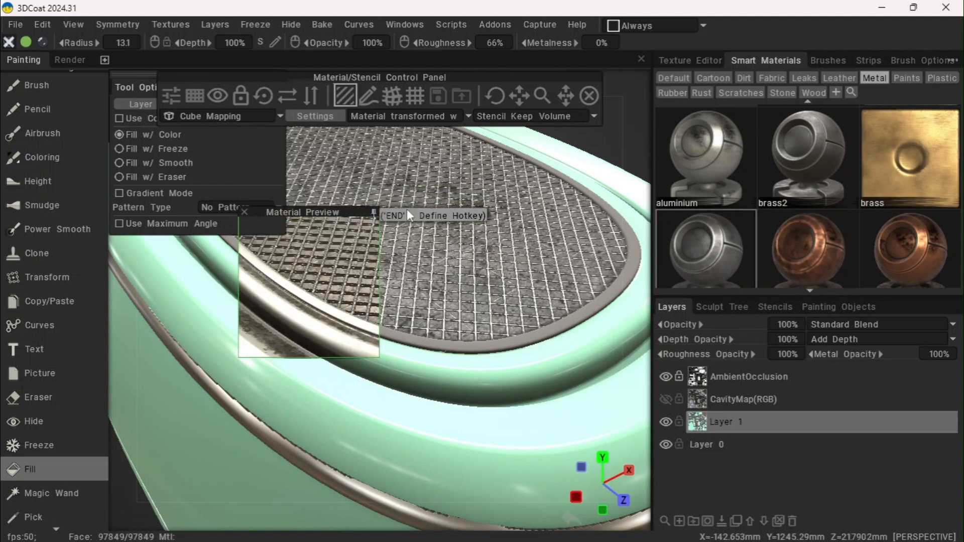
Choose the brass2 smart material, check it in the material preview, and fill the woven top panel with it
{"action": "scroll", "coordinate": [815, 191], "scroll_direction": "up", "scroll_amount": 2}
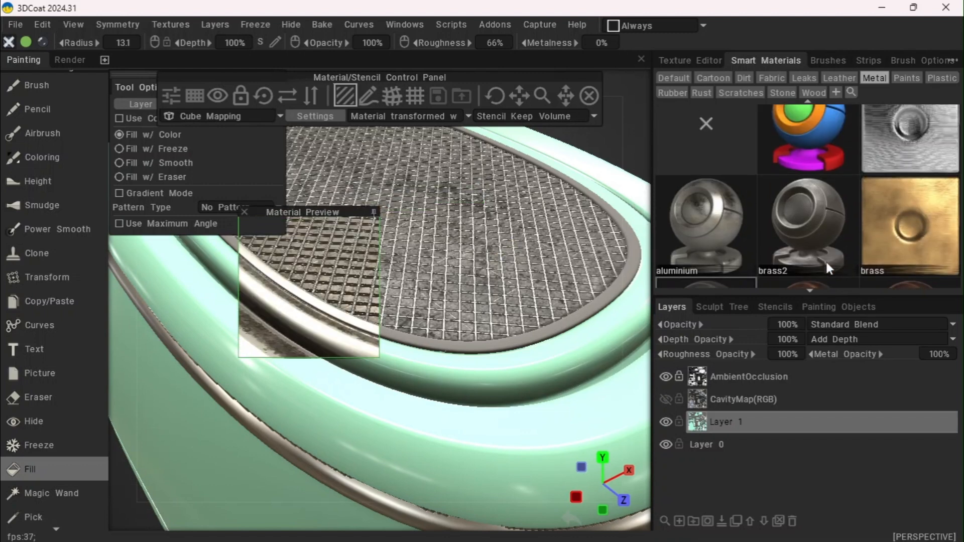
{"action": "mouse_move", "coordinate": [781, 235]}
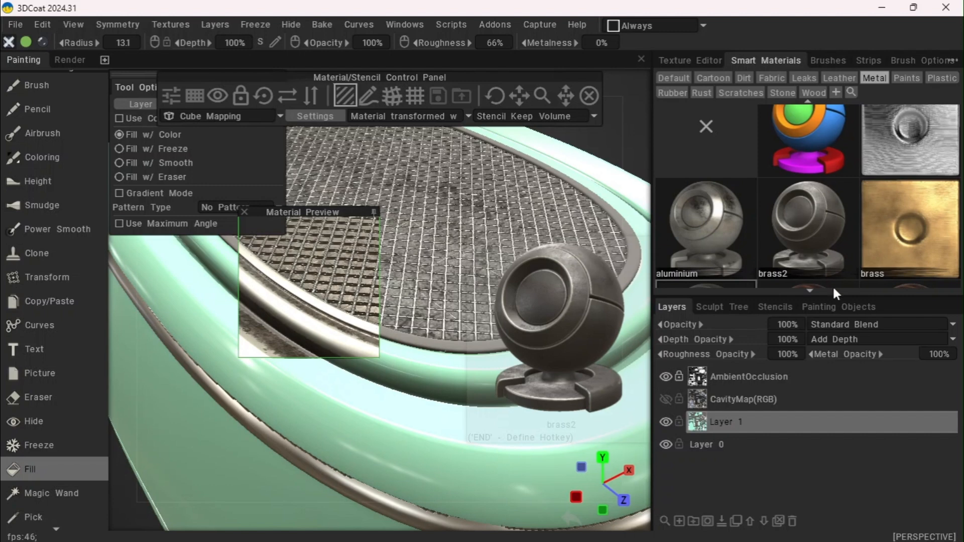
{"action": "left_click", "coordinate": [813, 246]}
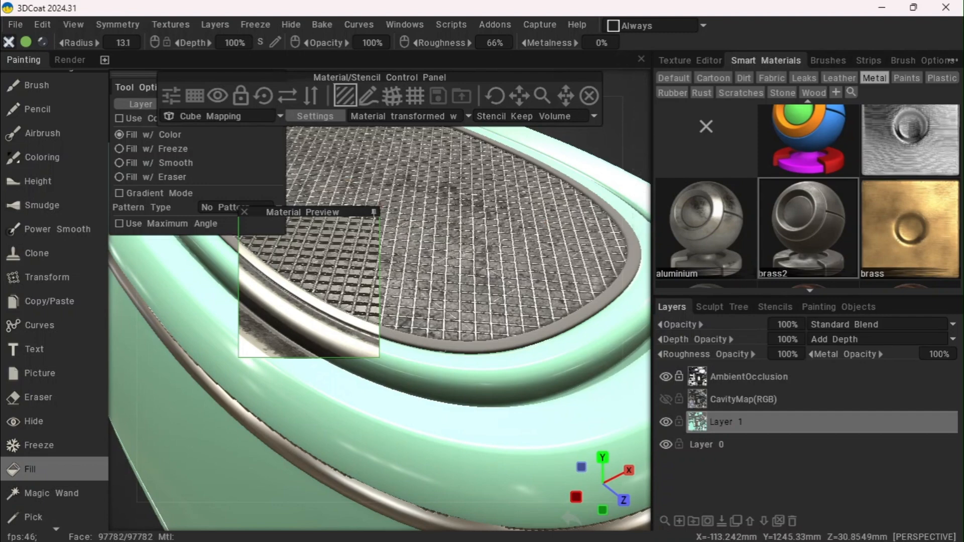
{"action": "left_click_drag", "start_coordinate": [592, 140], "coordinate": [583, 168]}
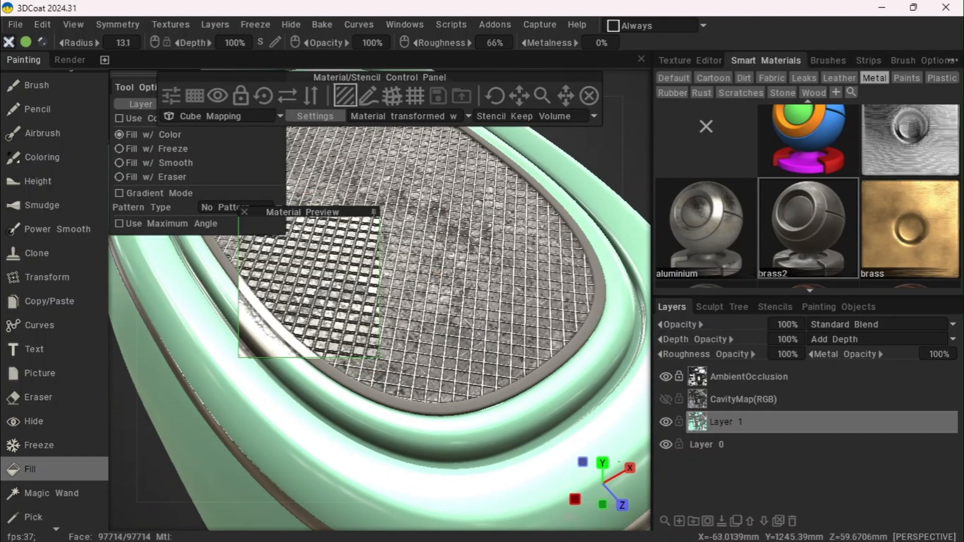
{"action": "left_click", "coordinate": [375, 213]}
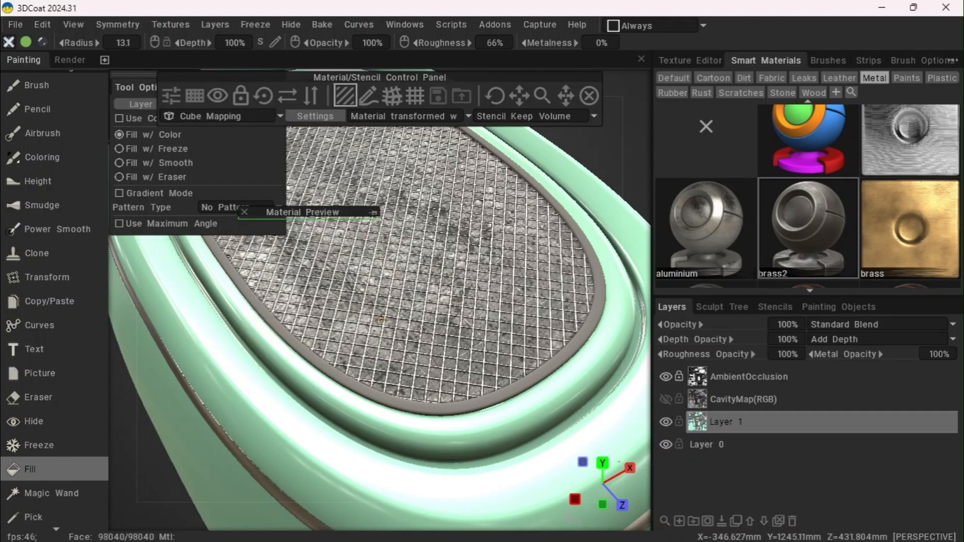
{"action": "left_click", "coordinate": [382, 320]}
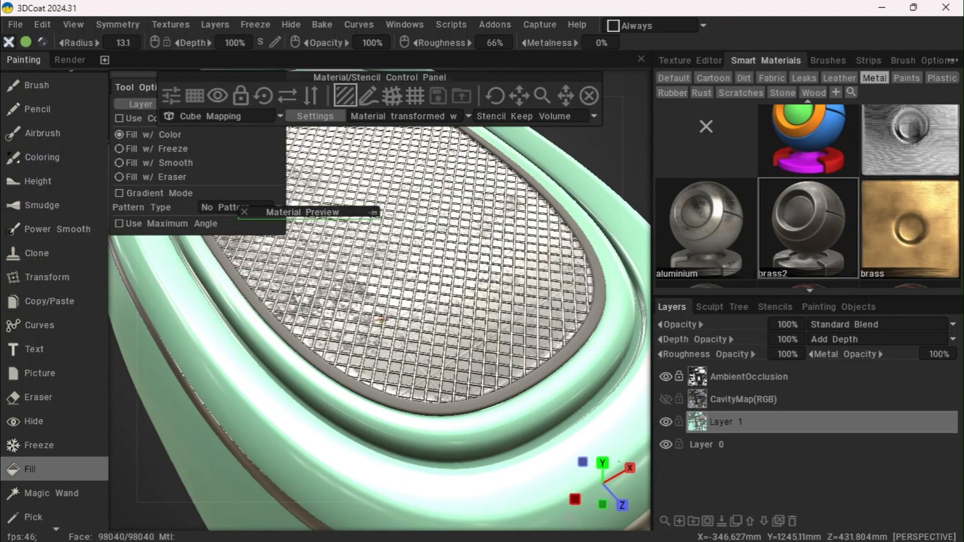
Fill the thin rim around the woven top panel with the brass2 smart material
{"action": "left_click_drag", "start_coordinate": [402, 61], "coordinate": [402, 61]}
{"action": "left_click_drag", "start_coordinate": [441, 142], "coordinate": [494, 145]}
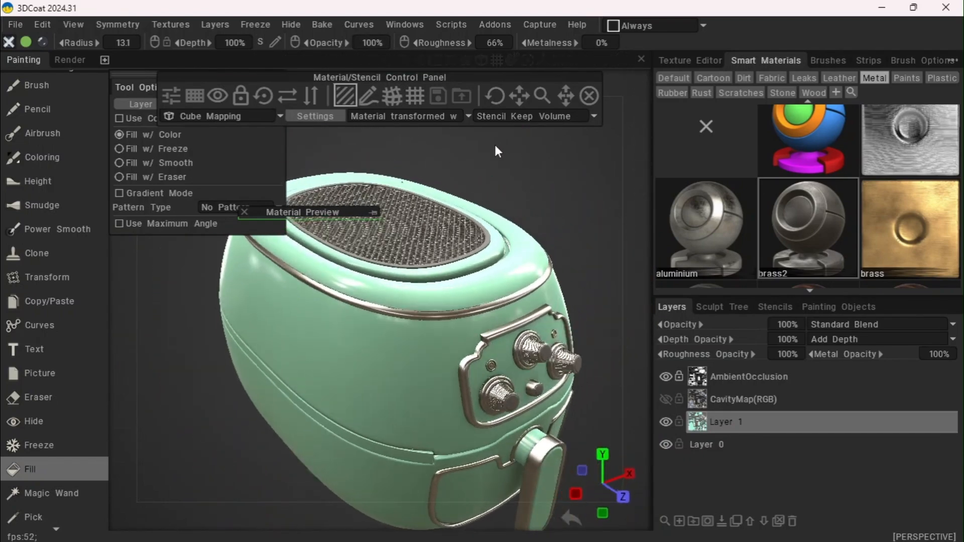
{"action": "mouse_move", "coordinate": [386, 64]}
{"action": "left_mouse_down"}
{"action": "mouse_move", "coordinate": [403, 65]}
{"action": "mouse_move", "coordinate": [391, 66]}
{"action": "left_mouse_up"}
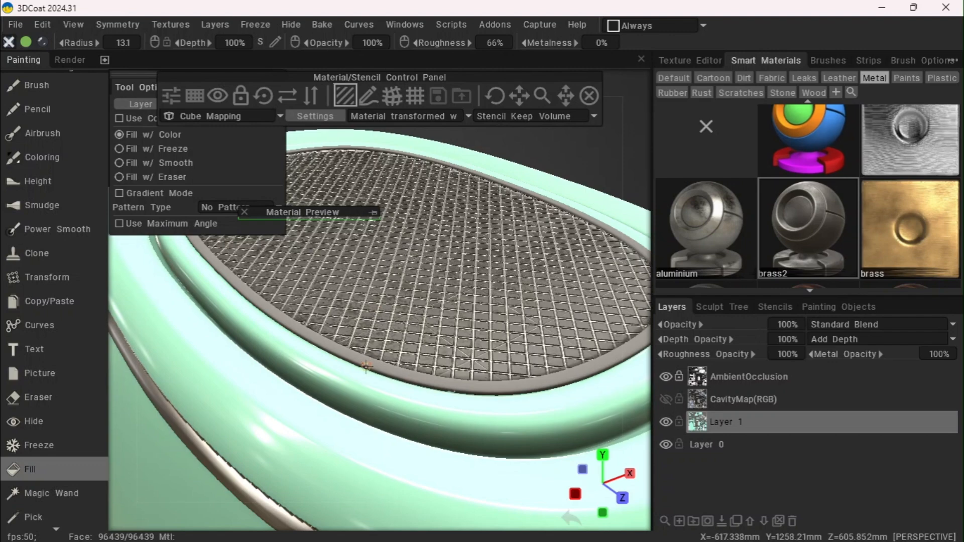
{"action": "left_click", "coordinate": [406, 276]}
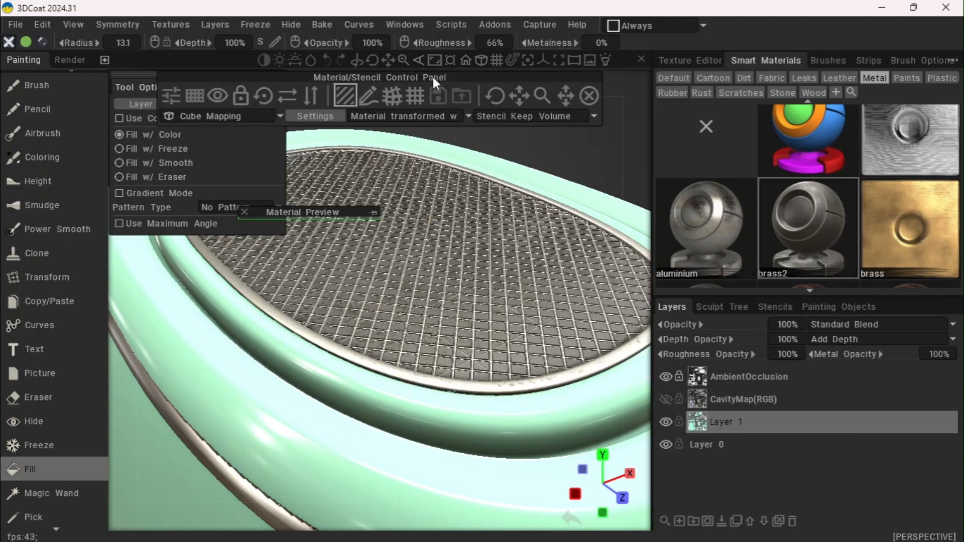
{"action": "left_click_drag", "start_coordinate": [403, 60], "coordinate": [424, 94]}
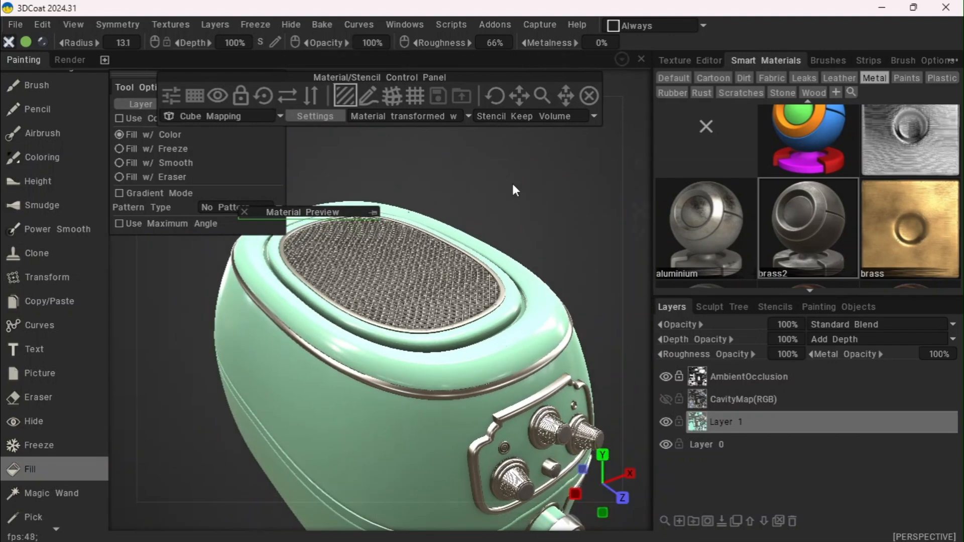
{"action": "left_click_drag", "start_coordinate": [511, 183], "coordinate": [367, 130]}
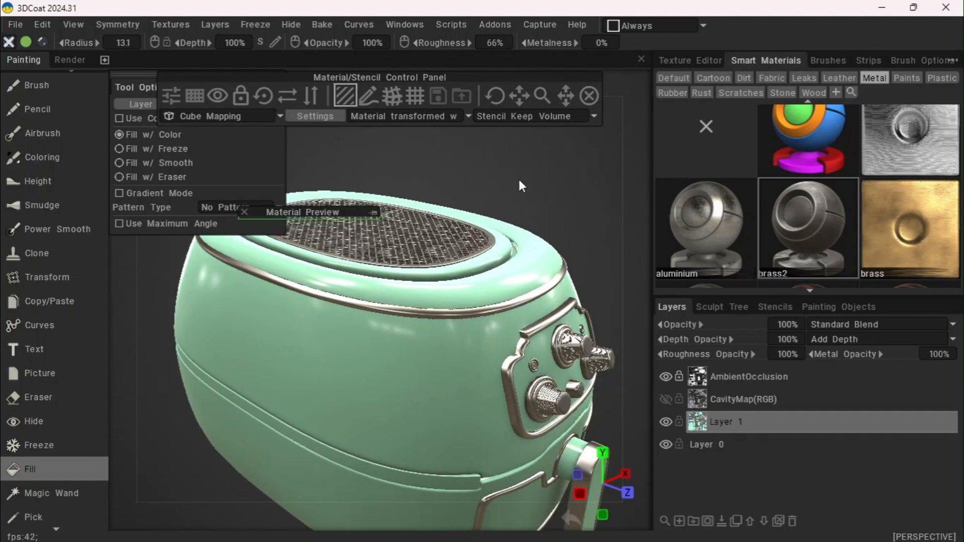
{"action": "left_click_drag", "start_coordinate": [520, 180], "coordinate": [520, 219]}
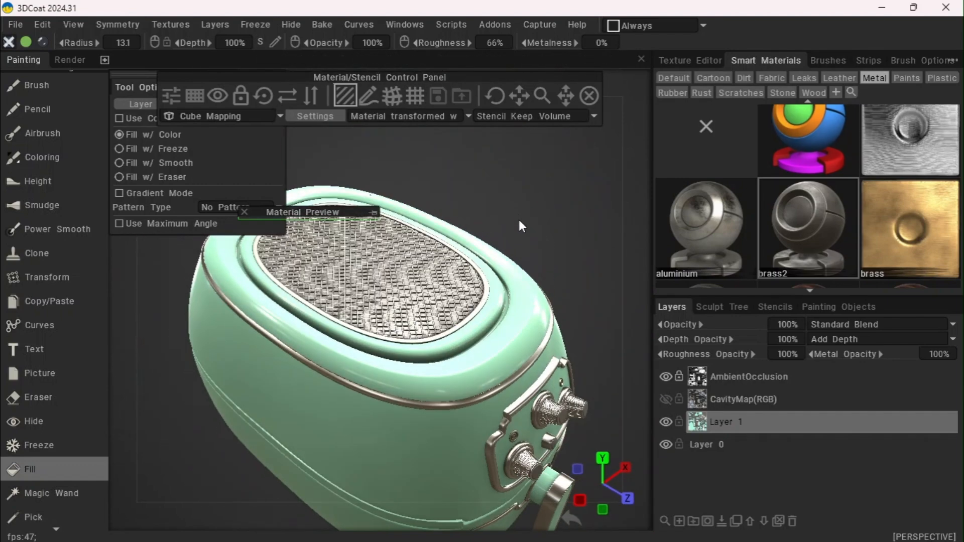
Look through the smart materials in the Default and Rubber categories
{"action": "left_click", "coordinate": [675, 77]}
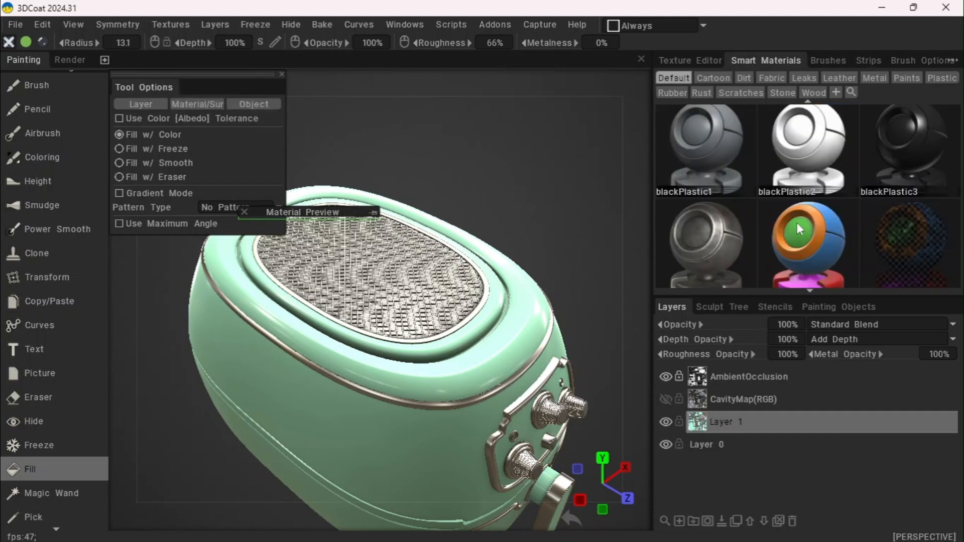
{"action": "scroll", "coordinate": [796, 222], "scroll_direction": "down", "scroll_amount": 6}
{"action": "scroll", "coordinate": [812, 218], "scroll_direction": "down", "scroll_amount": 10}
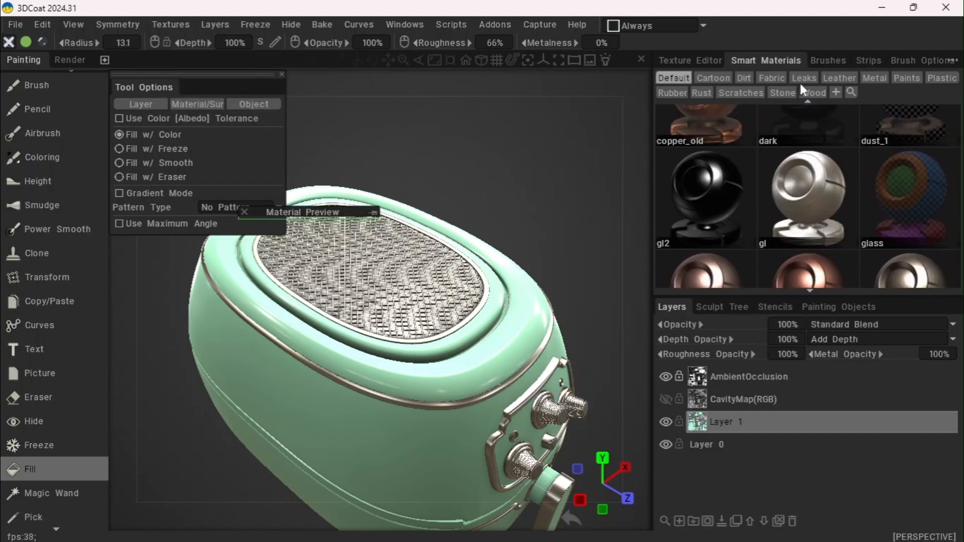
{"action": "scroll", "coordinate": [811, 181], "scroll_direction": "up", "scroll_amount": 3}
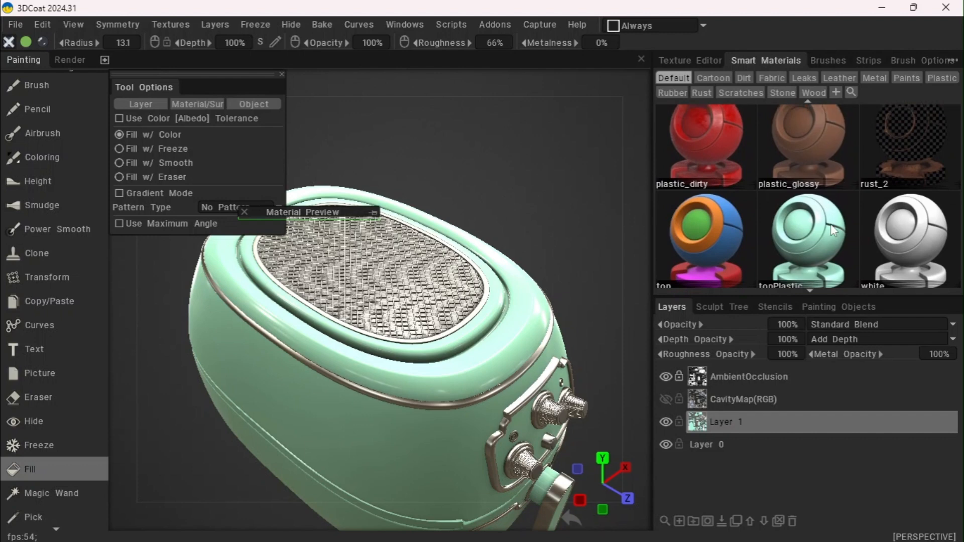
{"action": "scroll", "coordinate": [812, 201], "scroll_direction": "down", "scroll_amount": 3}
{"action": "scroll", "coordinate": [810, 207], "scroll_direction": "up", "scroll_amount": 5}
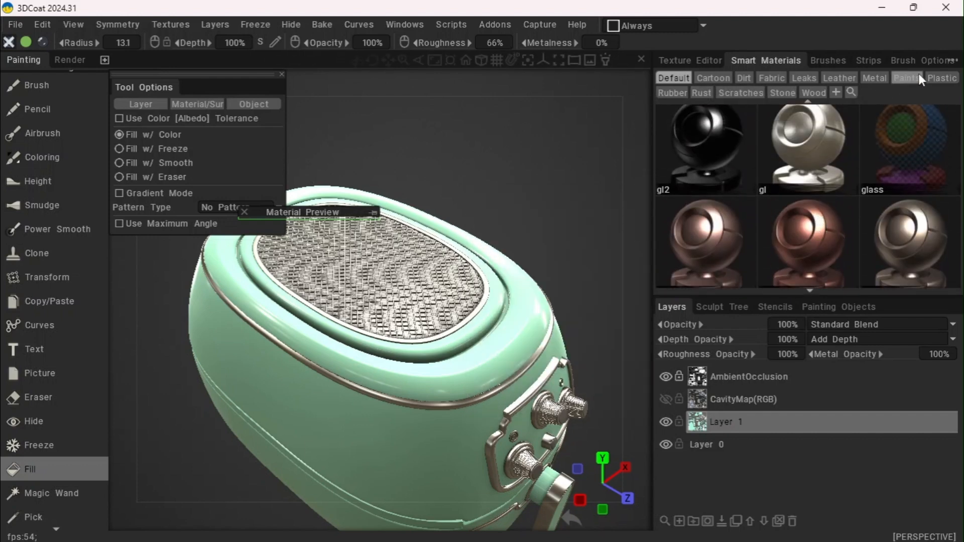
{"action": "left_click", "coordinate": [673, 92]}
{"action": "scroll", "coordinate": [779, 149], "scroll_direction": "down", "scroll_amount": 1}
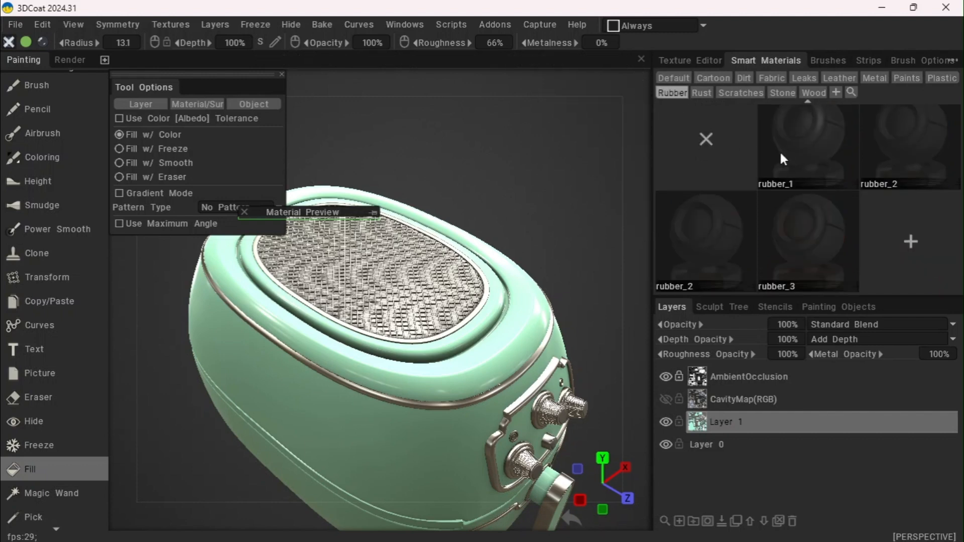
Start a new smart material in the Rubber category and set its roughness to 48%
{"action": "left_click", "coordinate": [915, 239]}
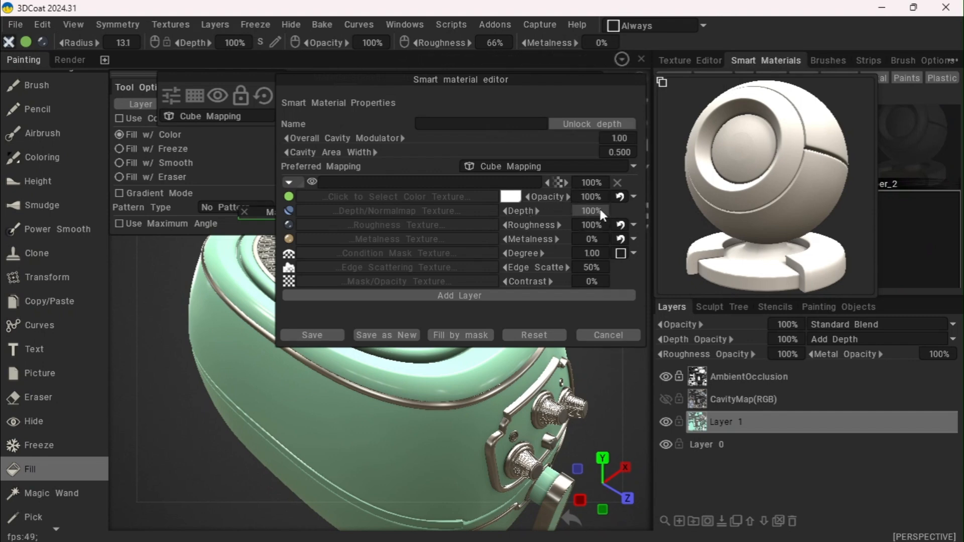
{"action": "left_click", "coordinate": [622, 200]}
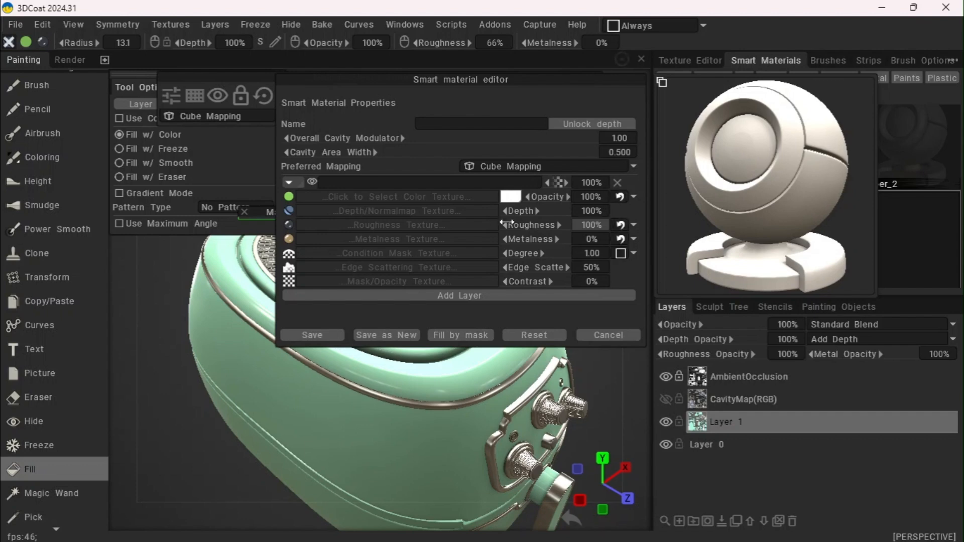
{"action": "left_click_drag", "start_coordinate": [533, 227], "coordinate": [507, 226]}
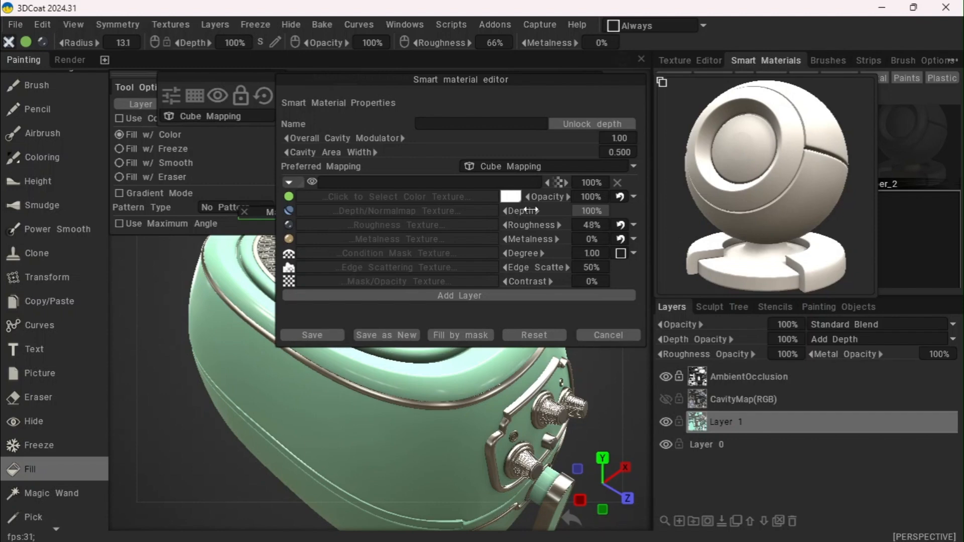
Give the new smart material a near-black #111111 color and 57% roughness, and save it
{"action": "left_click", "coordinate": [511, 199]}
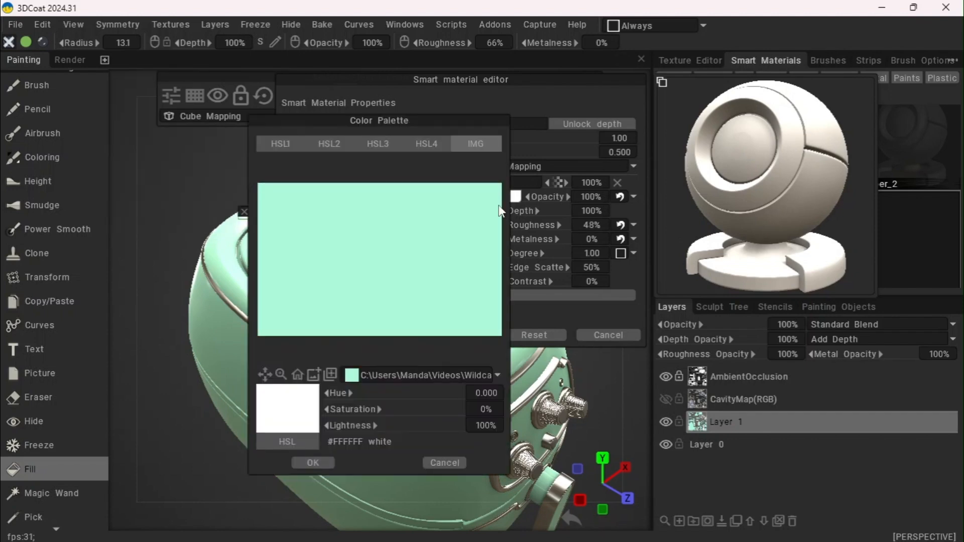
{"action": "left_click", "coordinate": [339, 145]}
{"action": "left_click", "coordinate": [285, 366]}
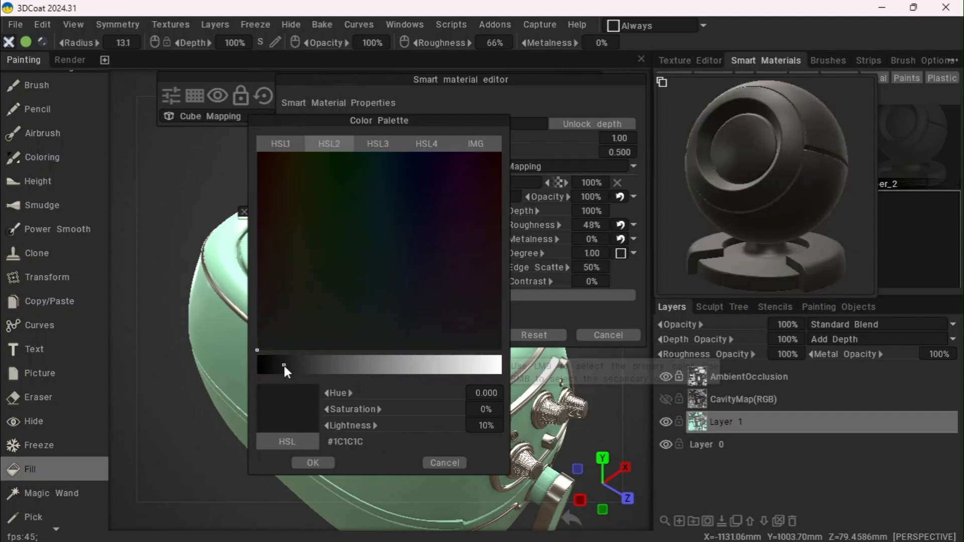
{"action": "left_click", "coordinate": [273, 365]}
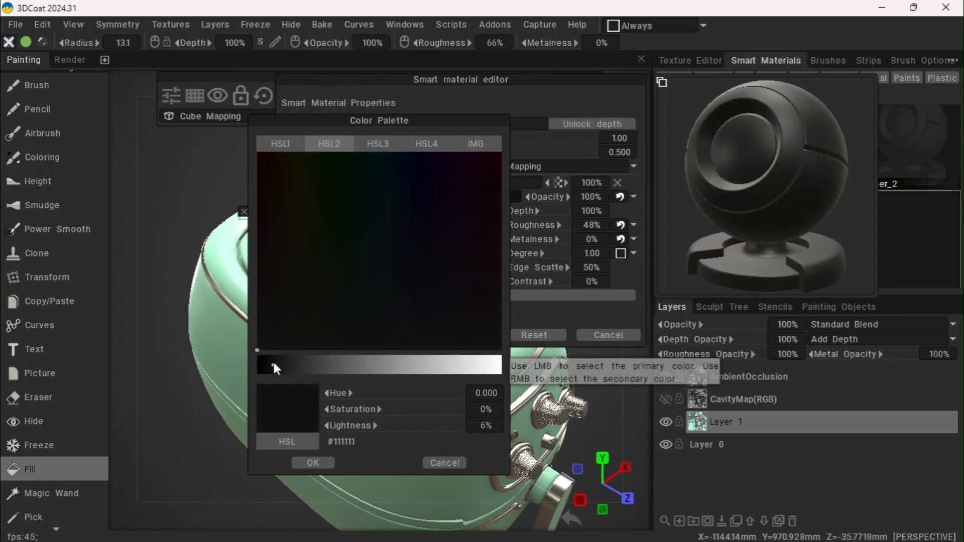
{"action": "left_click", "coordinate": [312, 463]}
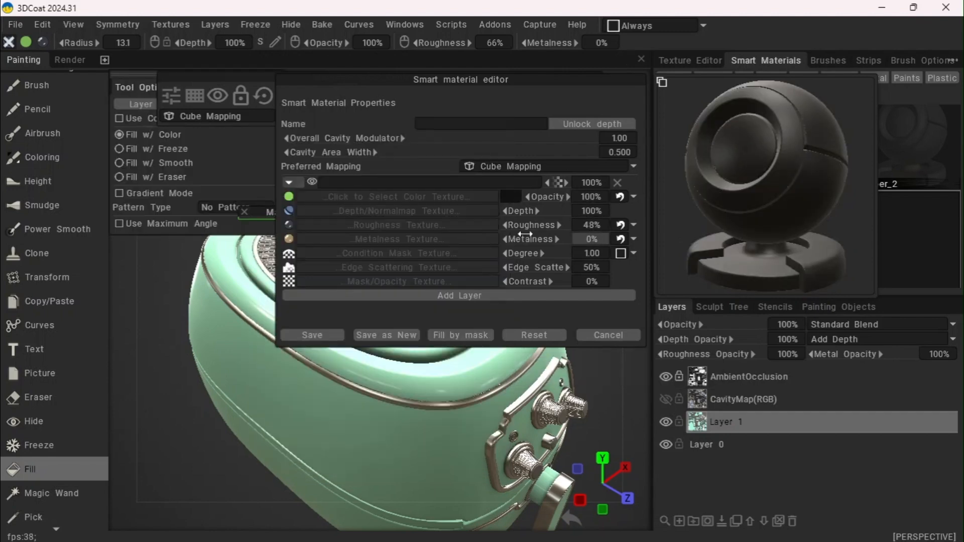
{"action": "left_click_drag", "start_coordinate": [536, 229], "coordinate": [547, 229]}
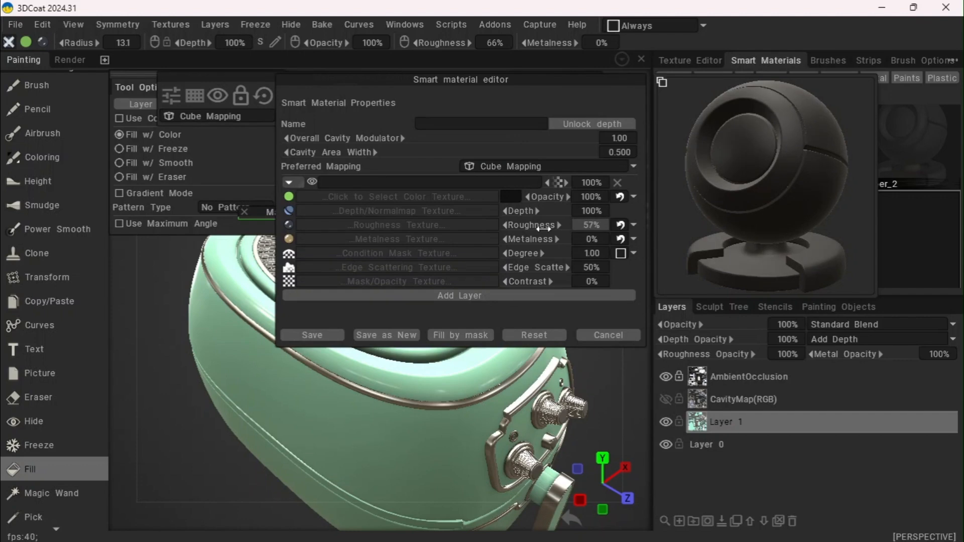
{"action": "left_click", "coordinate": [314, 335]}
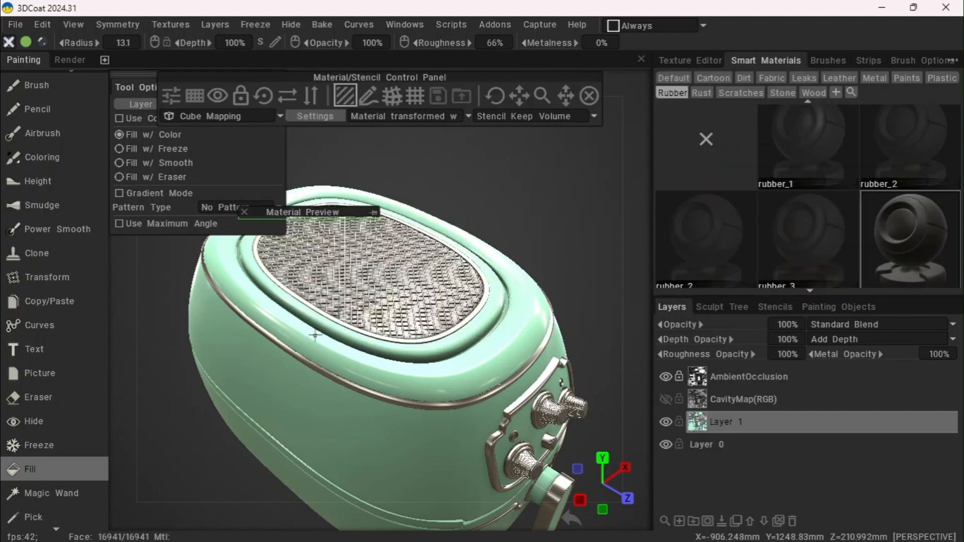
Fill the caps of the three control knobs and the small button below them with the new black rubber material
{"action": "left_click_drag", "start_coordinate": [572, 210], "coordinate": [500, 159]}
{"action": "mouse_move", "coordinate": [374, 57]}
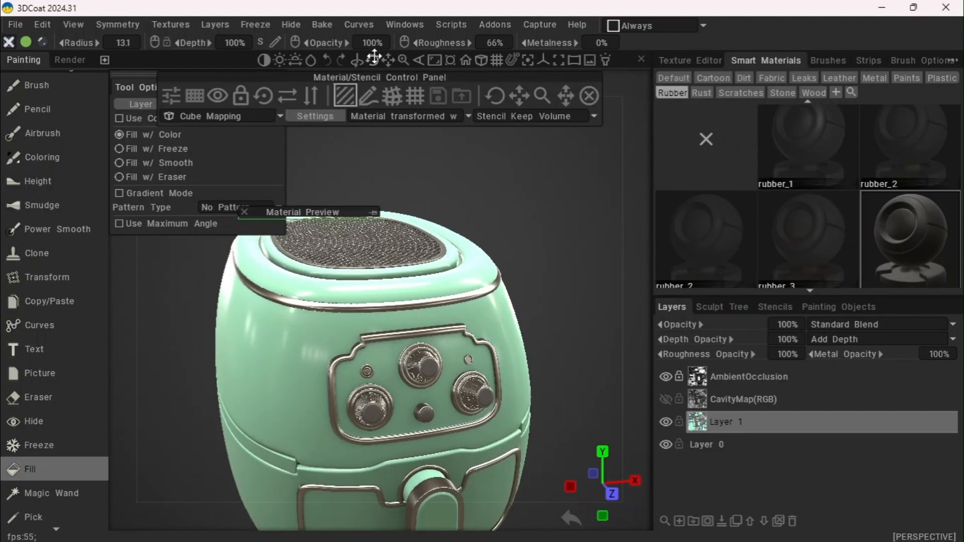
{"action": "left_click_drag", "start_coordinate": [390, 61], "coordinate": [408, 64]}
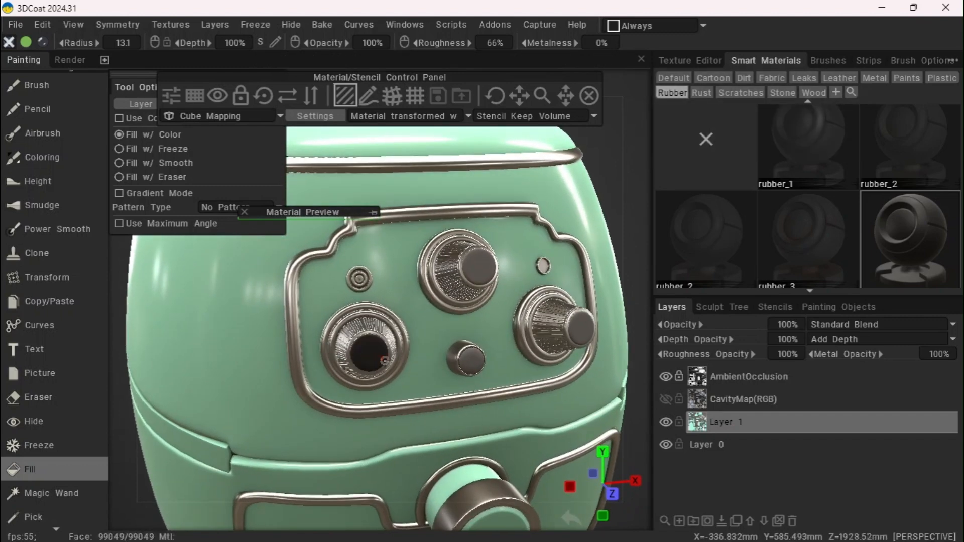
{"action": "left_click", "coordinate": [469, 360]}
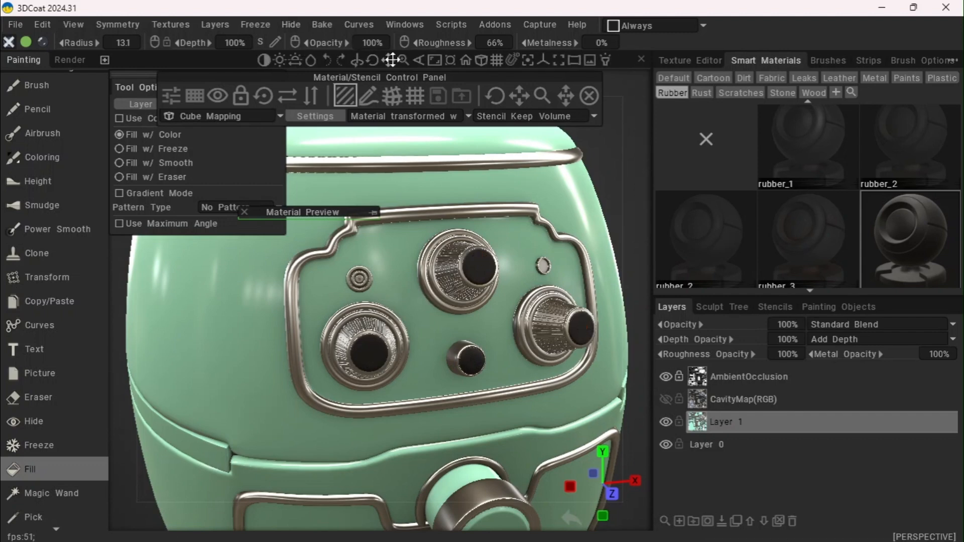
Fill the undersides of the four feet with the black rubber material and check the whole air fryer
{"action": "left_click_drag", "start_coordinate": [404, 60], "coordinate": [389, 28]}
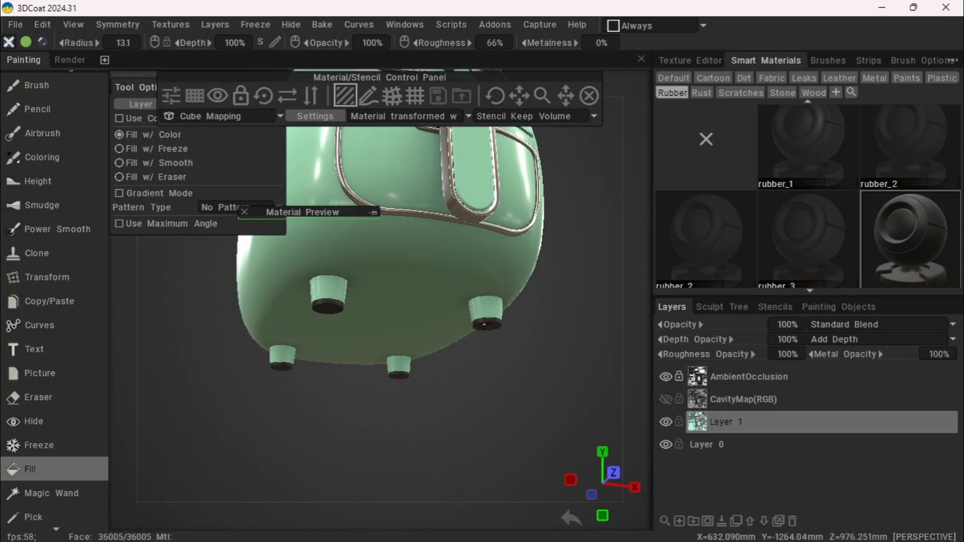
{"action": "mouse_move", "coordinate": [395, 59]}
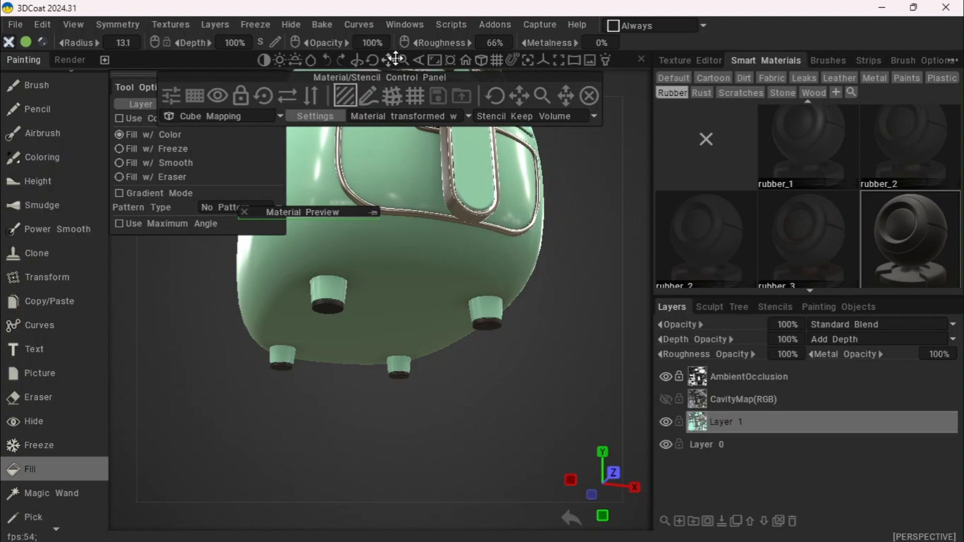
{"action": "mouse_move", "coordinate": [392, 60]}
{"action": "left_mouse_down"}
{"action": "mouse_move", "coordinate": [378, 64]}
{"action": "mouse_move", "coordinate": [403, 61]}
{"action": "left_mouse_up"}
{"action": "left_click_drag", "start_coordinate": [205, 355], "coordinate": [145, 345]}
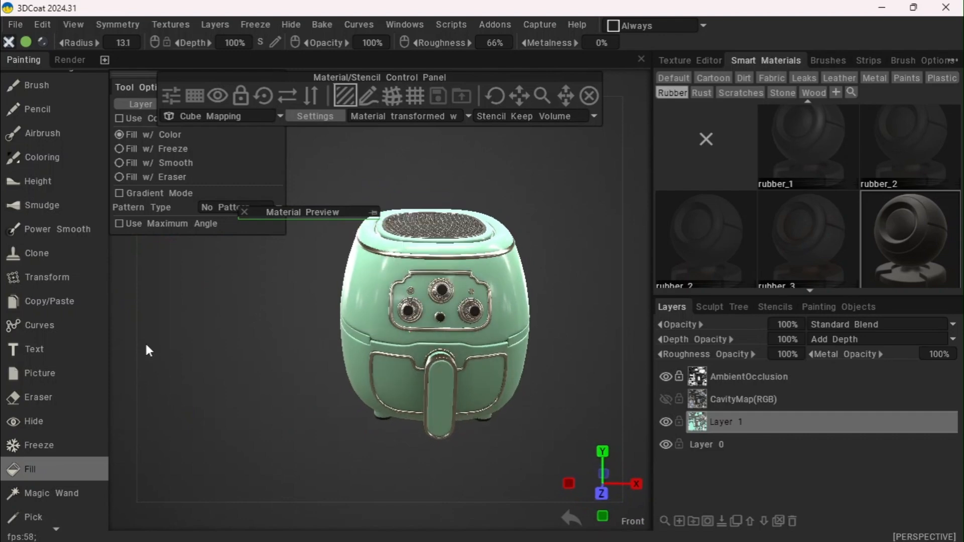
Switch to an orthographic front view of the control panel and add two layers above Layer 1
{"action": "mouse_move", "coordinate": [390, 63]}
{"action": "left_mouse_down"}
{"action": "mouse_move", "coordinate": [407, 65]}
{"action": "mouse_move", "coordinate": [392, 58]}
{"action": "left_mouse_up"}
{"action": "key", "text": "KP_5"}
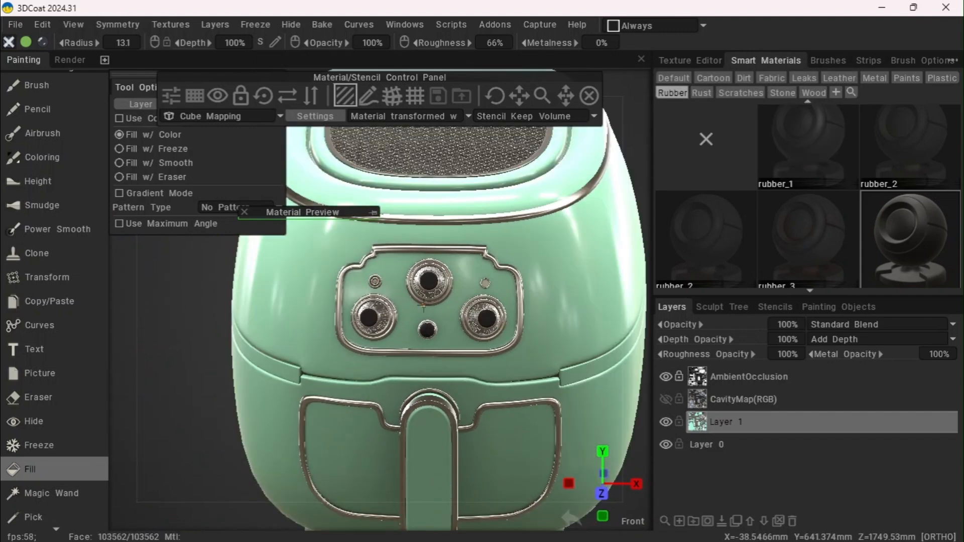
{"action": "key", "text": "KP_2"}
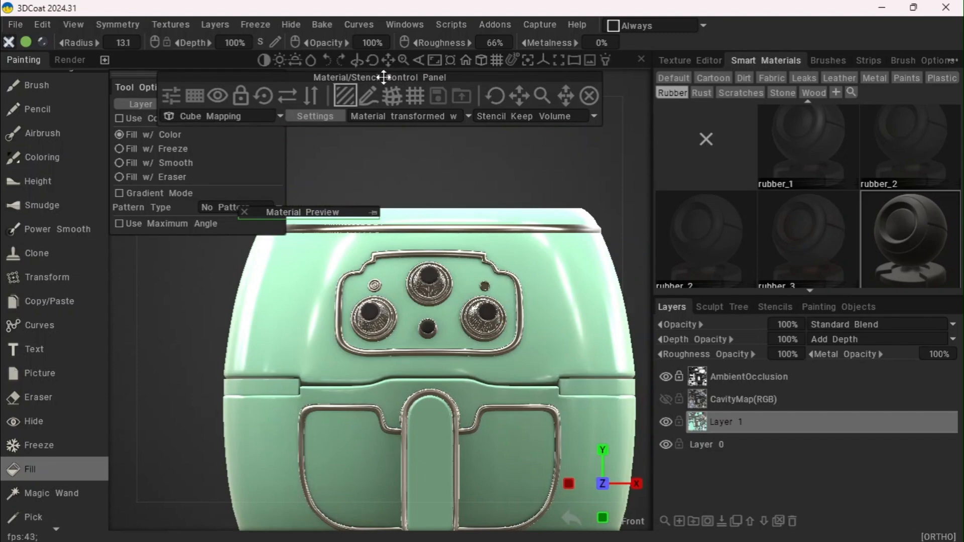
{"action": "mouse_move", "coordinate": [375, 66]}
{"action": "left_mouse_down"}
{"action": "mouse_move", "coordinate": [403, 61]}
{"action": "mouse_move", "coordinate": [387, 62]}
{"action": "left_mouse_up"}
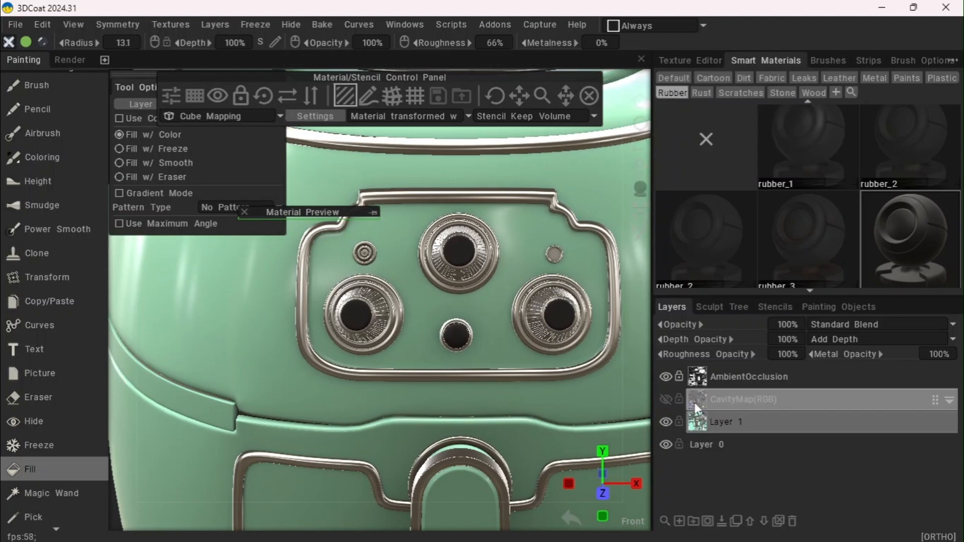
{"action": "left_click", "coordinate": [678, 518]}
{"action": "left_click", "coordinate": [678, 519]}
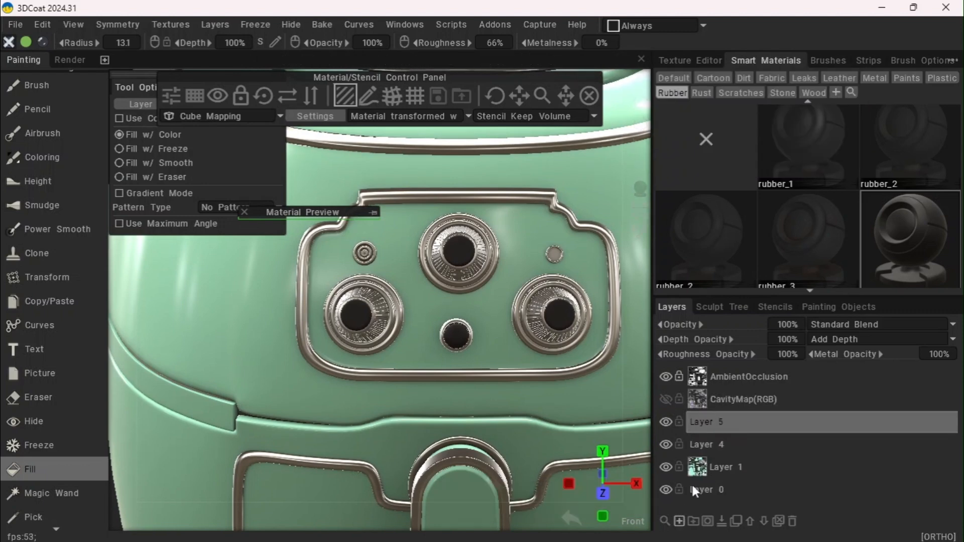
Rename the upper of the two new layers to Graphics
{"action": "left_click", "coordinate": [718, 448]}
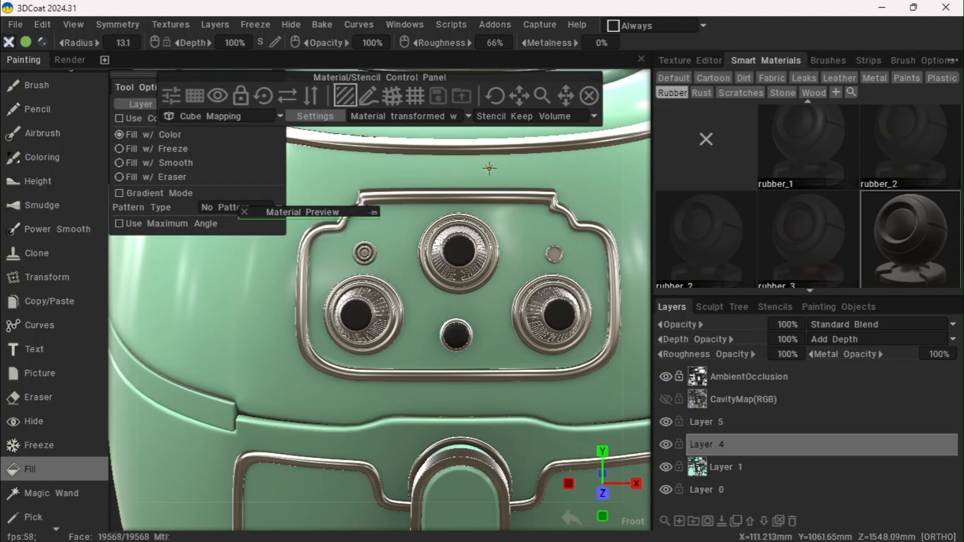
{"action": "left_click", "coordinate": [710, 422]}
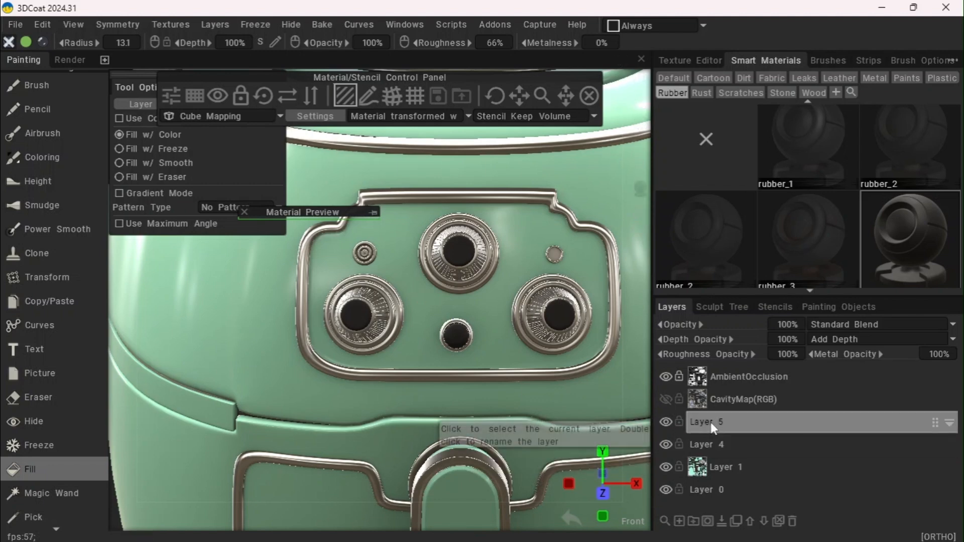
{"action": "left_click", "coordinate": [715, 452]}
{"action": "left_click", "coordinate": [710, 424]}
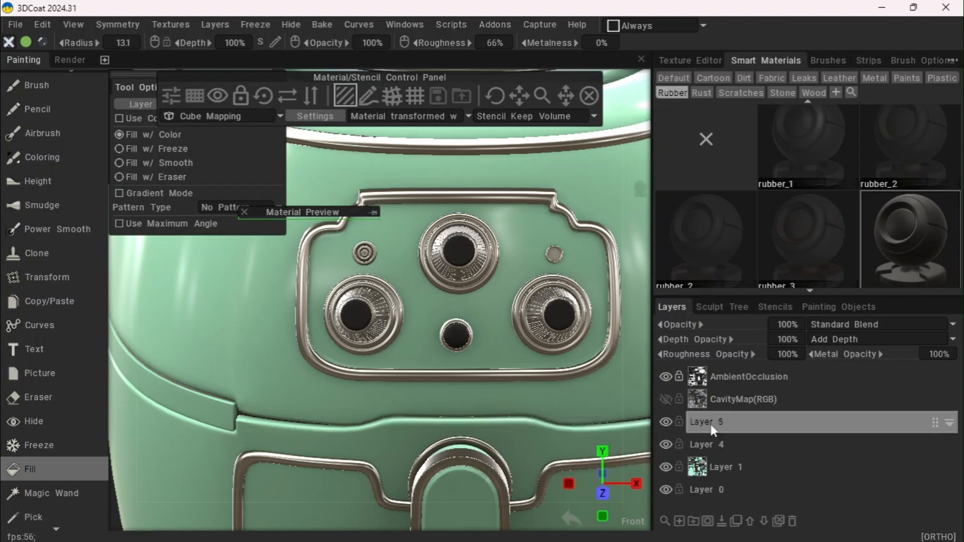
{"action": "left_click", "coordinate": [710, 442]}
{"action": "left_click", "coordinate": [709, 422]}
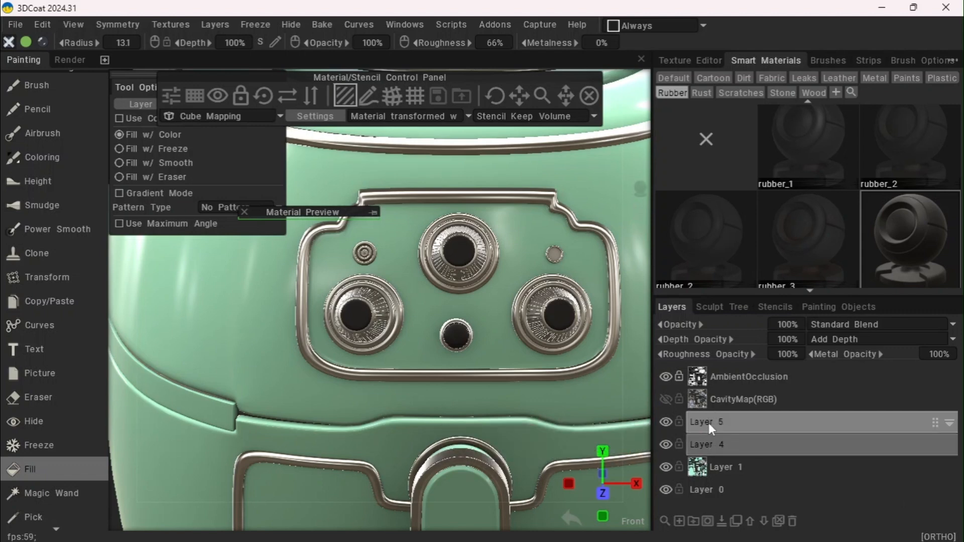
{"action": "double_click", "coordinate": [709, 423]}
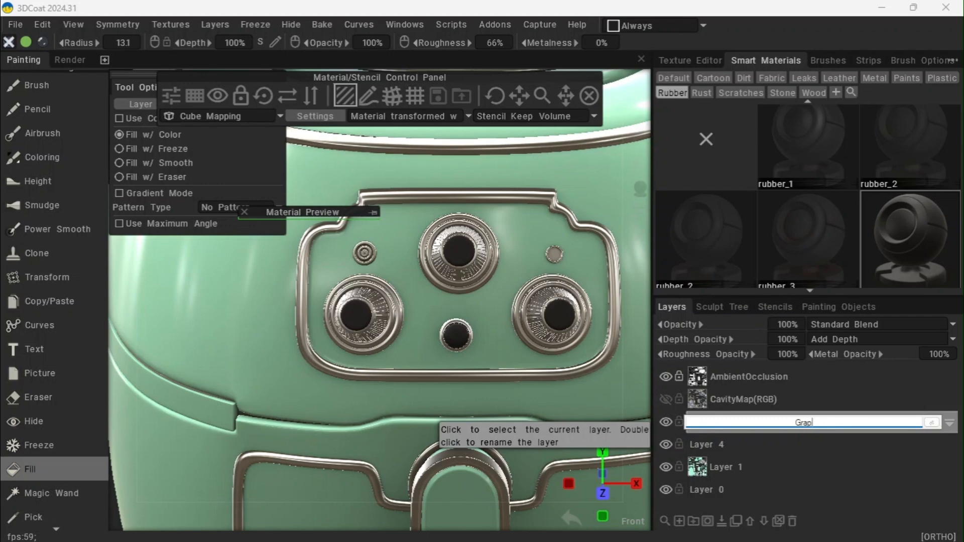
{"action": "type", "text": "Graphics"}
{"action": "key", "text": "Return"}
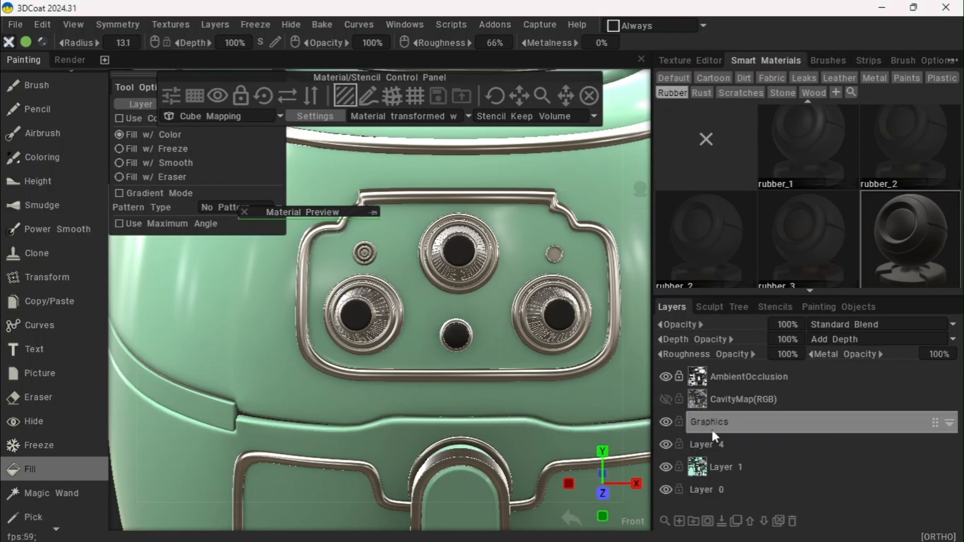
Make the Graphics layer current, activate the Picture tool, and show the Default smart materials
{"action": "left_click", "coordinate": [720, 446]}
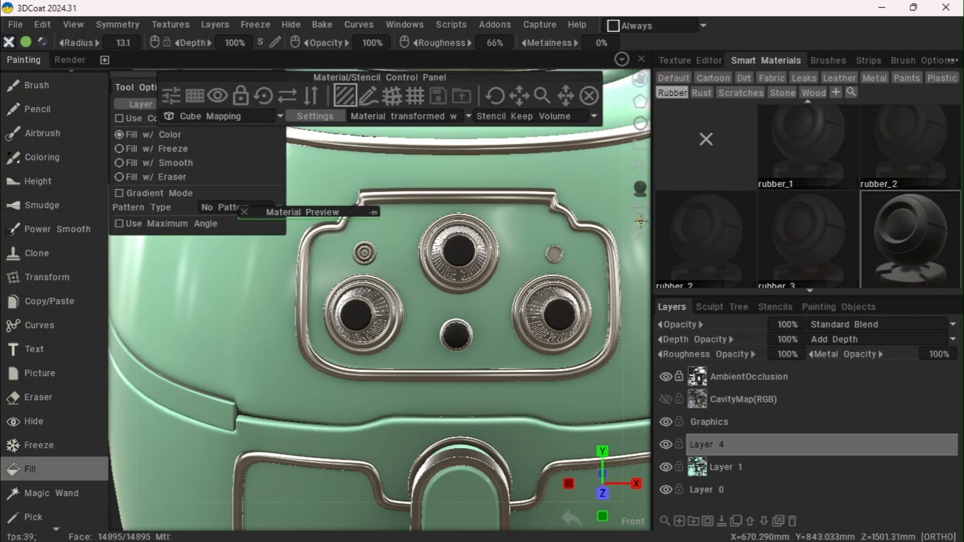
{"action": "left_click", "coordinate": [716, 415]}
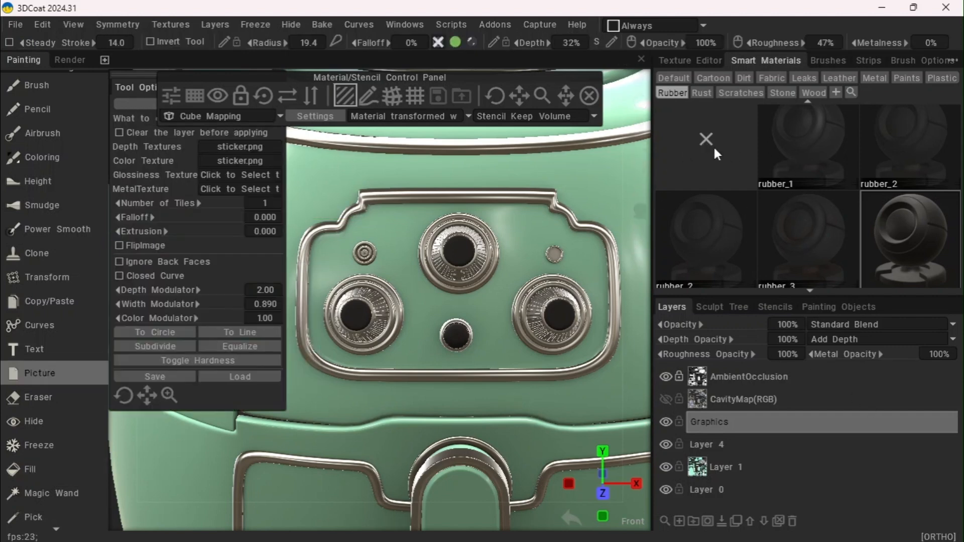
{"action": "left_click", "coordinate": [674, 78]}
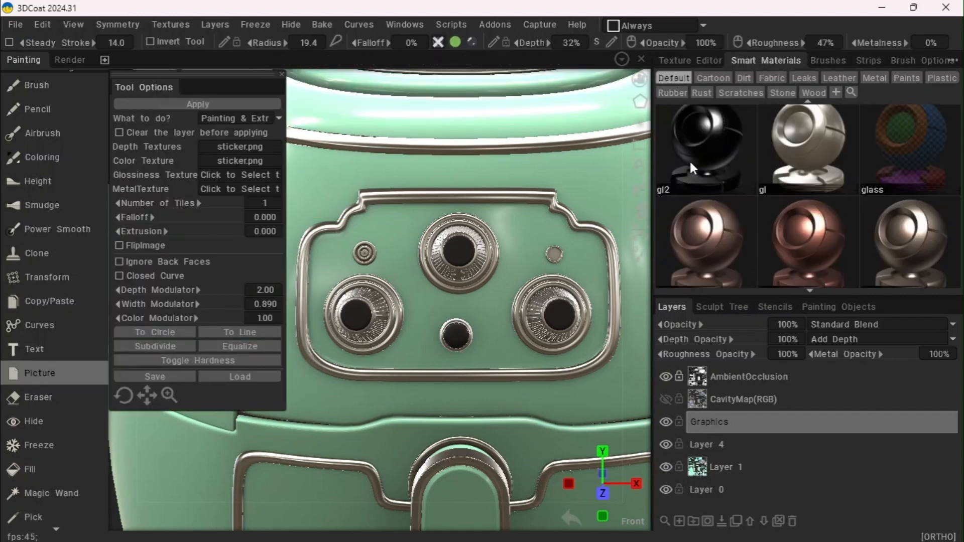
{"action": "scroll", "coordinate": [713, 146], "scroll_direction": "down", "scroll_amount": 5}
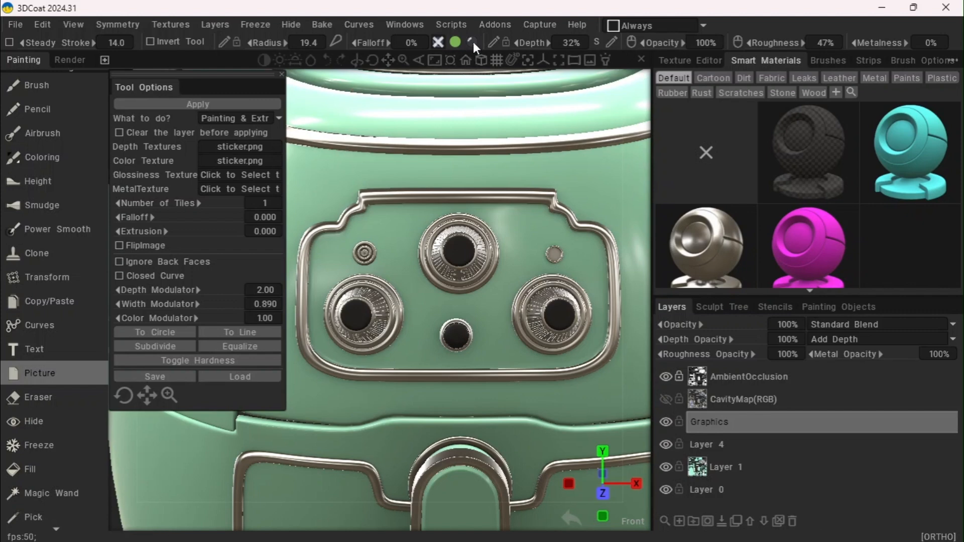
Load Det2.png as the Picture tool's color texture and remove sticker.png from its depth texture
{"action": "mouse_move", "coordinate": [449, 44]}
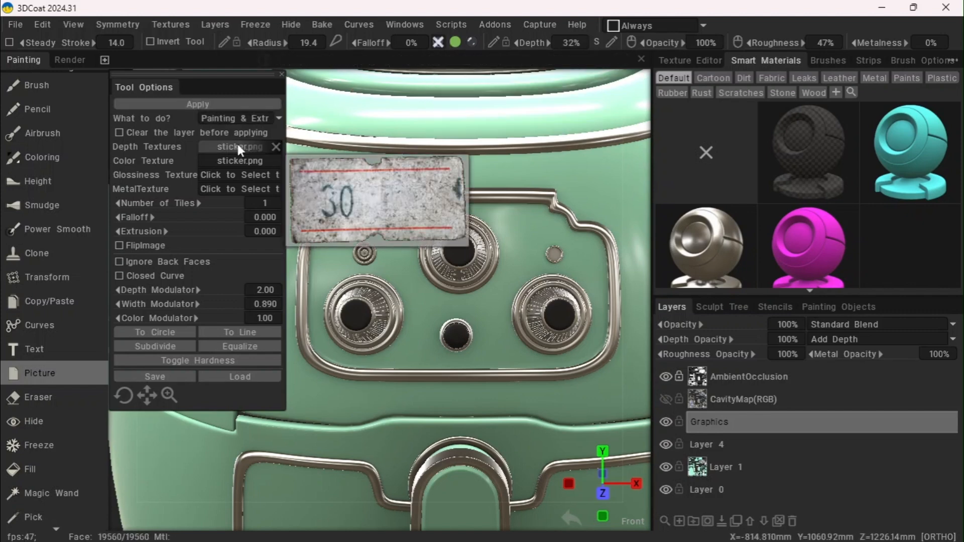
{"action": "left_click", "coordinate": [239, 162]}
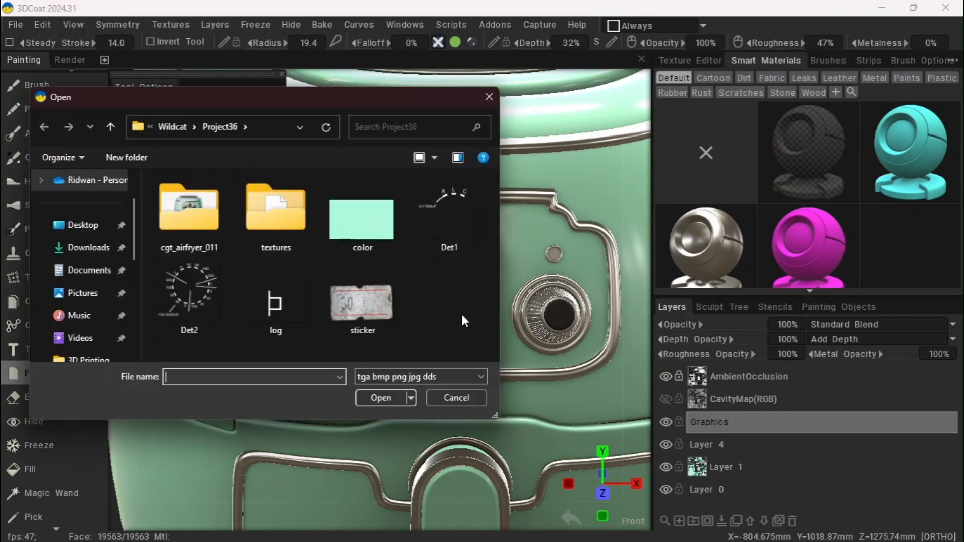
{"action": "left_click", "coordinate": [171, 306]}
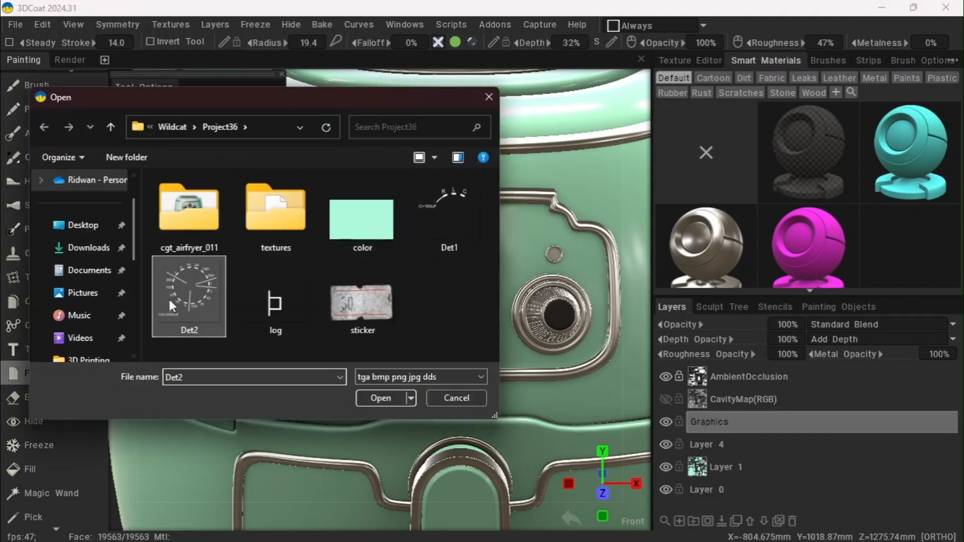
{"action": "left_click", "coordinate": [391, 396]}
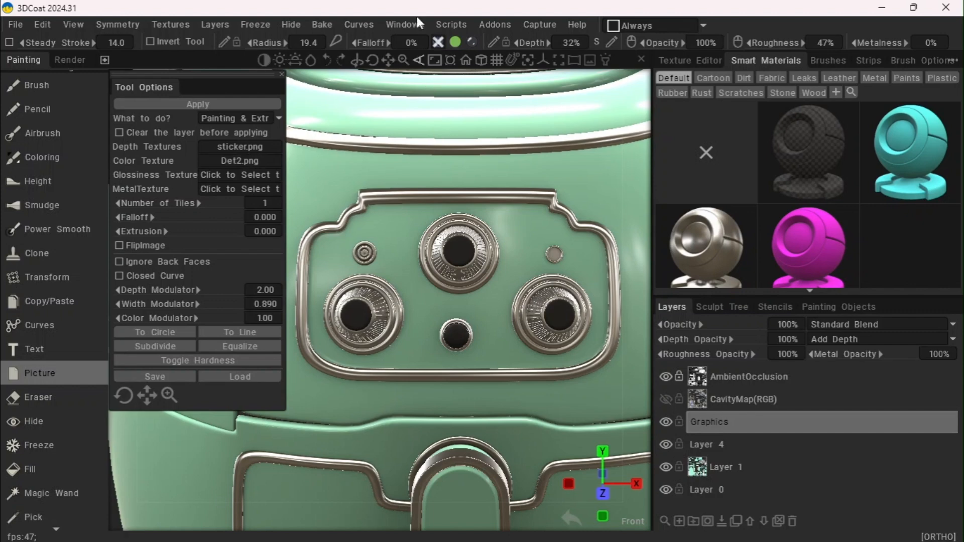
{"action": "middle_click_drag", "start_coordinate": [390, 62], "coordinate": [405, 68]}
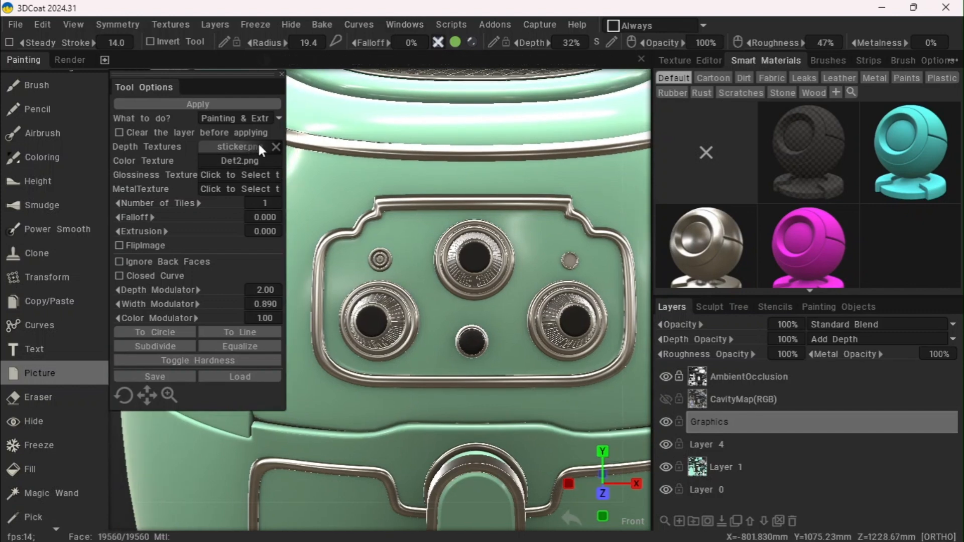
{"action": "left_click", "coordinate": [275, 145]}
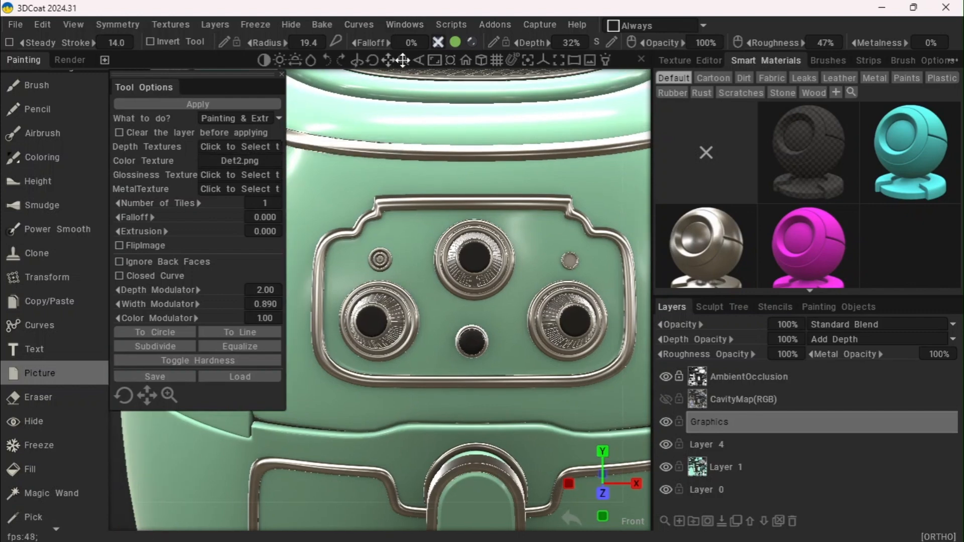
Hide the painting object Plane.007, the mint plate behind the control knobs
{"action": "left_click_drag", "start_coordinate": [403, 60], "coordinate": [447, 71]}
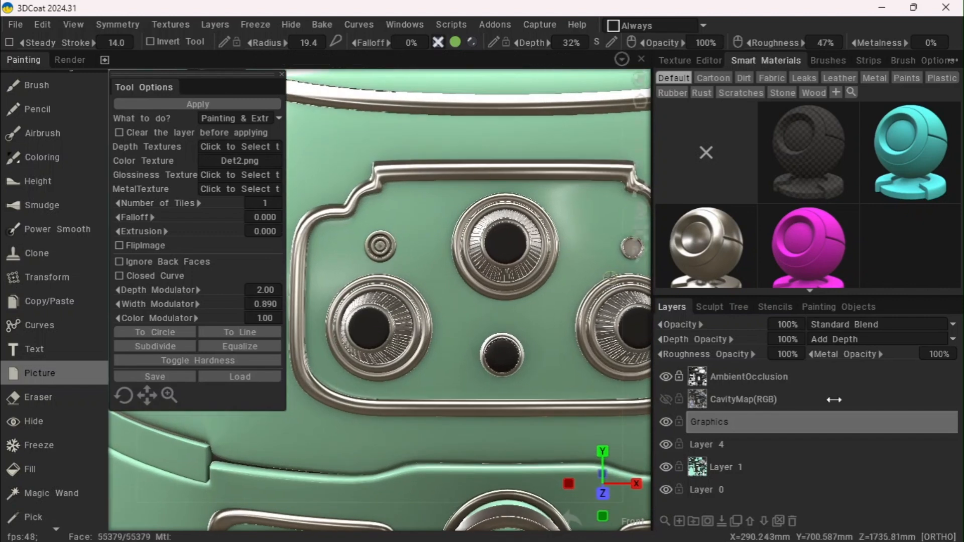
{"action": "left_click", "coordinate": [818, 307]}
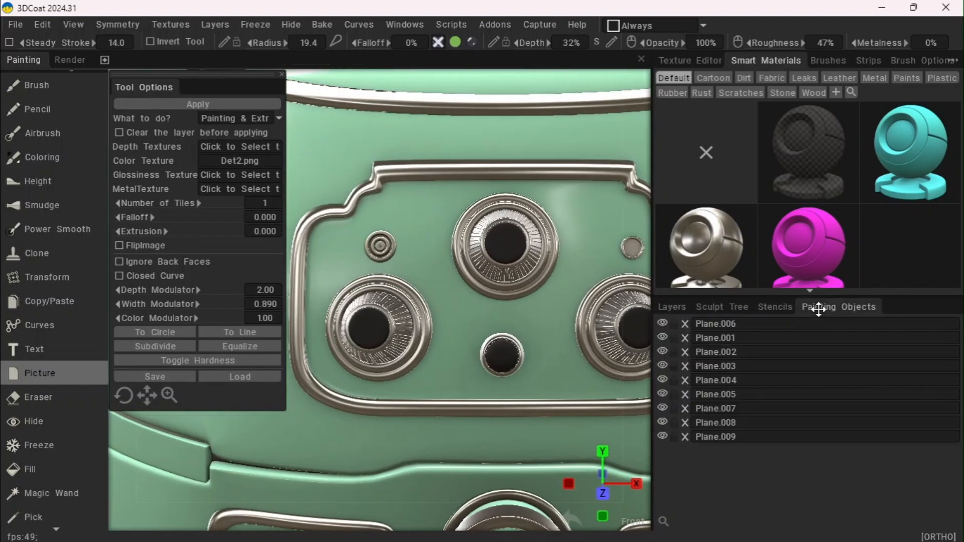
{"action": "left_click", "coordinate": [660, 408]}
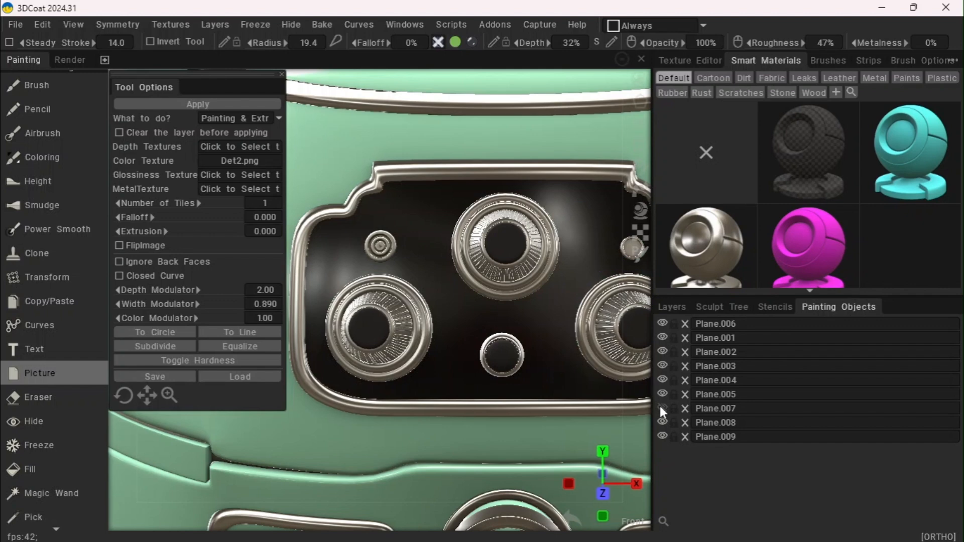
Make the painting object Plane.007 visible again and isolate it by hiding all the other objects
{"action": "left_click", "coordinate": [660, 408]}
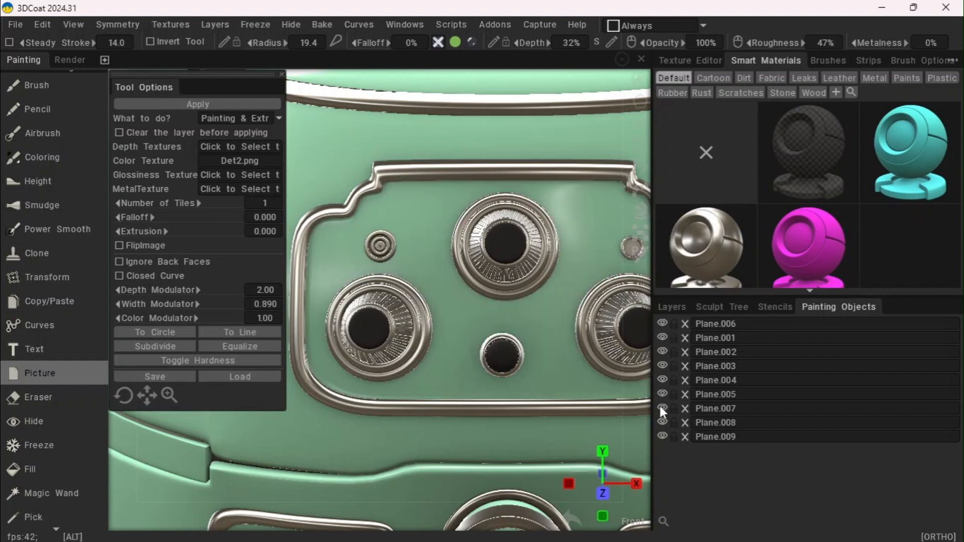
{"action": "left_click", "coordinate": [661, 409], "text": "alt"}
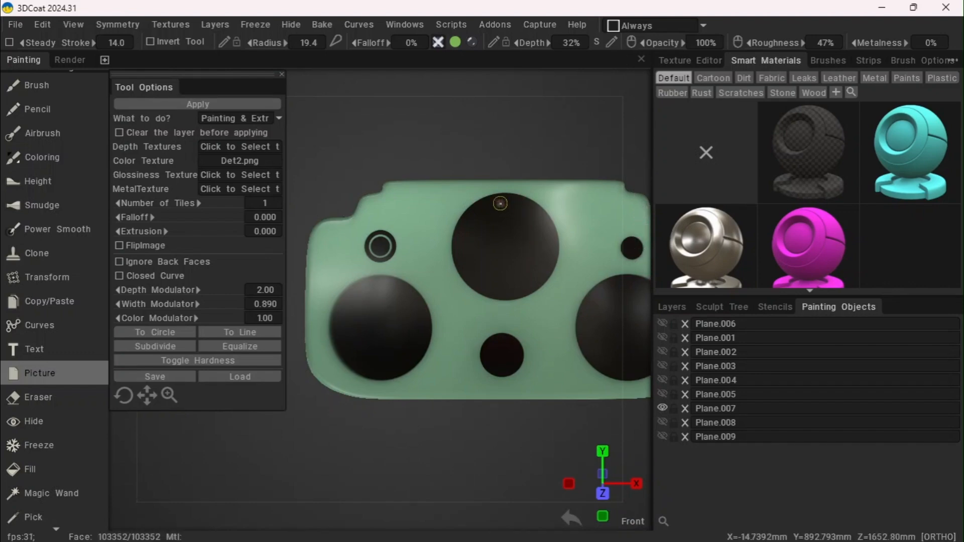
Place the Det2 picture along a line across the lower-left knob recess and set its width modulator to 0.950
{"action": "left_click_drag", "start_coordinate": [373, 56], "coordinate": [408, 53]}
{"action": "left_click", "coordinate": [341, 340]}
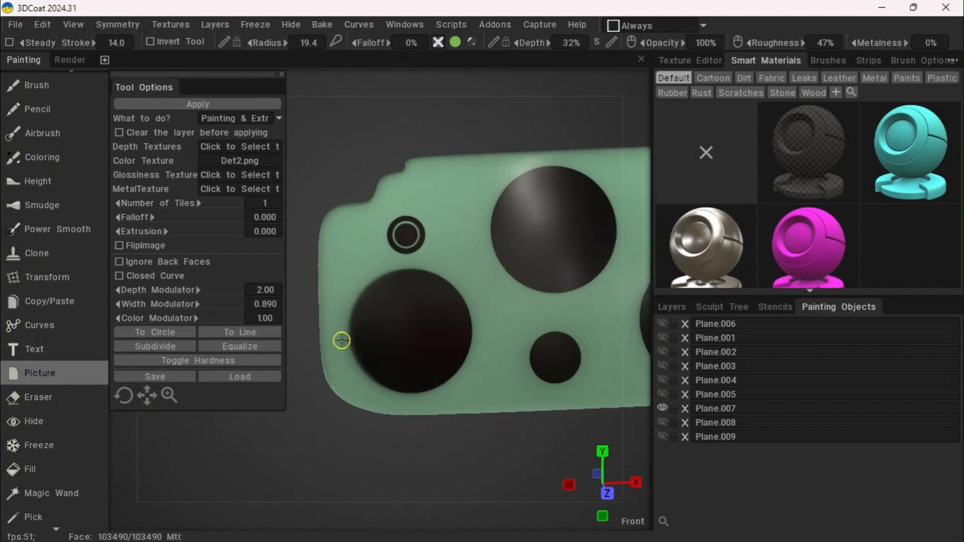
{"action": "left_click", "coordinate": [500, 332]}
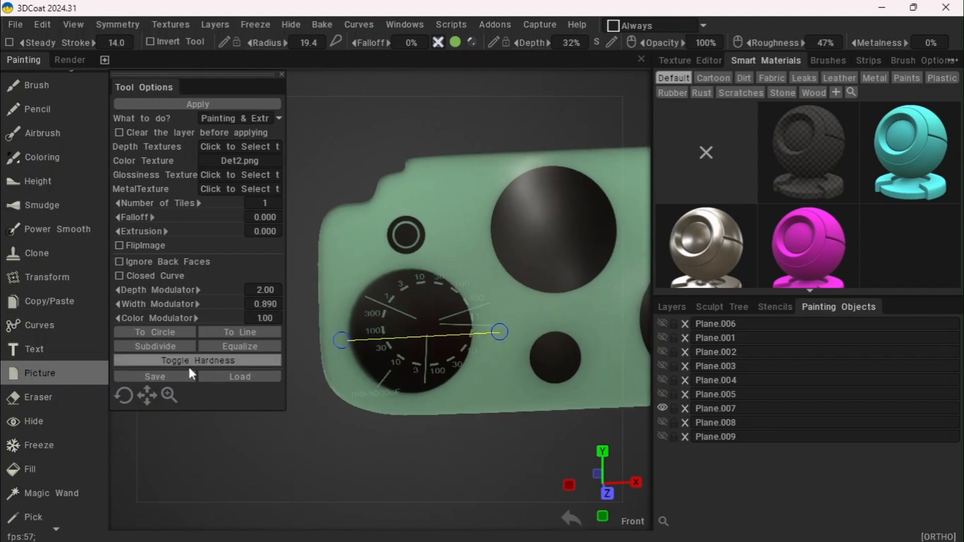
{"action": "left_click_drag", "start_coordinate": [148, 305], "coordinate": [160, 305]}
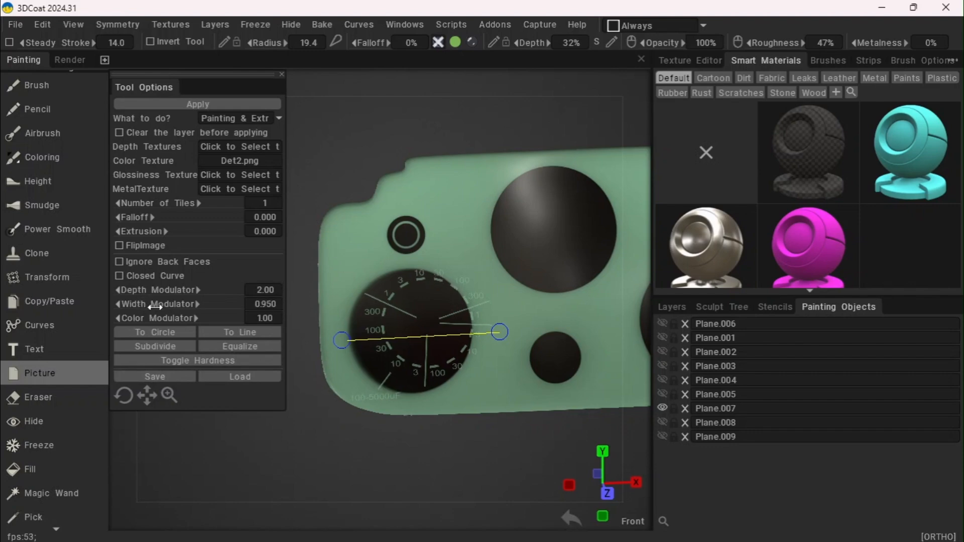
Change the primary painting color to near-black, #030303
{"action": "scroll", "coordinate": [42, 234], "scroll_direction": "up", "scroll_amount": 3}
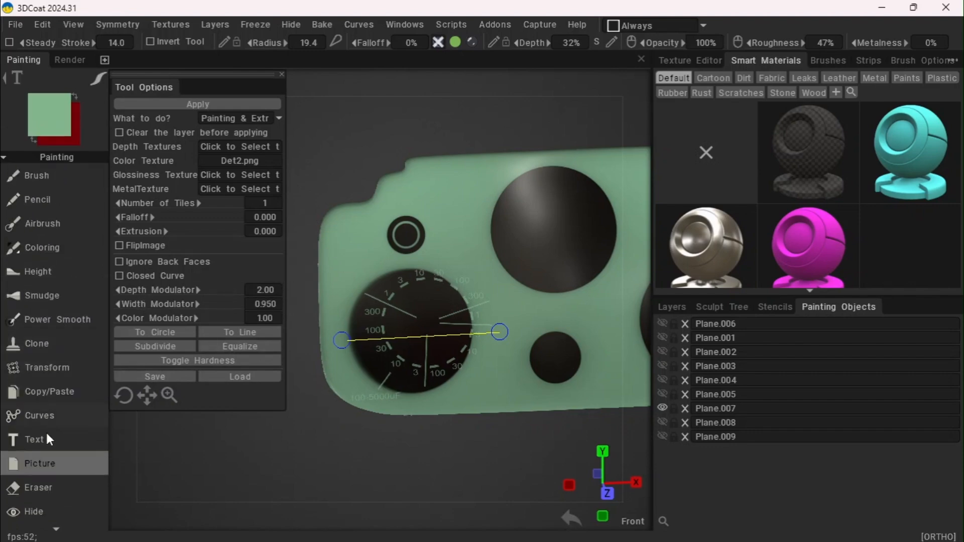
{"action": "left_click", "coordinate": [49, 110]}
{"action": "left_click", "coordinate": [272, 365]}
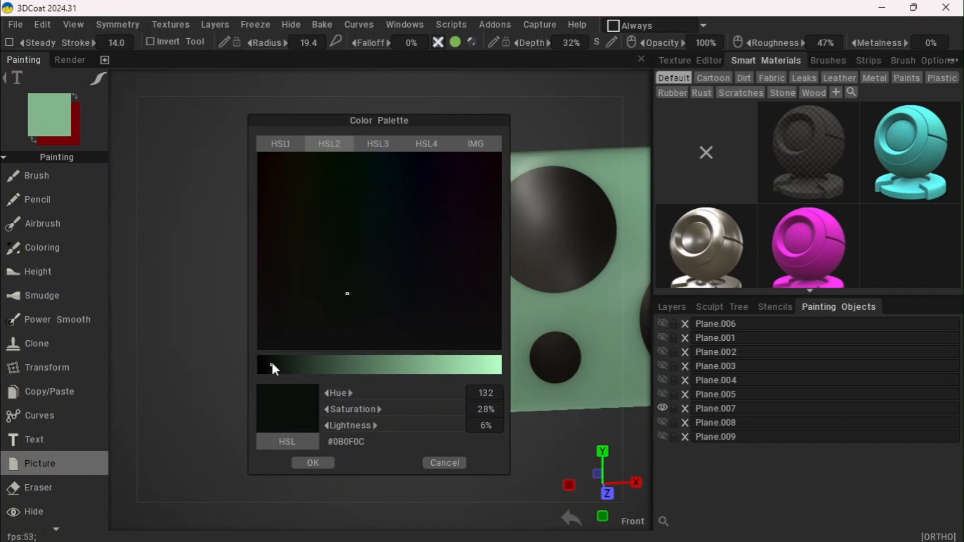
{"action": "left_click", "coordinate": [258, 360]}
{"action": "left_click", "coordinate": [328, 350]}
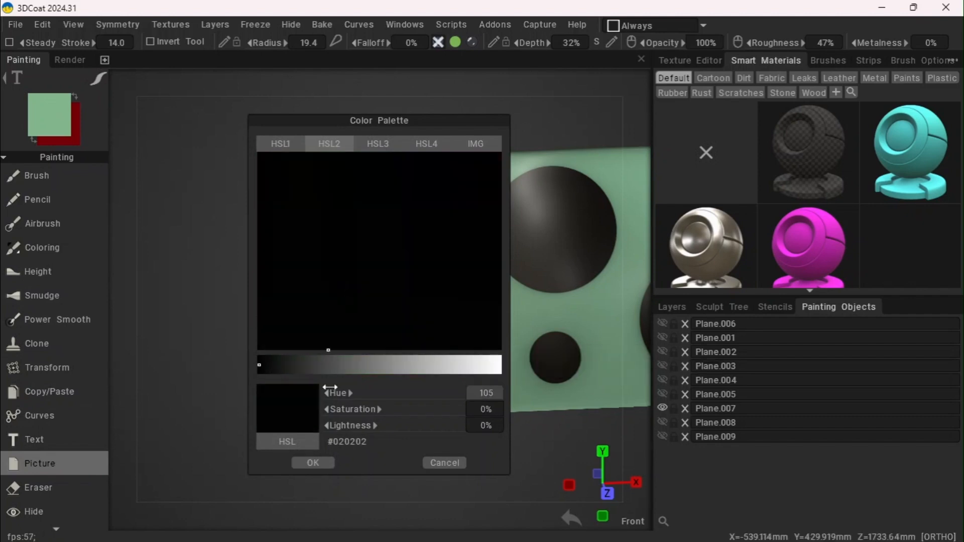
{"action": "mouse_move", "coordinate": [267, 366]}
{"action": "left_mouse_down"}
{"action": "mouse_move", "coordinate": [284, 362]}
{"action": "mouse_move", "coordinate": [259, 362]}
{"action": "left_mouse_up"}
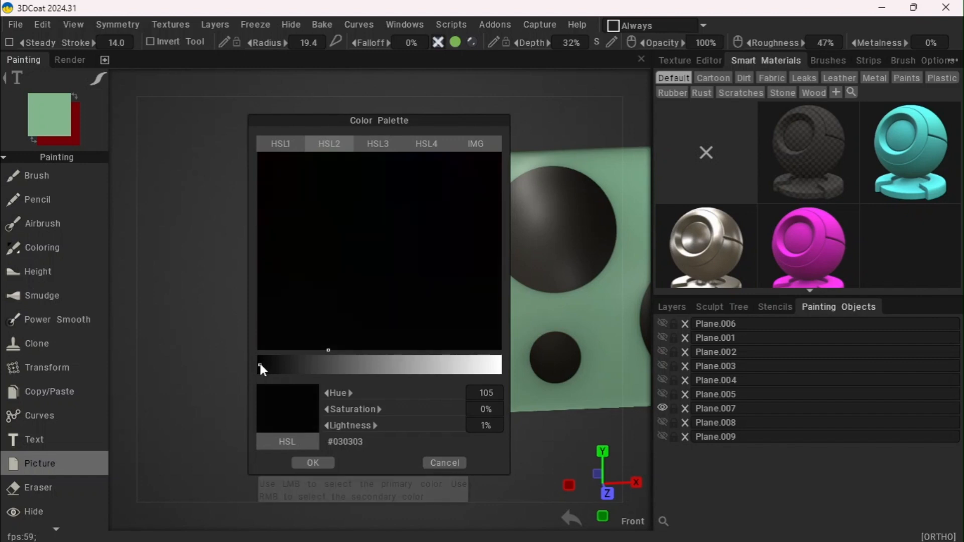
{"action": "left_click", "coordinate": [315, 464]}
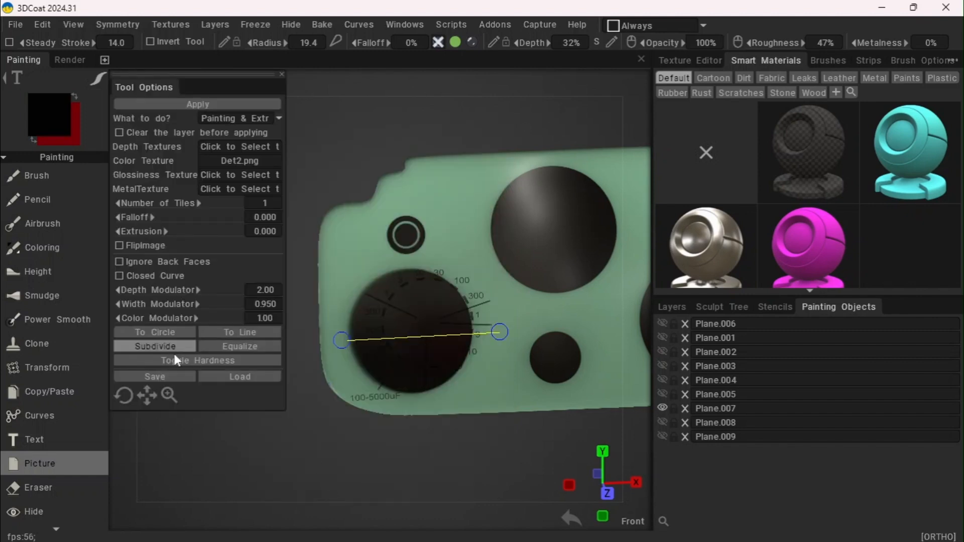
Enlarge and center the dial graphic around the lower-left knob recess, apply it, and switch to the Brush tool to check the result
{"action": "mouse_move", "coordinate": [146, 396]}
{"action": "left_mouse_down"}
{"action": "mouse_move", "coordinate": [182, 402]}
{"action": "mouse_move", "coordinate": [146, 392]}
{"action": "left_mouse_up"}
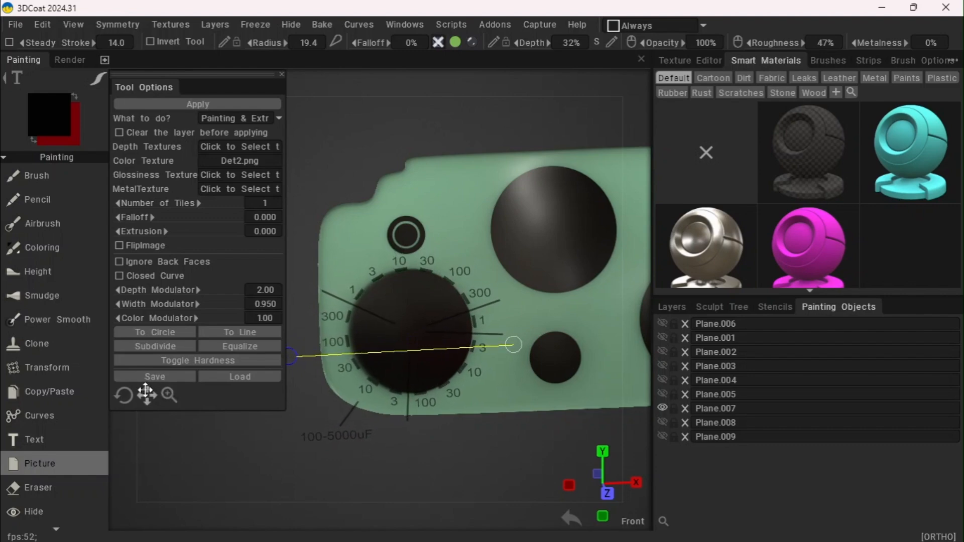
{"action": "left_click_drag", "start_coordinate": [146, 391], "coordinate": [145, 390]}
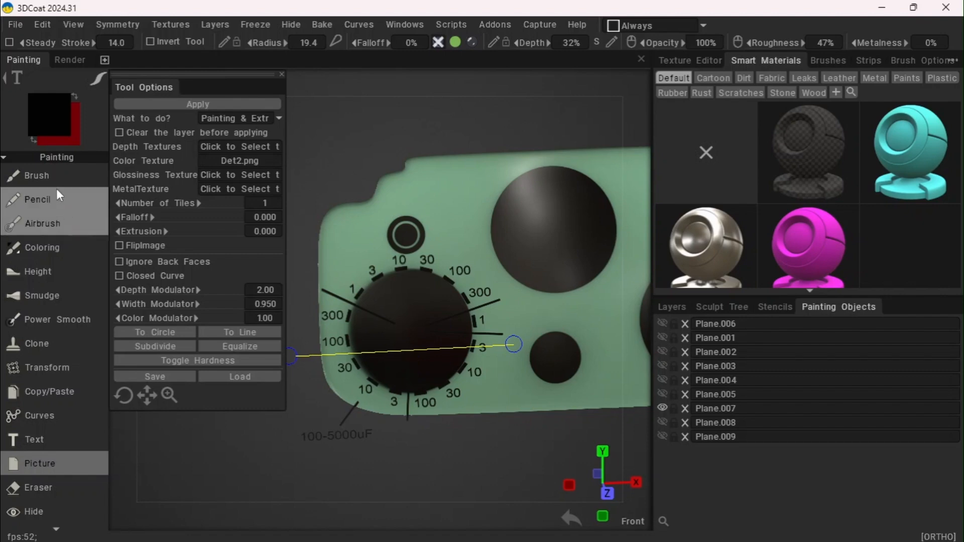
{"action": "left_click", "coordinate": [40, 171]}
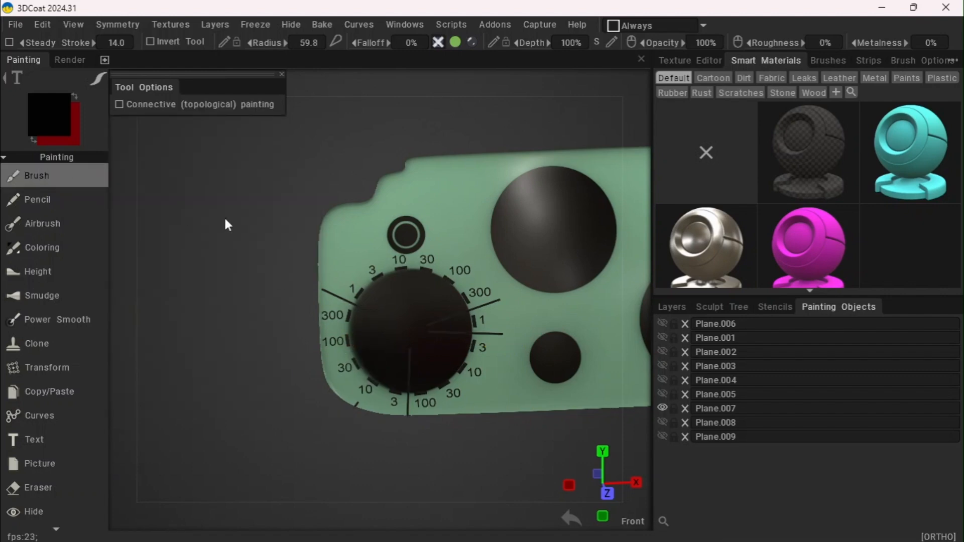
{"action": "mouse_move", "coordinate": [373, 61]}
{"action": "left_click_drag", "start_coordinate": [404, 62], "coordinate": [404, 63]}
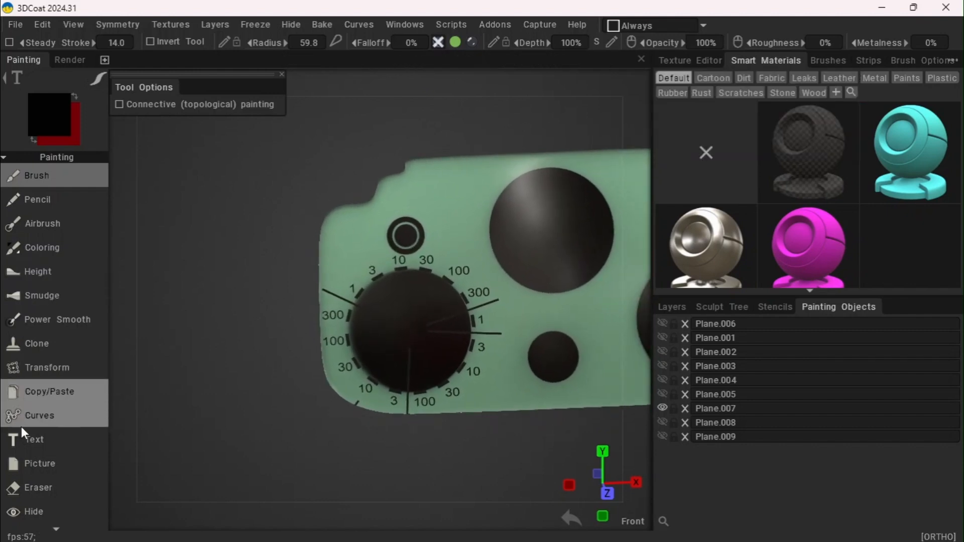
With the Picture tool, fit the Det2 dial graphic over the upper center knob recess, tilt it counterclockwise, and apply it
{"action": "left_click", "coordinate": [37, 457]}
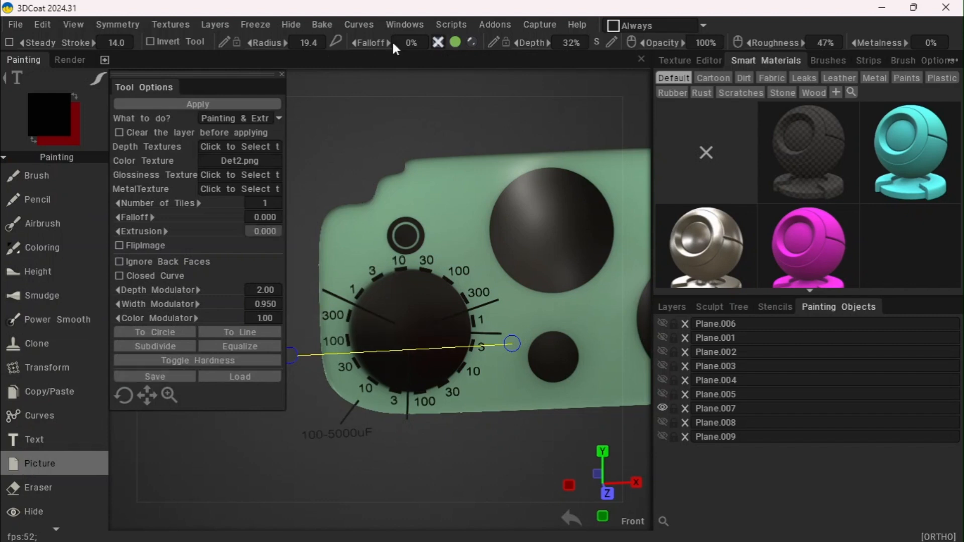
{"action": "left_click_drag", "start_coordinate": [385, 59], "coordinate": [295, 119]}
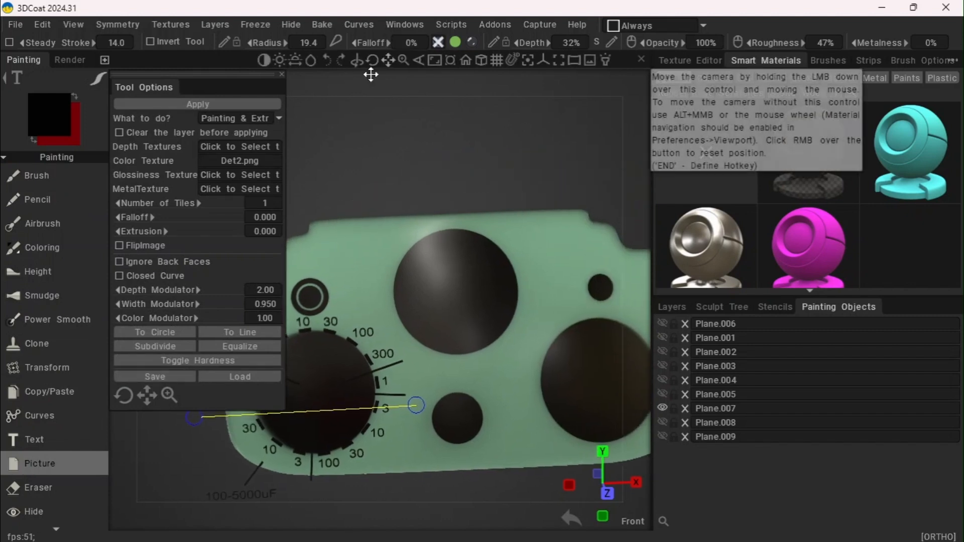
{"action": "mouse_move", "coordinate": [149, 398]}
{"action": "left_mouse_down"}
{"action": "mouse_move", "coordinate": [319, 291]}
{"action": "mouse_move", "coordinate": [287, 300]}
{"action": "mouse_move", "coordinate": [149, 396]}
{"action": "mouse_move", "coordinate": [168, 396]}
{"action": "mouse_move", "coordinate": [130, 400]}
{"action": "left_mouse_up"}
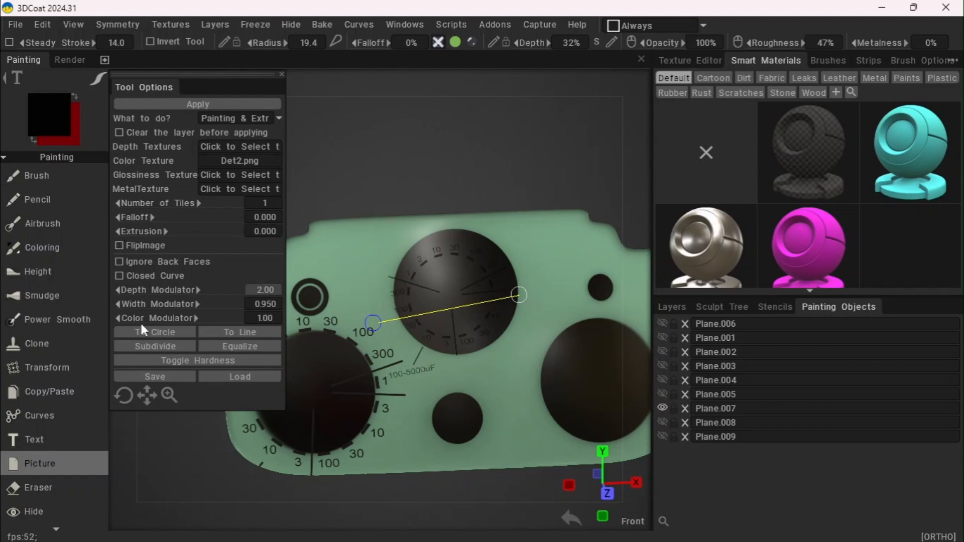
{"action": "left_click_drag", "start_coordinate": [149, 394], "coordinate": [182, 393]}
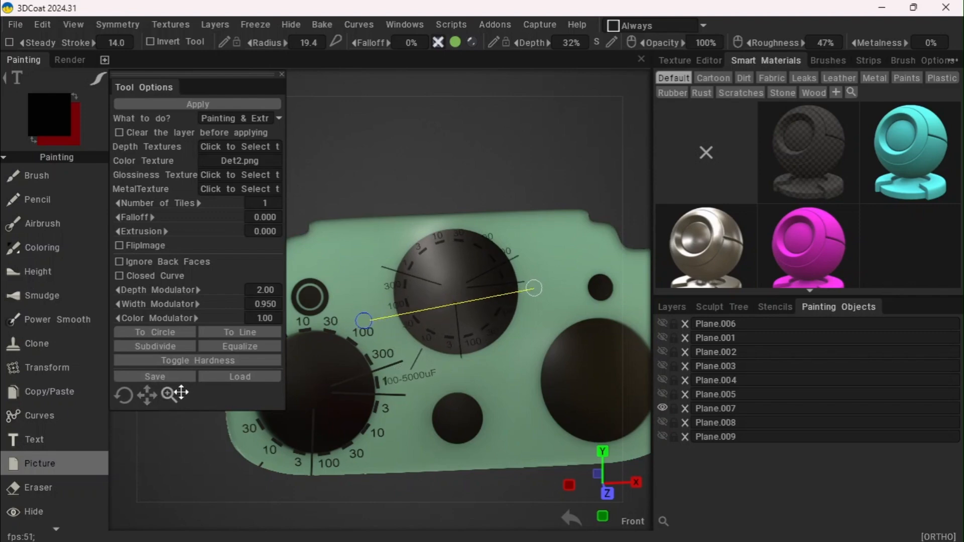
{"action": "left_click_drag", "start_coordinate": [120, 400], "coordinate": [171, 395]}
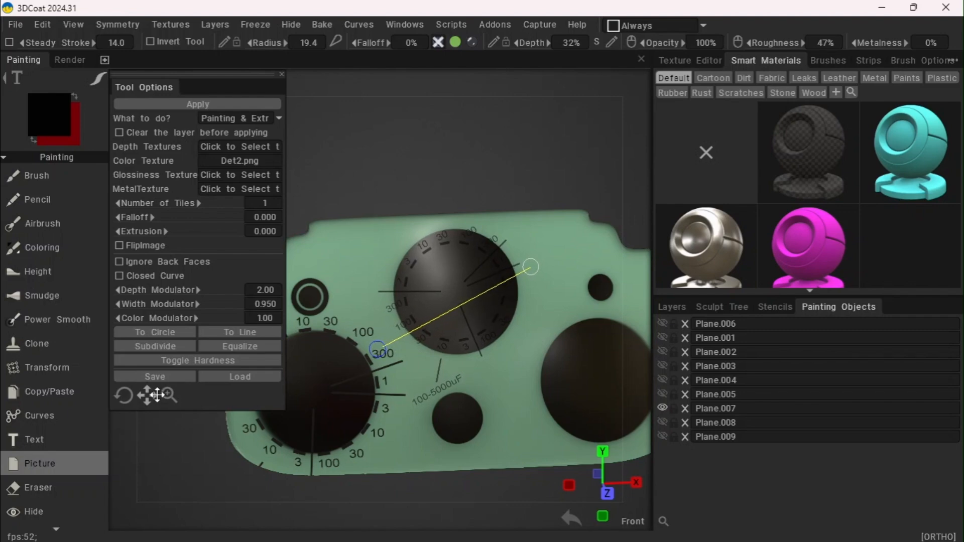
{"action": "key", "text": "Return"}
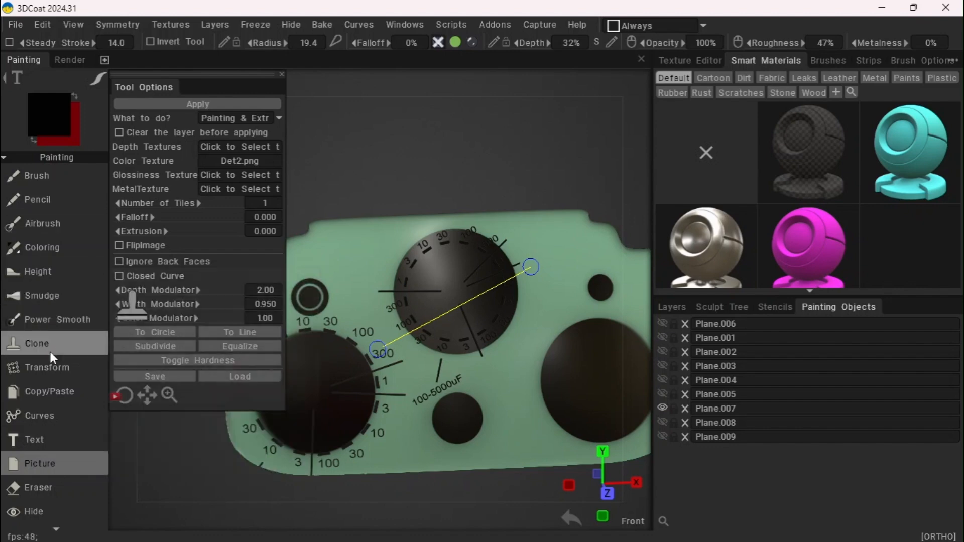
Erase the 100-5000uF label between the upper center knob recess and the small hole below it
{"action": "left_click", "coordinate": [39, 485]}
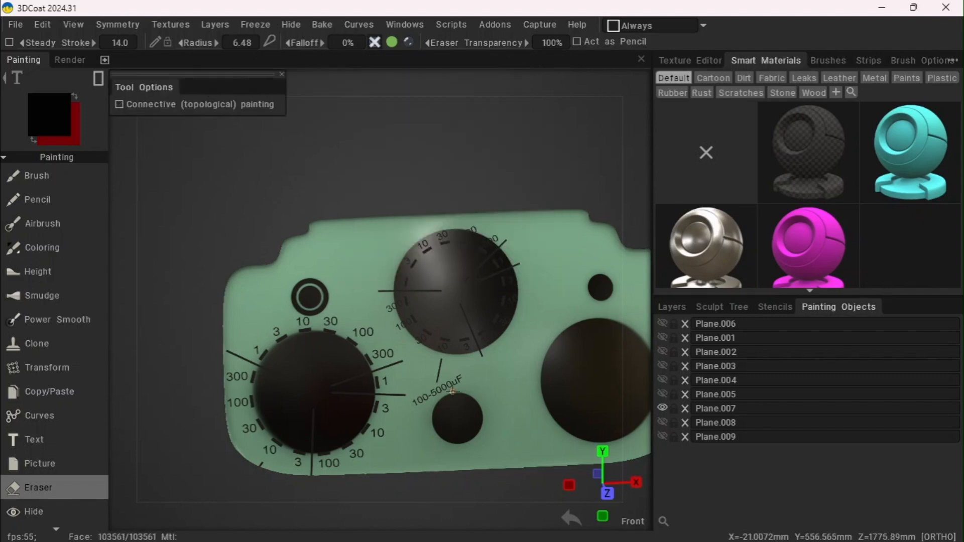
{"action": "left_click_drag", "start_coordinate": [388, 60], "coordinate": [370, 4]}
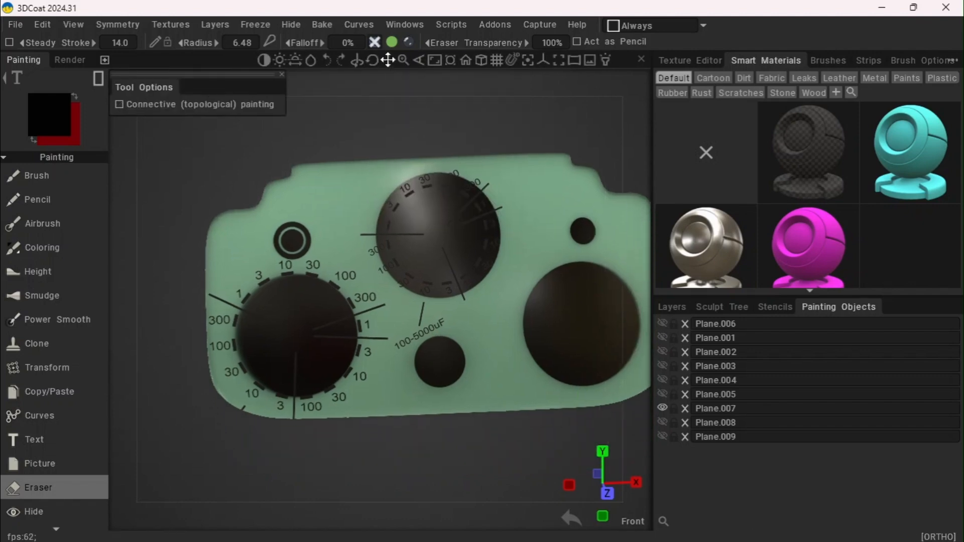
{"action": "mouse_move", "coordinate": [400, 67]}
{"action": "left_mouse_down"}
{"action": "mouse_move", "coordinate": [403, 353]}
{"action": "mouse_move", "coordinate": [442, 366]}
{"action": "left_mouse_up"}
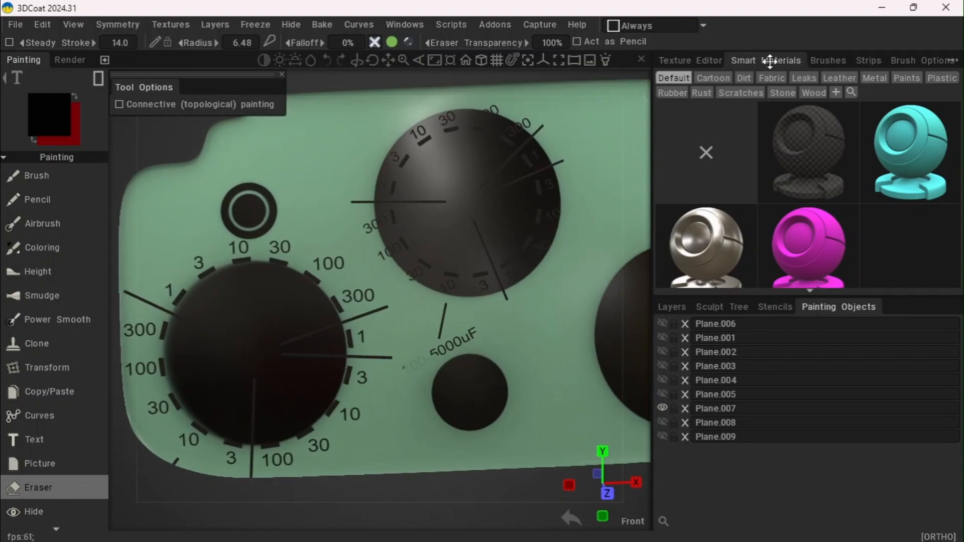
{"action": "left_click", "coordinate": [826, 61]}
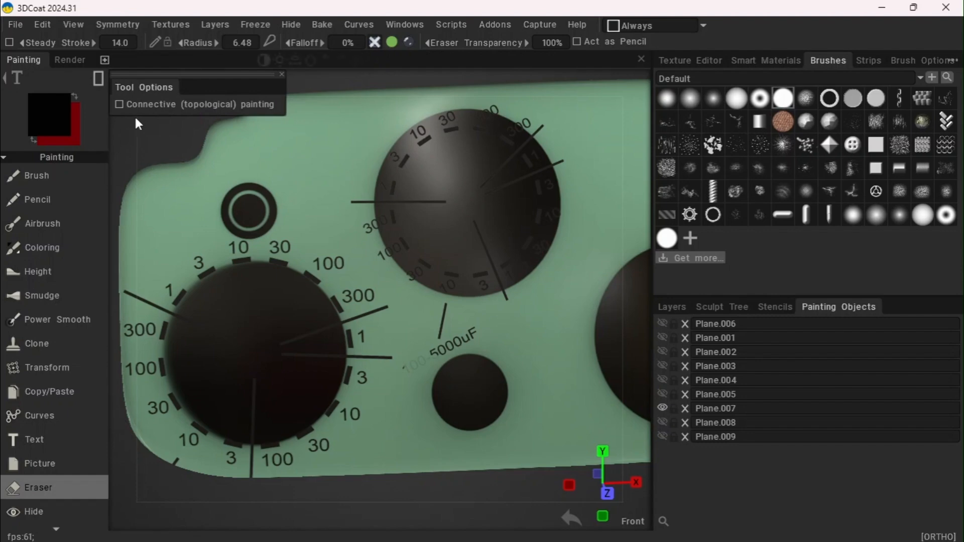
{"action": "mouse_move", "coordinate": [399, 348]}
{"action": "left_mouse_down"}
{"action": "mouse_move", "coordinate": [452, 369]}
{"action": "mouse_move", "coordinate": [442, 348]}
{"action": "left_mouse_up"}
{"action": "left_click_drag", "start_coordinate": [506, 324], "coordinate": [436, 339]}
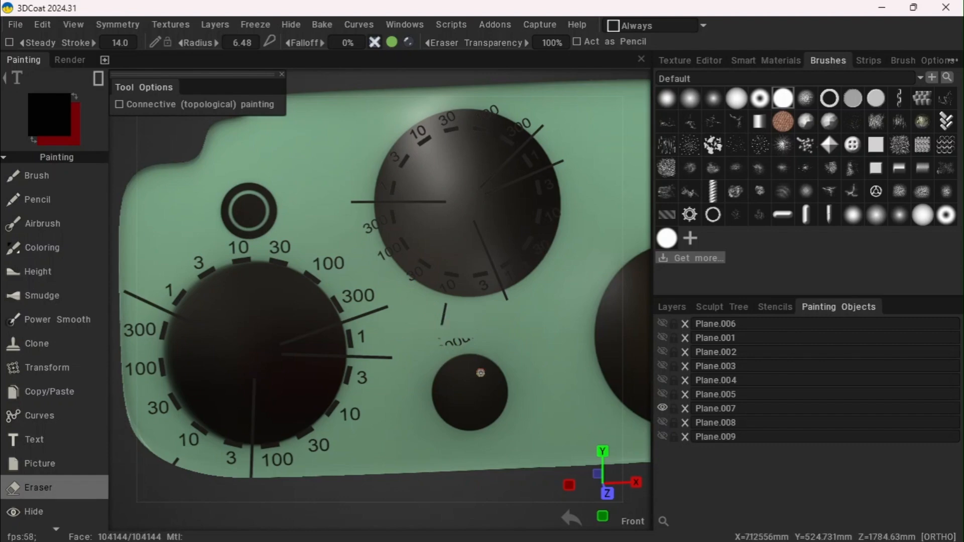
{"action": "mouse_move", "coordinate": [484, 372]}
{"action": "left_mouse_down"}
{"action": "mouse_move", "coordinate": [447, 371]}
{"action": "mouse_move", "coordinate": [437, 338]}
{"action": "mouse_move", "coordinate": [420, 333]}
{"action": "left_mouse_up"}
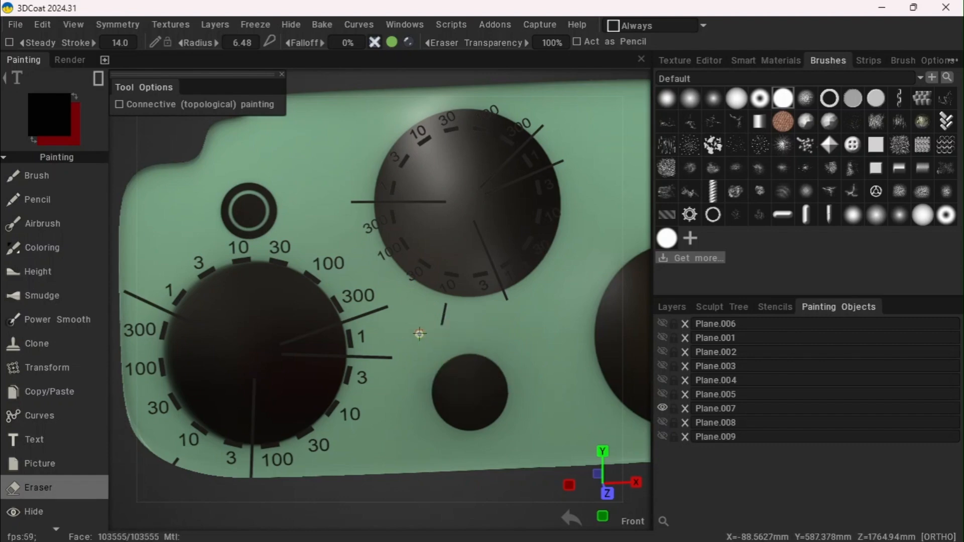
Erase the scale numbers along the lower-left side and upper edge of the upper center dial graphic
{"action": "mouse_move", "coordinate": [361, 215]}
{"action": "left_mouse_down"}
{"action": "mouse_move", "coordinate": [393, 267]}
{"action": "mouse_move", "coordinate": [419, 274]}
{"action": "left_mouse_up"}
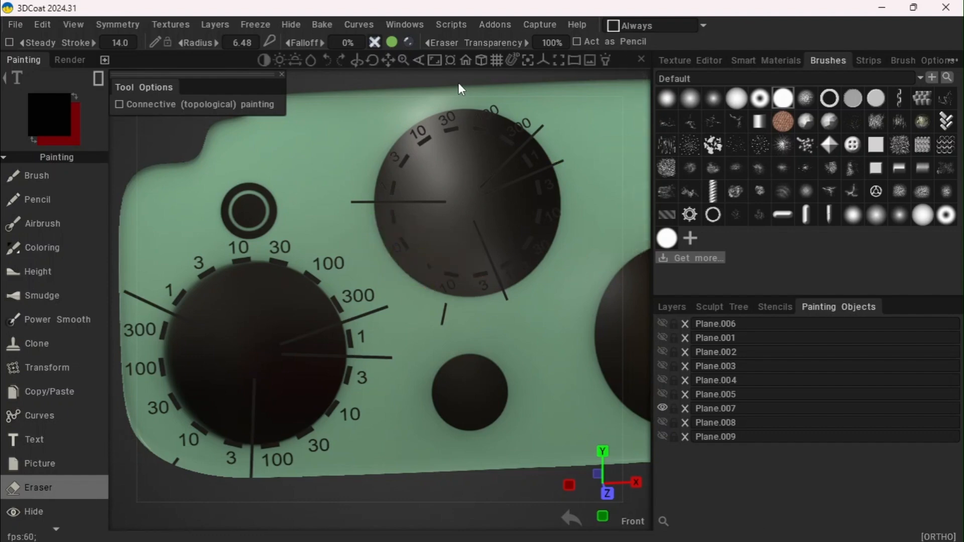
{"action": "mouse_move", "coordinate": [504, 110]}
{"action": "left_mouse_down"}
{"action": "mouse_move", "coordinate": [530, 133]}
{"action": "mouse_move", "coordinate": [490, 121]}
{"action": "mouse_move", "coordinate": [517, 130]}
{"action": "left_mouse_up"}
{"action": "left_click_drag", "start_coordinate": [462, 100], "coordinate": [496, 126]}
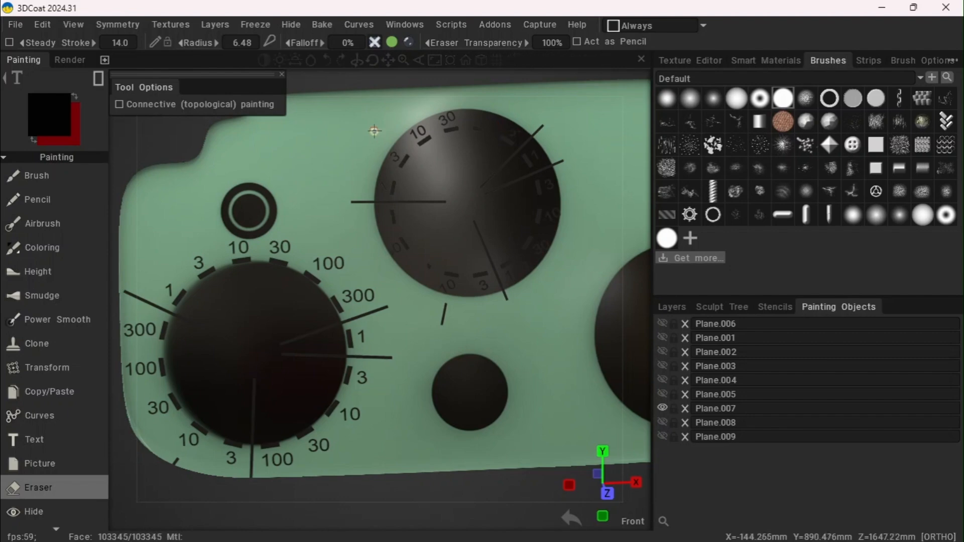
{"action": "left_click_drag", "start_coordinate": [418, 110], "coordinate": [459, 134]}
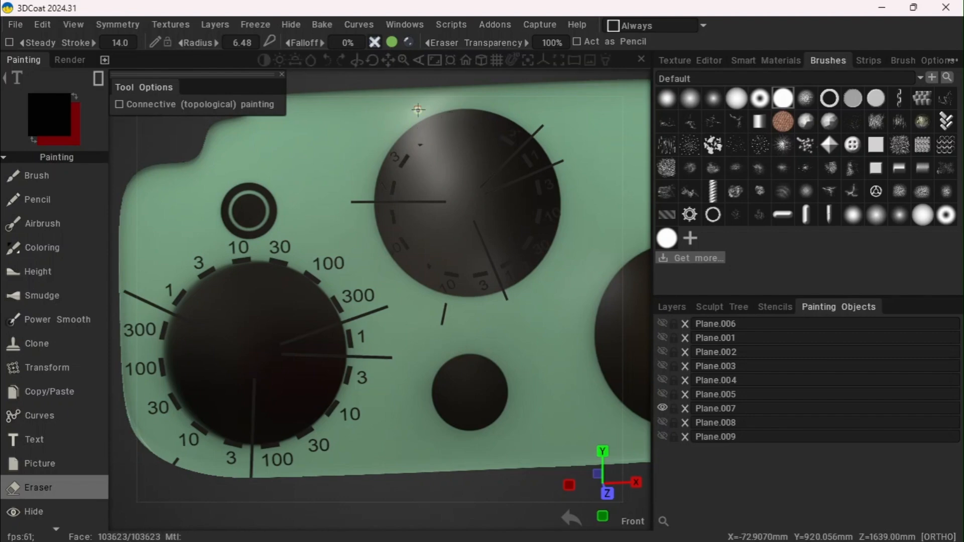
{"action": "left_click_drag", "start_coordinate": [418, 109], "coordinate": [460, 137]}
{"action": "left_click_drag", "start_coordinate": [381, 142], "coordinate": [429, 175]}
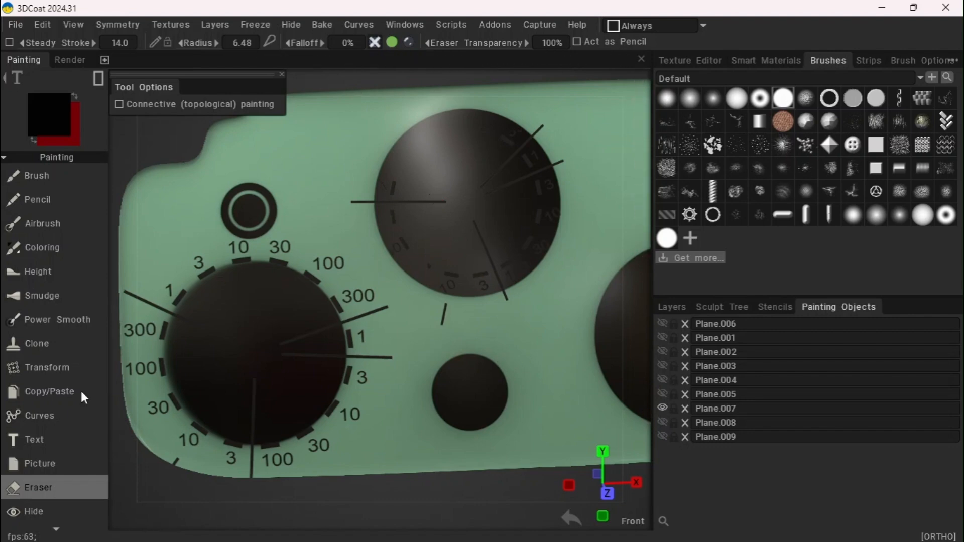
Load Det1.png as the Picture tool's color texture and clear the existing placement line from the panel
{"action": "left_click", "coordinate": [49, 470]}
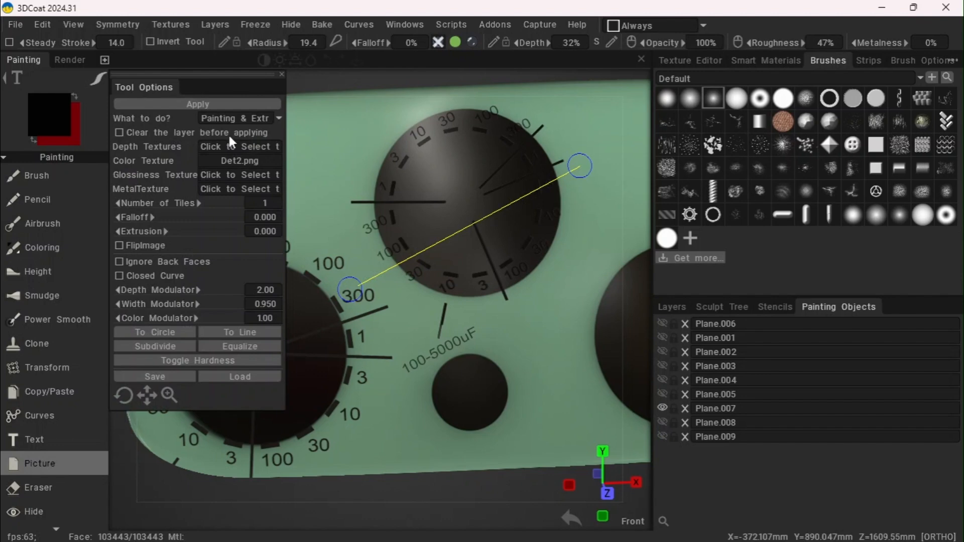
{"action": "left_click", "coordinate": [231, 160]}
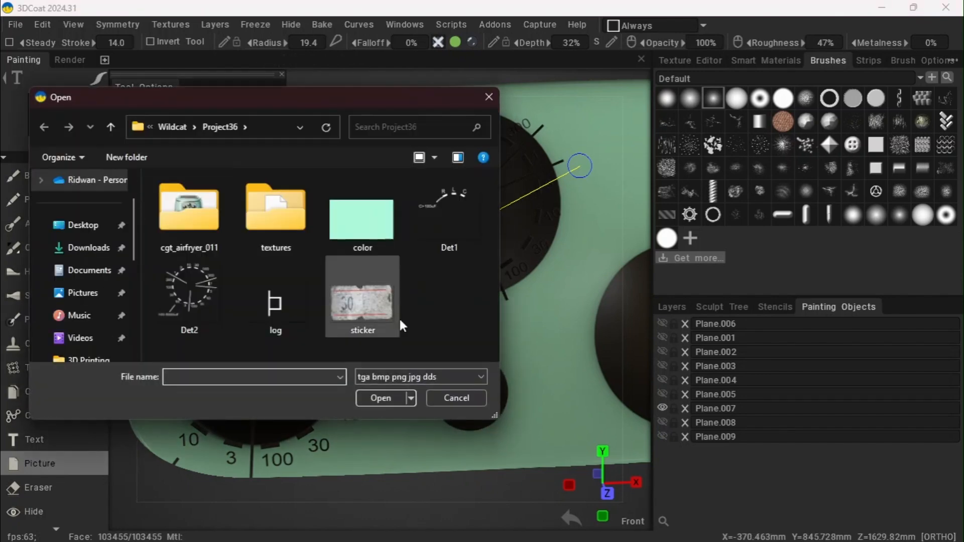
{"action": "left_click", "coordinate": [456, 212]}
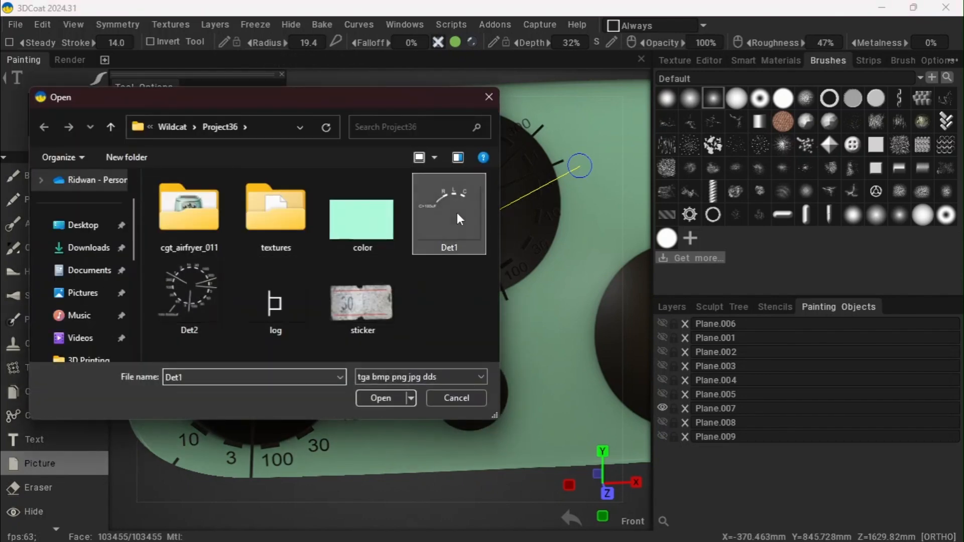
{"action": "left_click", "coordinate": [379, 398]}
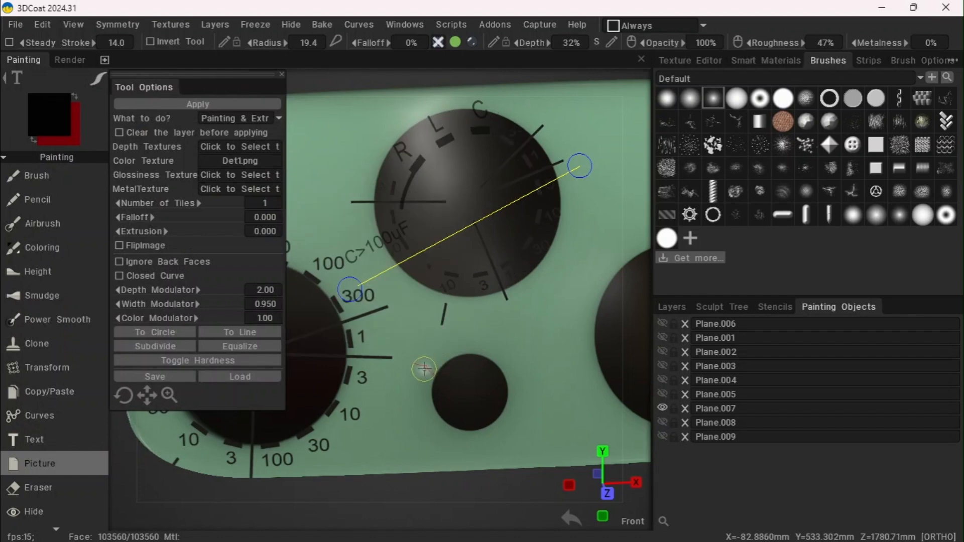
{"action": "key", "text": "Escape"}
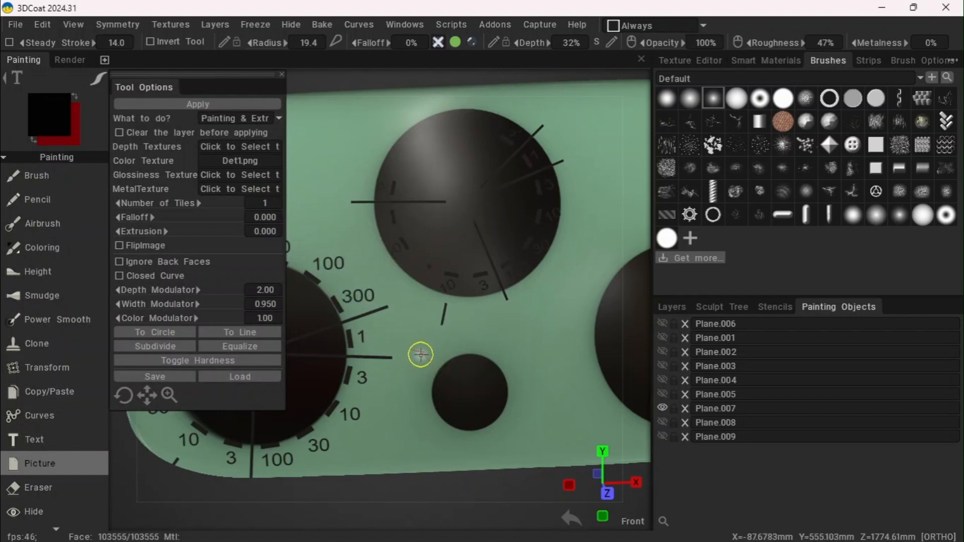
Apply the Det1 graphic around the small lower center knob recess and a smaller copy around the small upper-right recess
{"action": "left_click", "coordinate": [421, 355]}
{"action": "scroll", "coordinate": [464, 352], "scroll_direction": "up", "scroll_amount": 3}
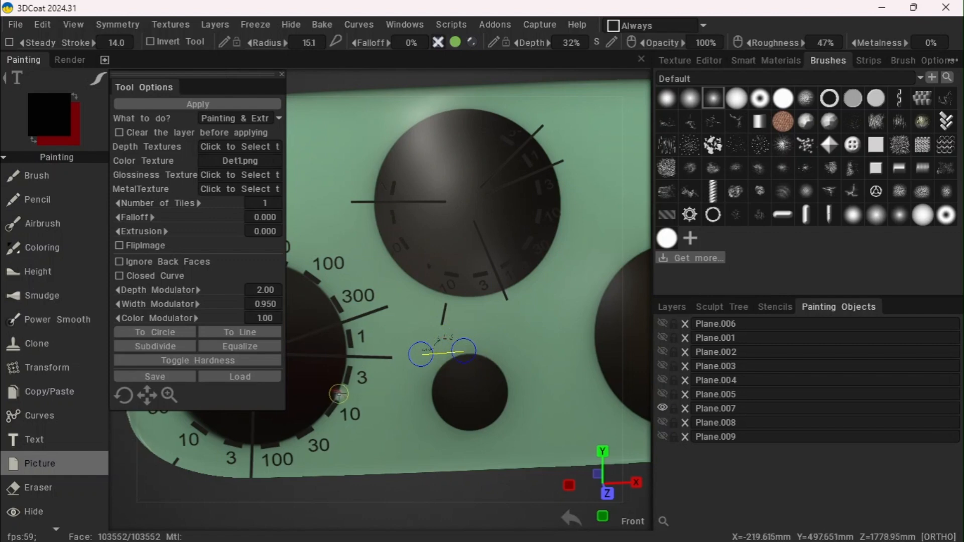
{"action": "left_click_drag", "start_coordinate": [169, 395], "coordinate": [147, 395]}
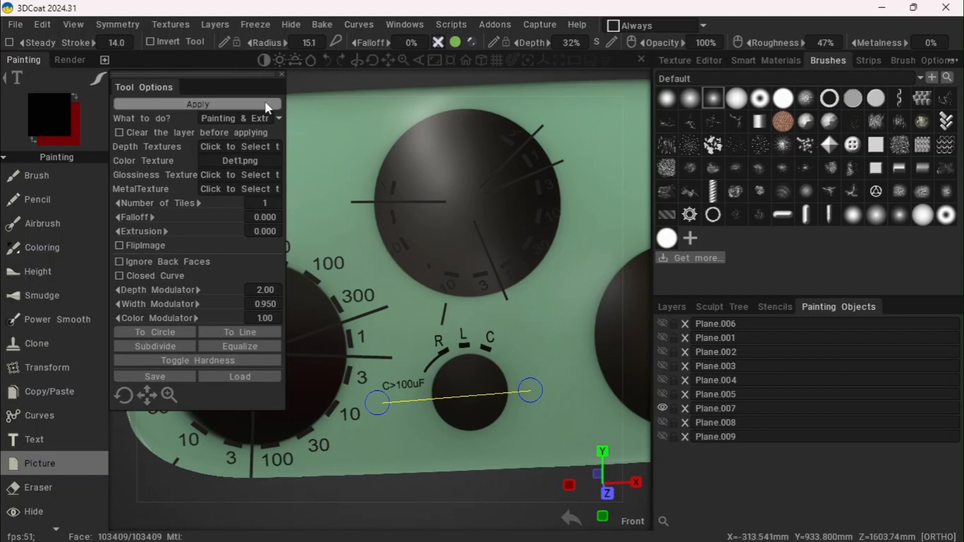
{"action": "left_click_drag", "start_coordinate": [387, 58], "coordinate": [390, 59]}
{"action": "left_click_drag", "start_coordinate": [174, 396], "coordinate": [142, 397]}
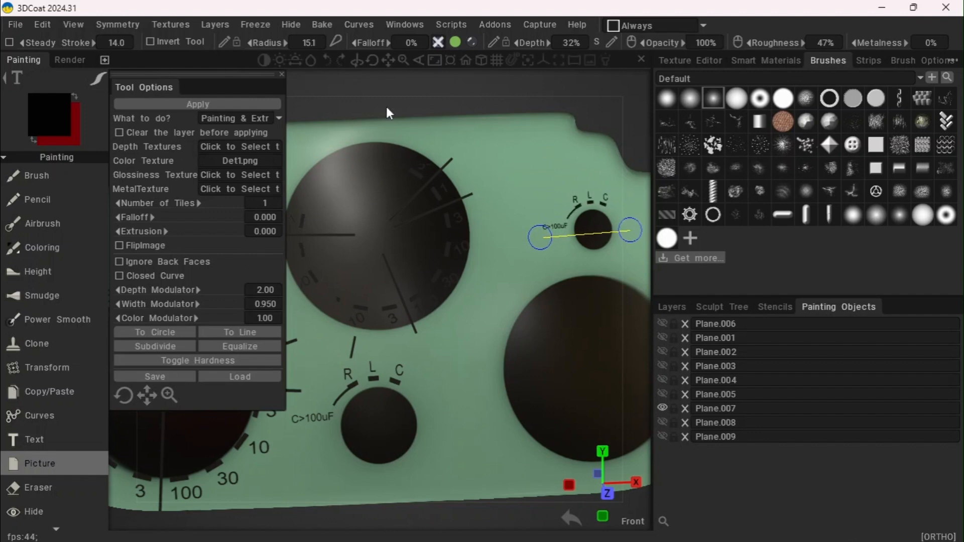
With the Text tool, add a 6 to the left of the large lower-right knob recess in Gadugi Bold
{"action": "mouse_move", "coordinate": [393, 61]}
{"action": "left_click_drag", "start_coordinate": [385, 62], "coordinate": [385, 63]}
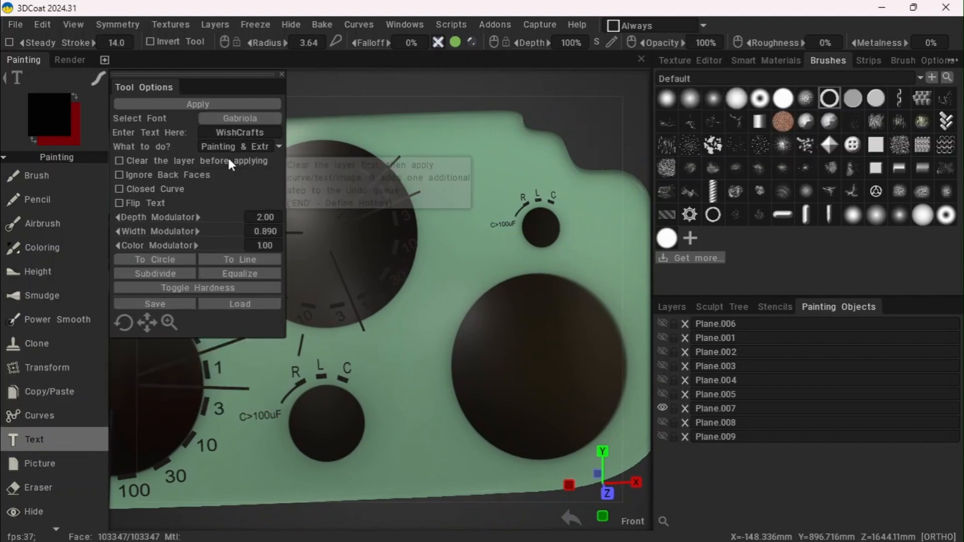
{"action": "left_click", "coordinate": [239, 132]}
{"action": "type", "text": "6"}
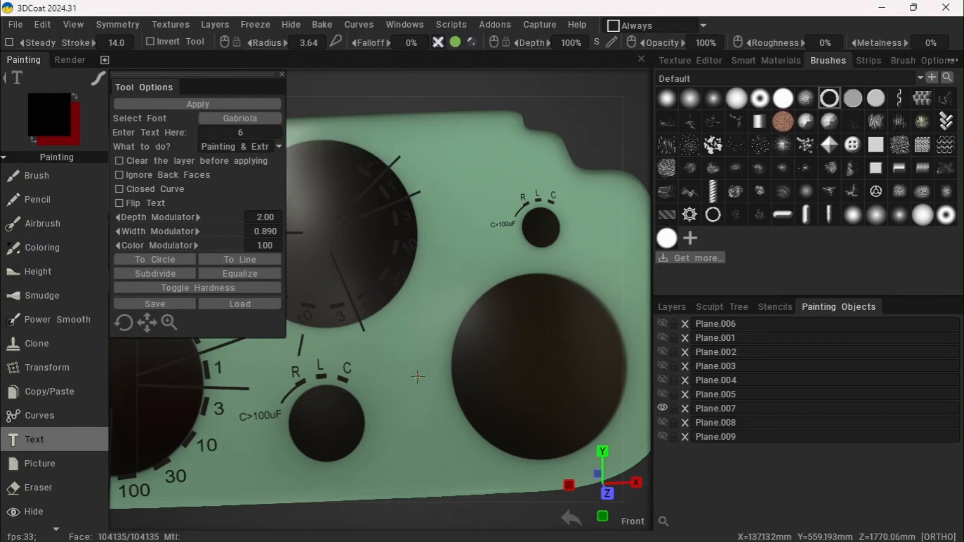
{"action": "left_click", "coordinate": [441, 377]}
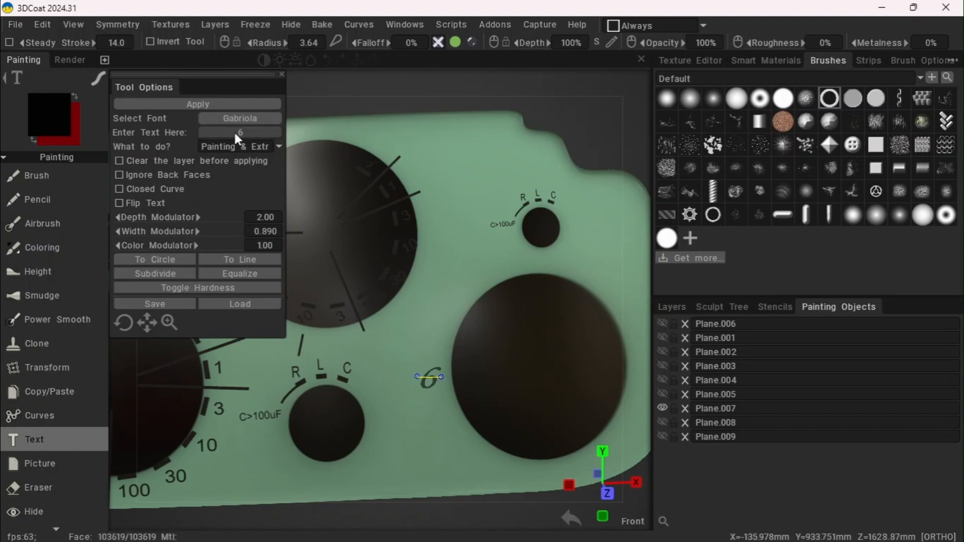
{"action": "left_click", "coordinate": [239, 119]}
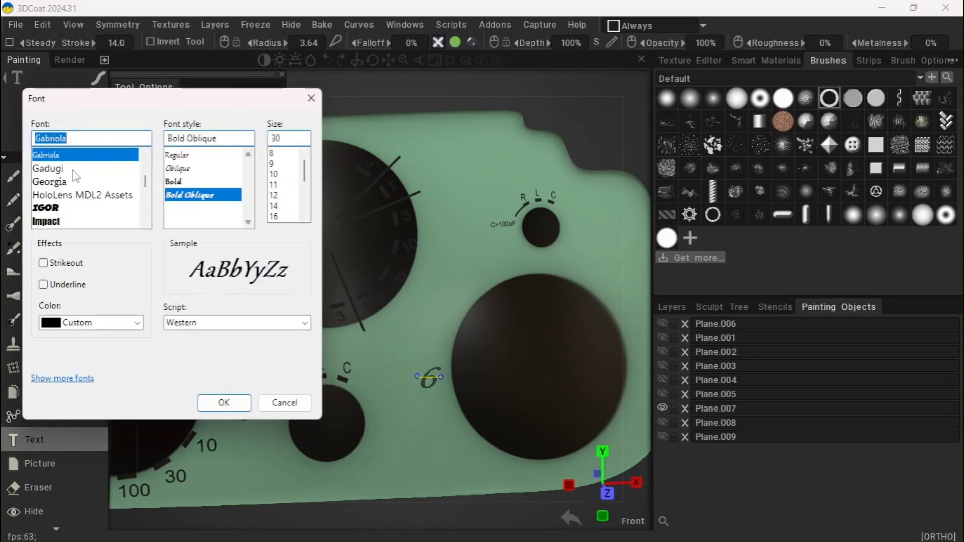
{"action": "left_click", "coordinate": [69, 169]}
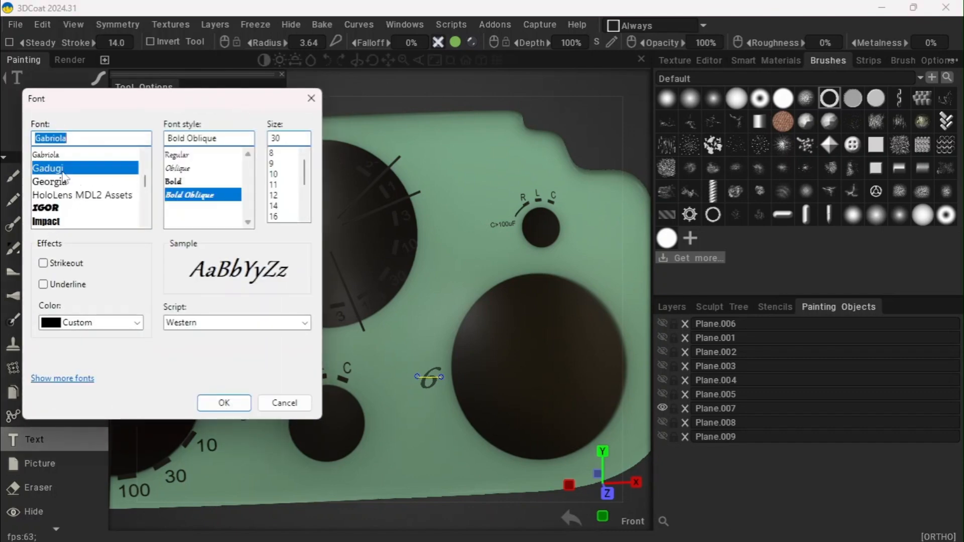
{"action": "left_click", "coordinate": [187, 170]}
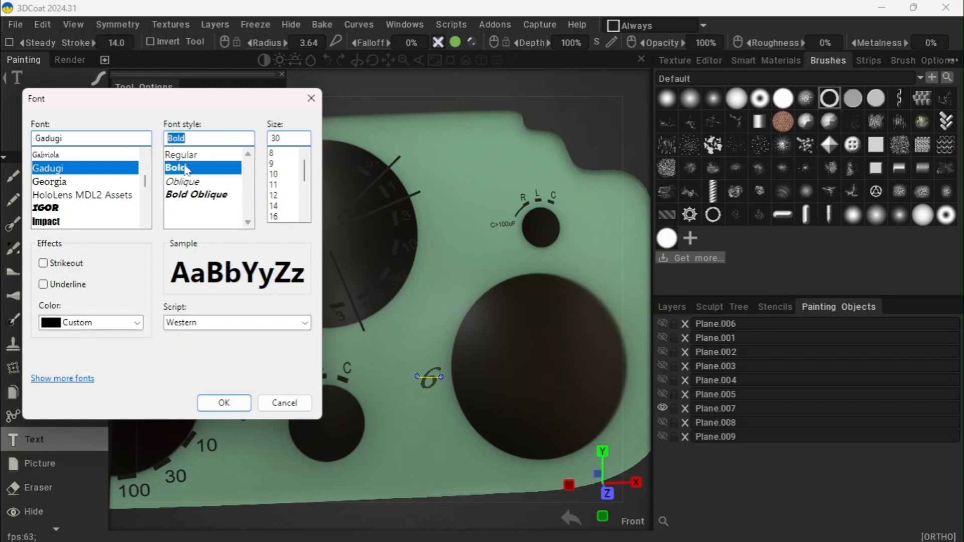
{"action": "left_click", "coordinate": [224, 403]}
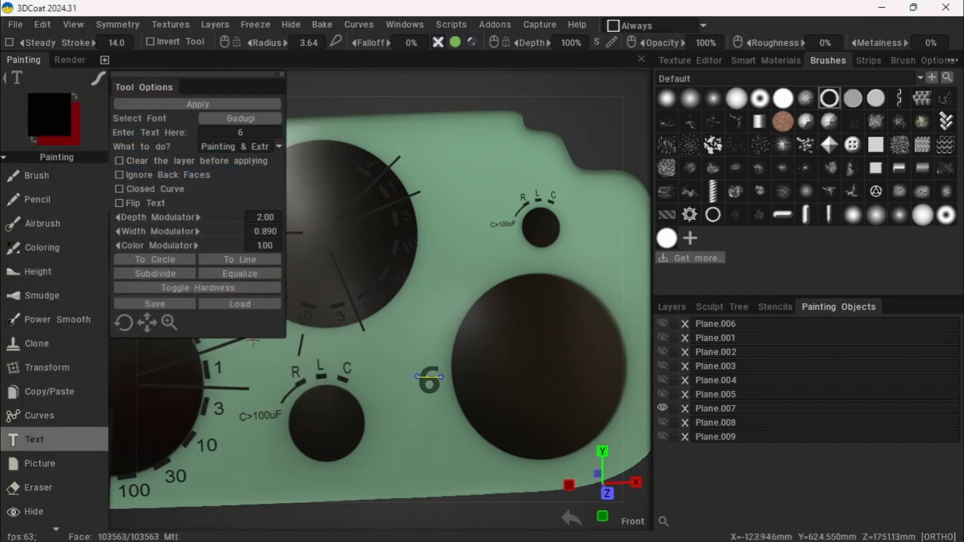
Add a small 2 outside the upper-right edge of the large lower-right knob recess
{"action": "left_click", "coordinate": [248, 132]}
{"action": "type", "text": "2"}
{"action": "key", "text": "Return"}
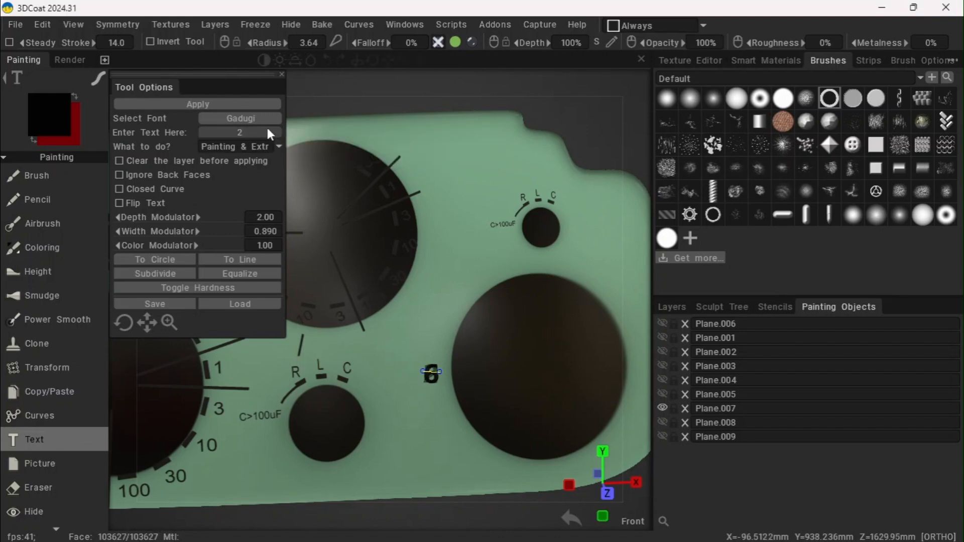
{"action": "mouse_move", "coordinate": [153, 322]}
{"action": "left_mouse_down"}
{"action": "mouse_move", "coordinate": [156, 306]}
{"action": "mouse_move", "coordinate": [171, 318]}
{"action": "left_mouse_up"}
{"action": "mouse_move", "coordinate": [492, 60]}
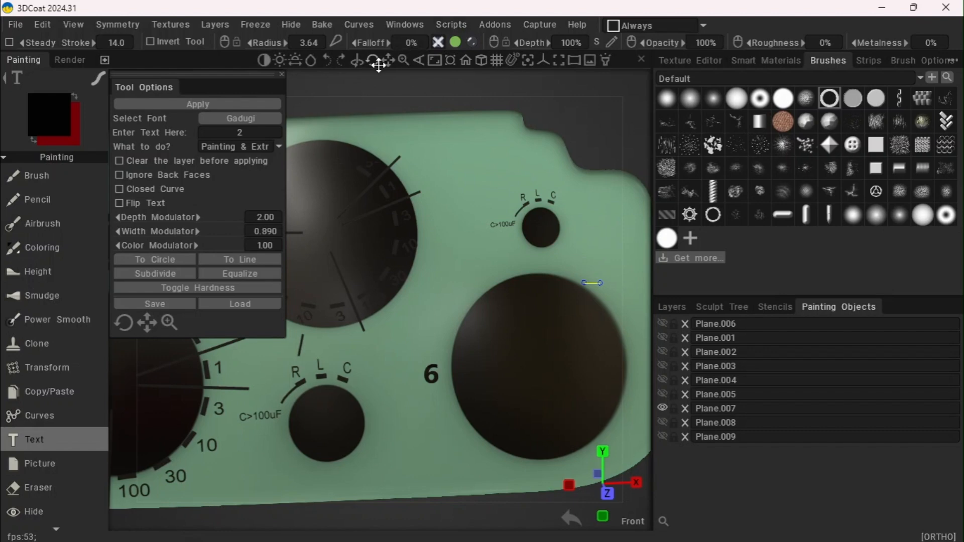
{"action": "left_click_drag", "start_coordinate": [368, 57], "coordinate": [392, 60]}
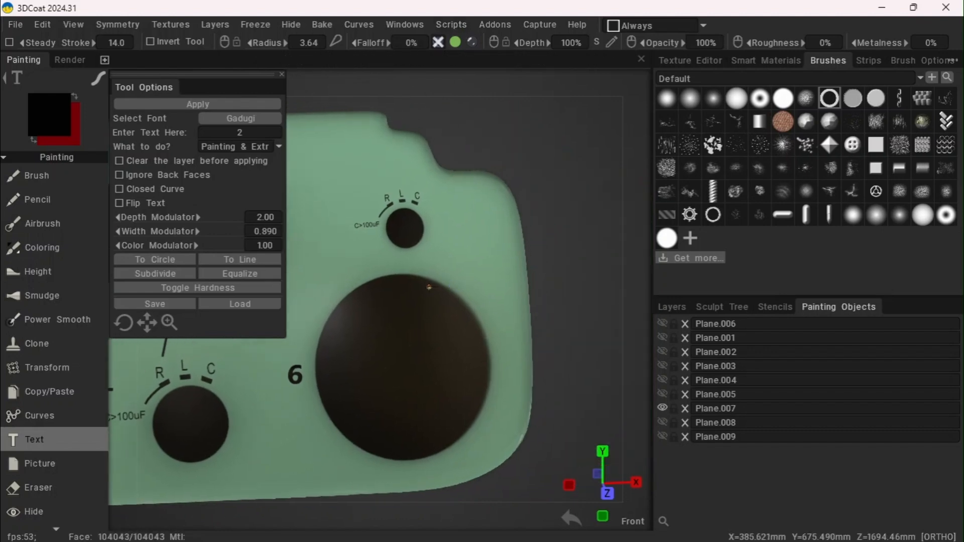
{"action": "left_click", "coordinate": [455, 284]}
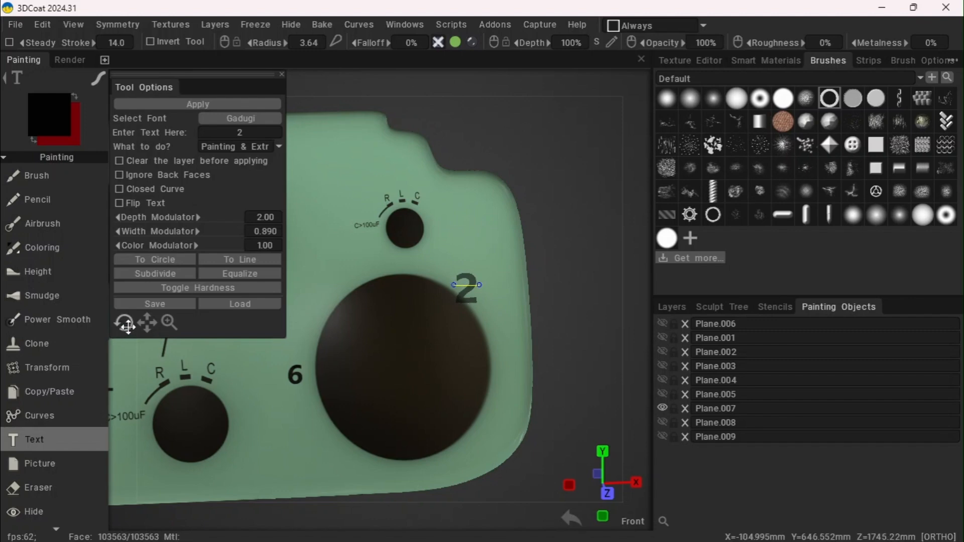
{"action": "left_click_drag", "start_coordinate": [140, 325], "coordinate": [141, 325]}
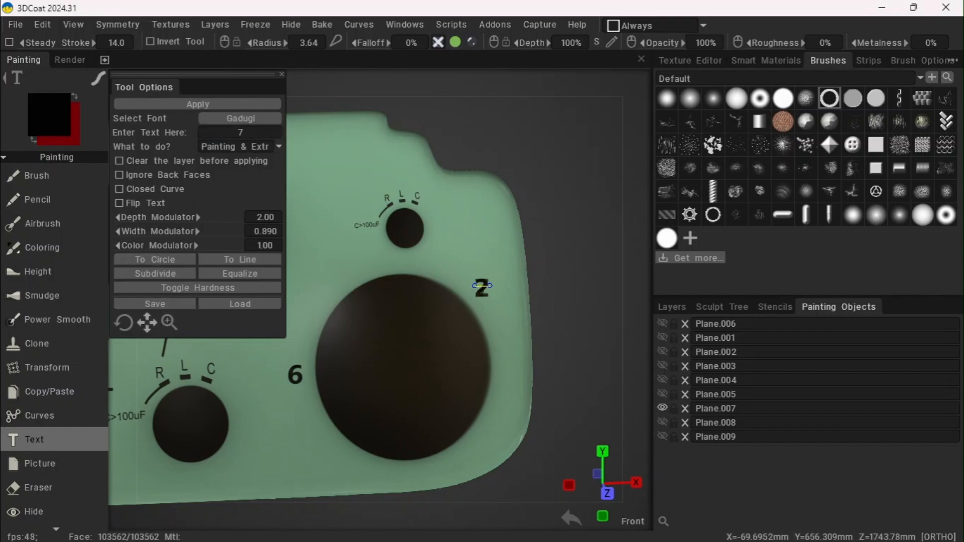
Add a 7 below the 2 and the label "Controle" beneath the large lower-right knob recess
{"action": "left_click", "coordinate": [211, 135]}
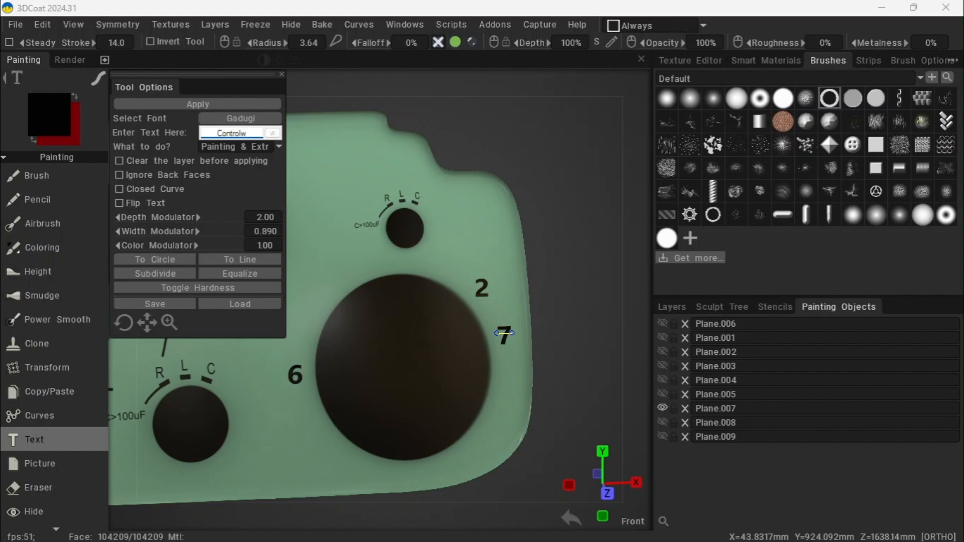
{"action": "key", "text": "Return"}
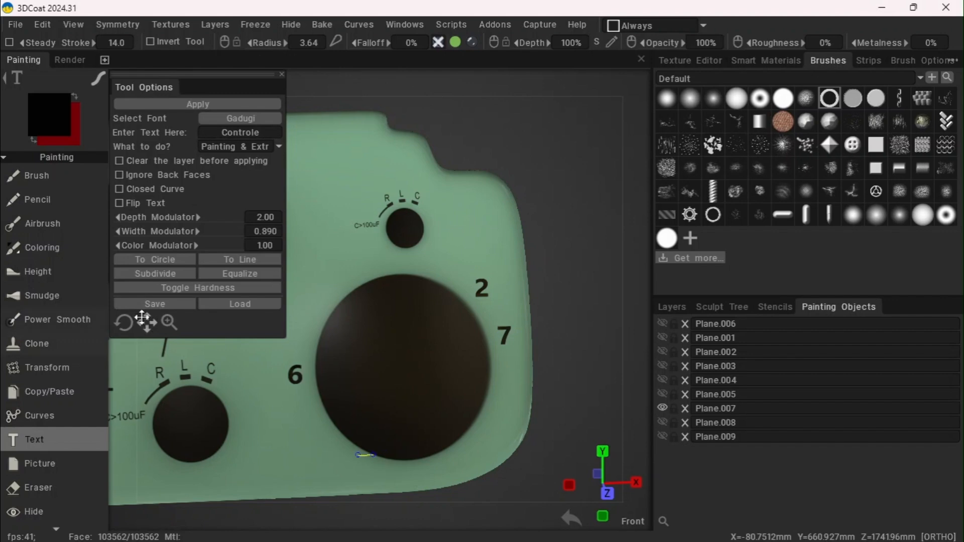
{"action": "left_click_drag", "start_coordinate": [142, 321], "coordinate": [192, 322]}
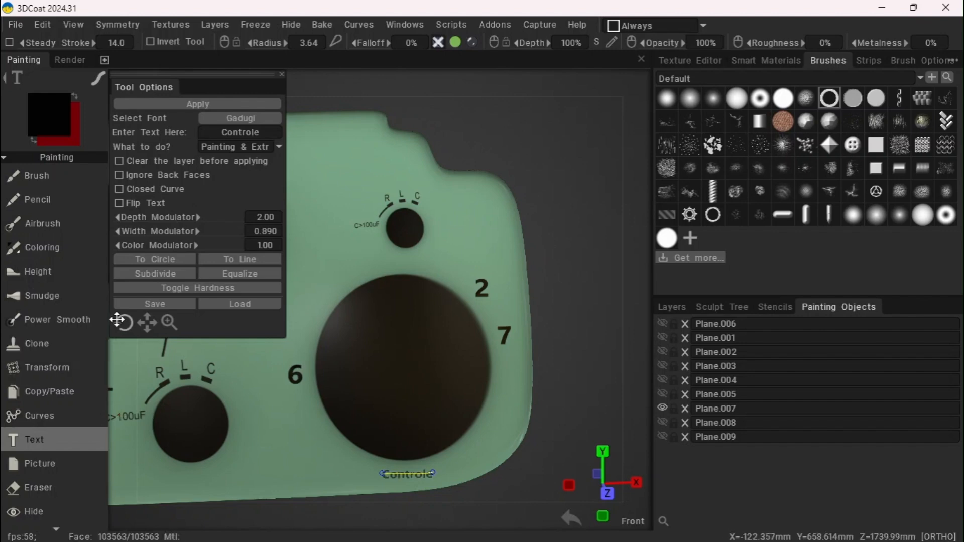
{"action": "left_click_drag", "start_coordinate": [146, 322], "coordinate": [147, 319]}
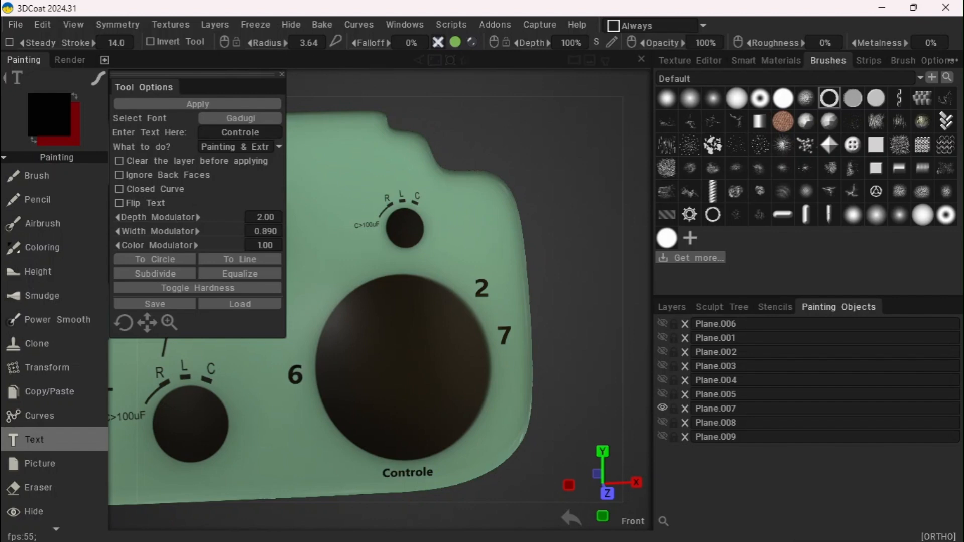
Erase the 10 and 30 with their tick marks between the small round recess and the large lower-left dial
{"action": "left_click_drag", "start_coordinate": [388, 60], "coordinate": [516, 75]}
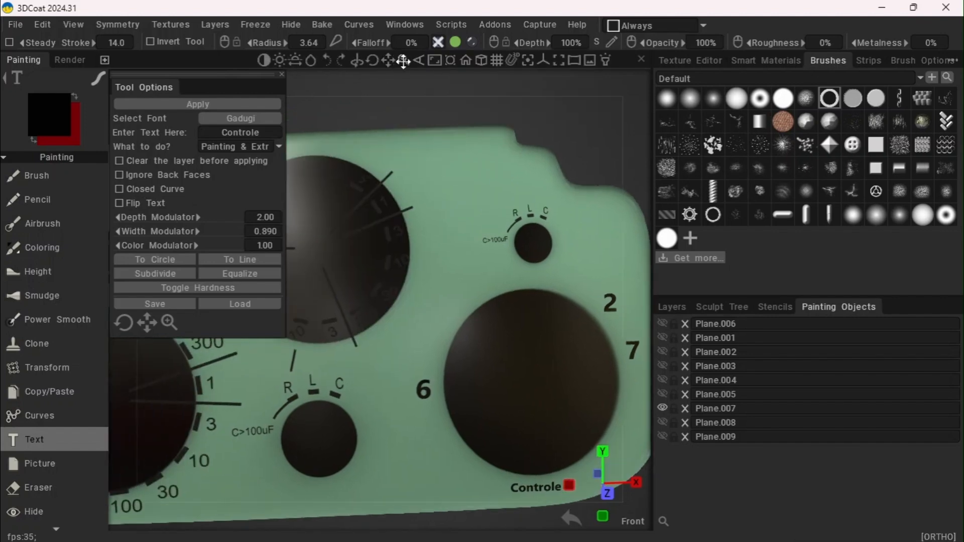
{"action": "mouse_move", "coordinate": [403, 61]}
{"action": "left_mouse_down"}
{"action": "mouse_move", "coordinate": [525, 62]}
{"action": "mouse_move", "coordinate": [571, 36]}
{"action": "mouse_move", "coordinate": [386, 59]}
{"action": "mouse_move", "coordinate": [405, 60]}
{"action": "left_mouse_up"}
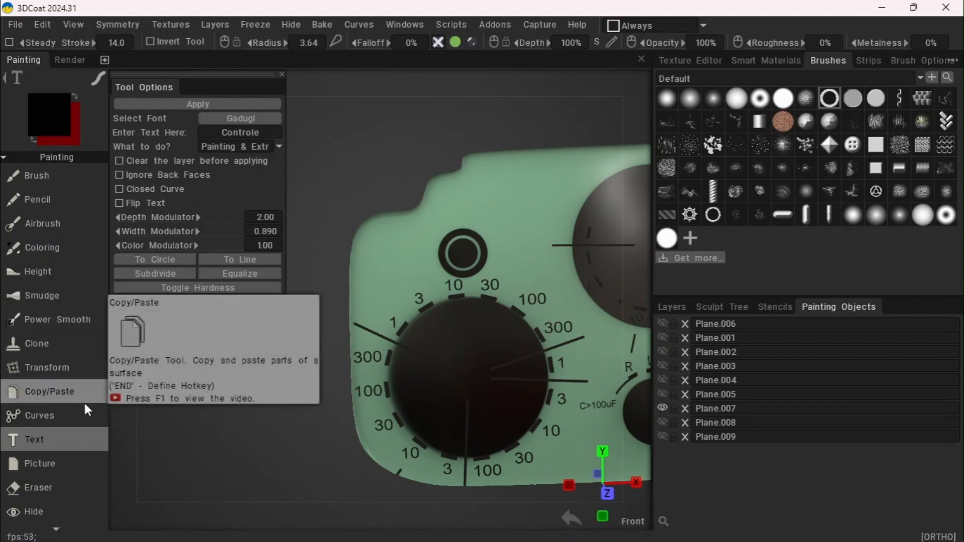
{"action": "left_click", "coordinate": [31, 487]}
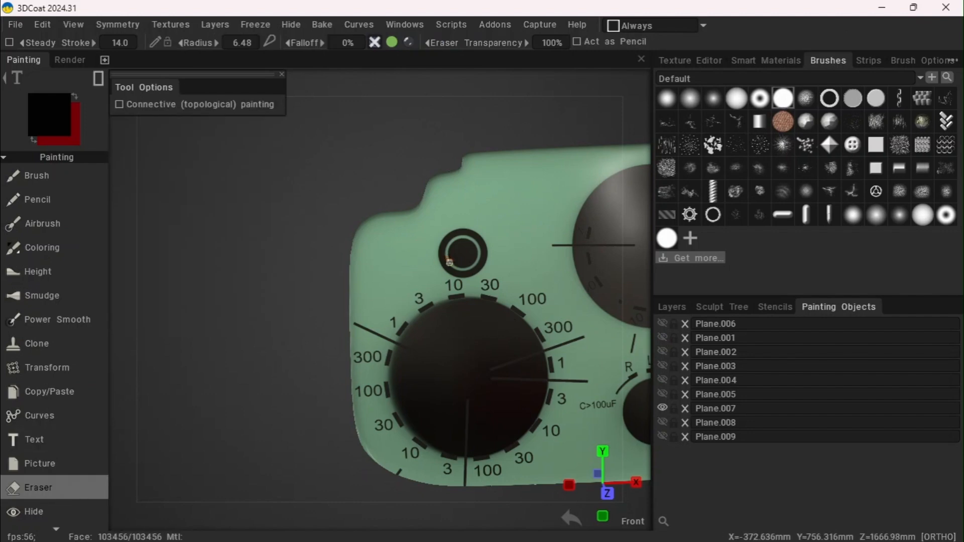
{"action": "left_click_drag", "start_coordinate": [442, 279], "coordinate": [503, 317]}
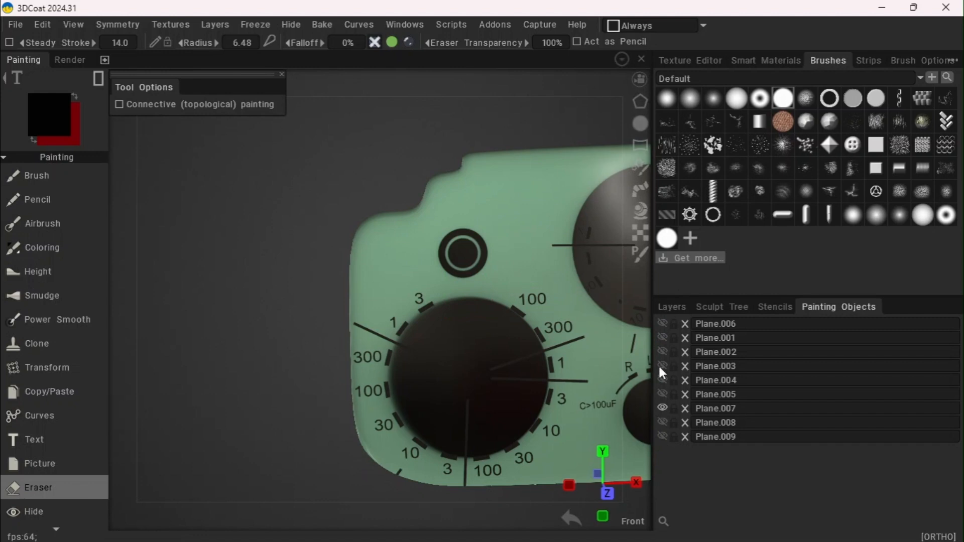
Make all the hidden painting objects visible again and view the finished control panel on the air fryer
{"action": "key", "text": "alt"}
{"action": "key", "text": "alt"}
{"action": "left_click", "coordinate": [662, 408], "text": "alt"}
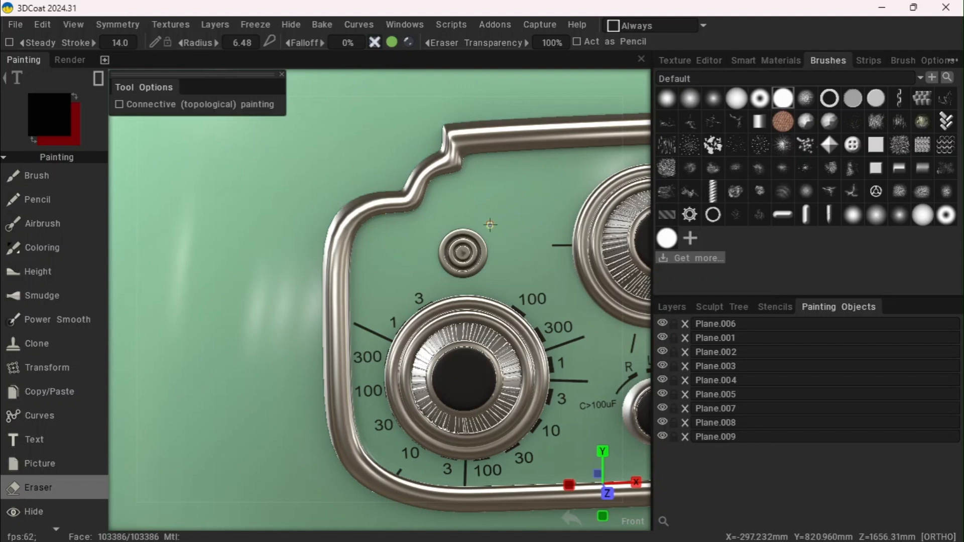
{"action": "mouse_move", "coordinate": [405, 57]}
{"action": "left_mouse_down"}
{"action": "mouse_move", "coordinate": [374, 64]}
{"action": "mouse_move", "coordinate": [390, 62]}
{"action": "left_mouse_up"}
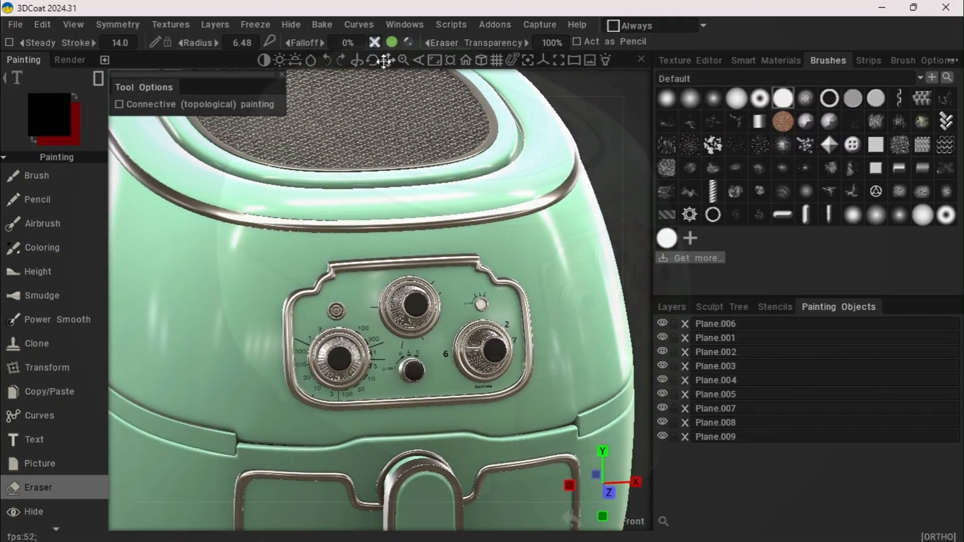